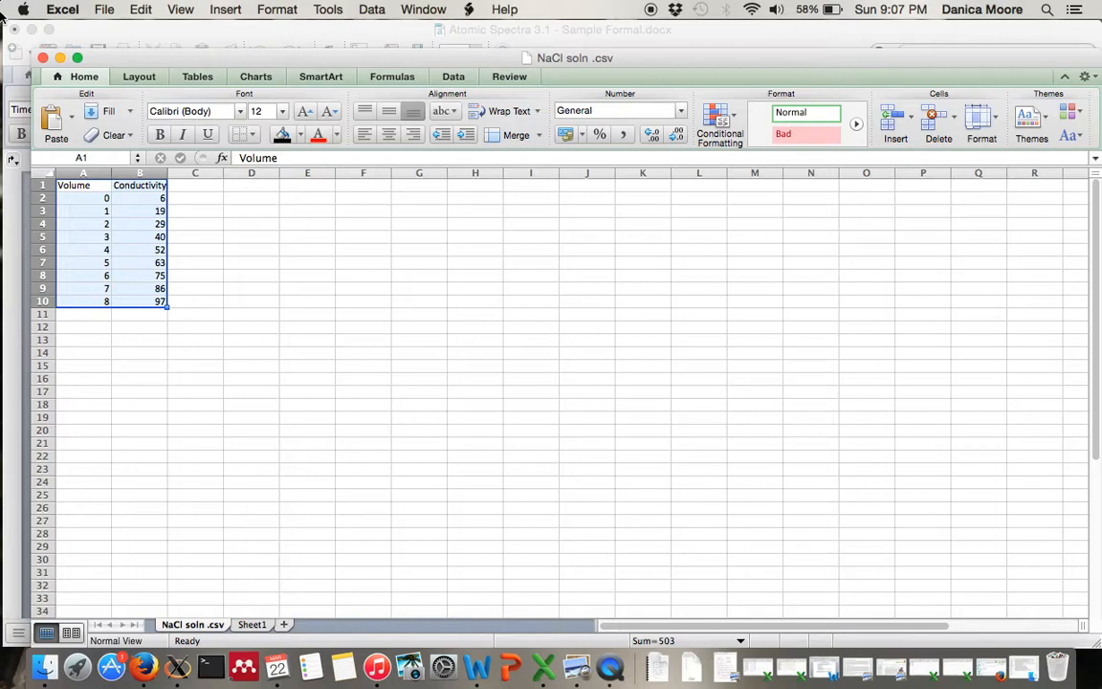
Copy the Volume and Conductivity data in A1:B10 of the NaCl soln .csv sheet into Sheet1, starting at cell A2
drag(88, 187, 133, 306)
right_click(115, 297)
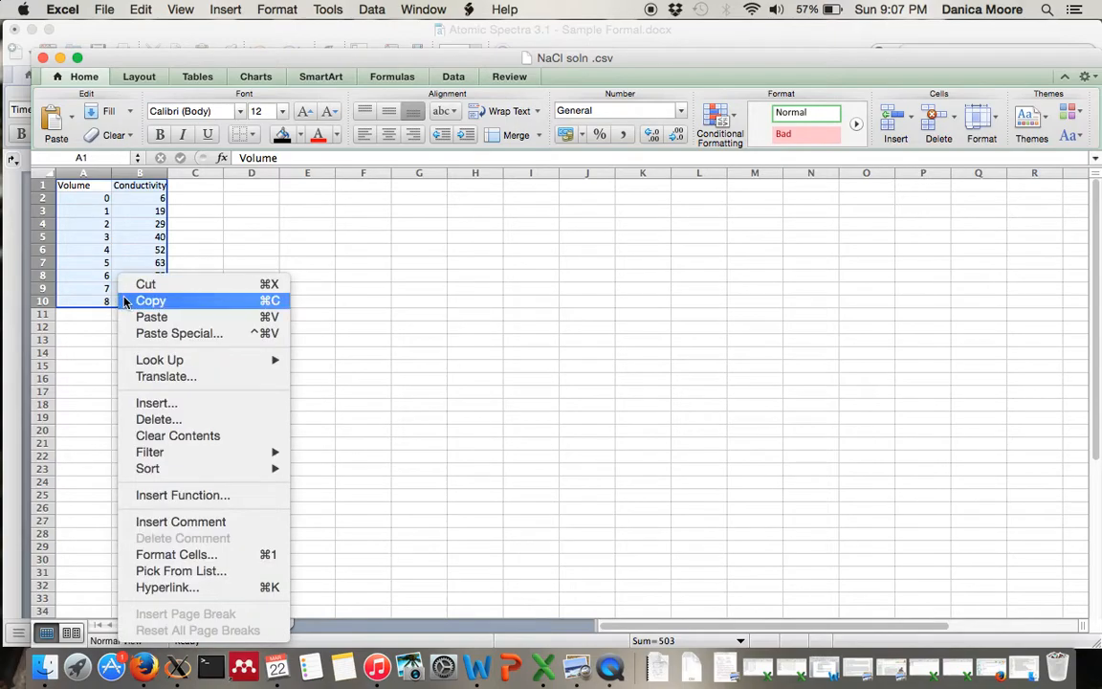
click(146, 302)
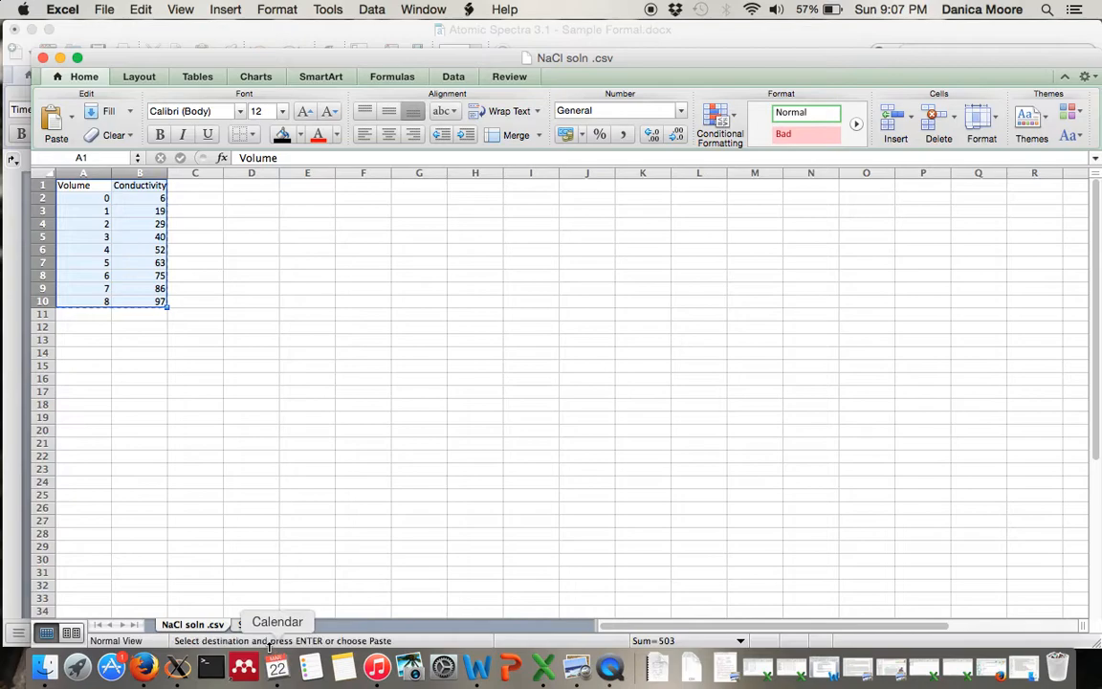
click(252, 625)
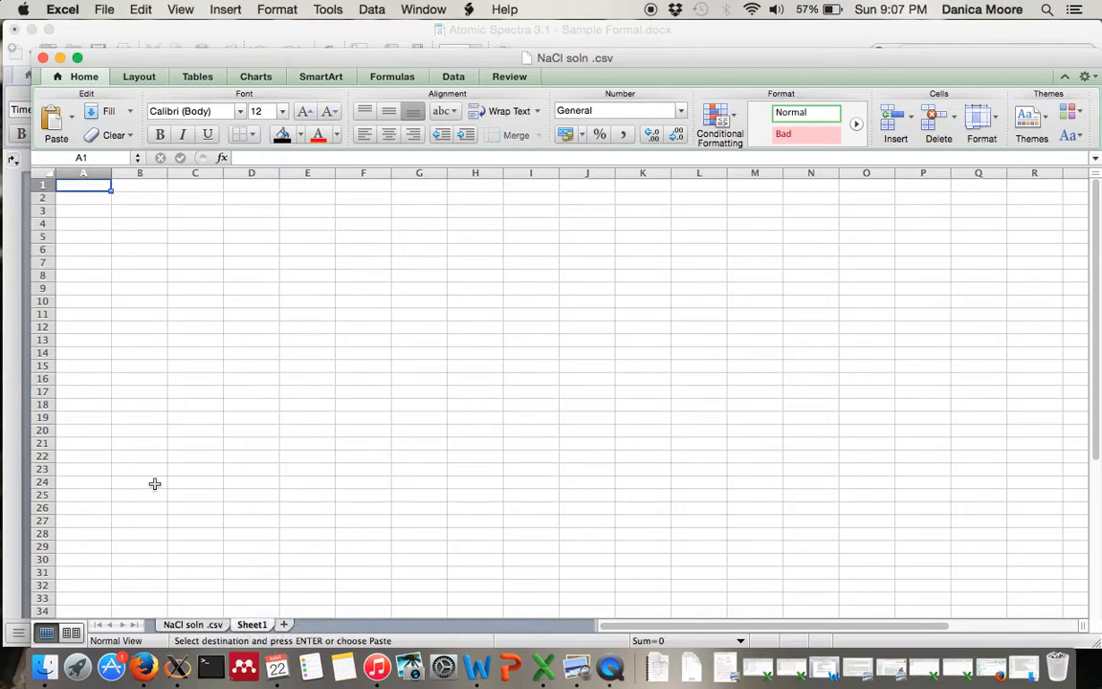
click(79, 199)
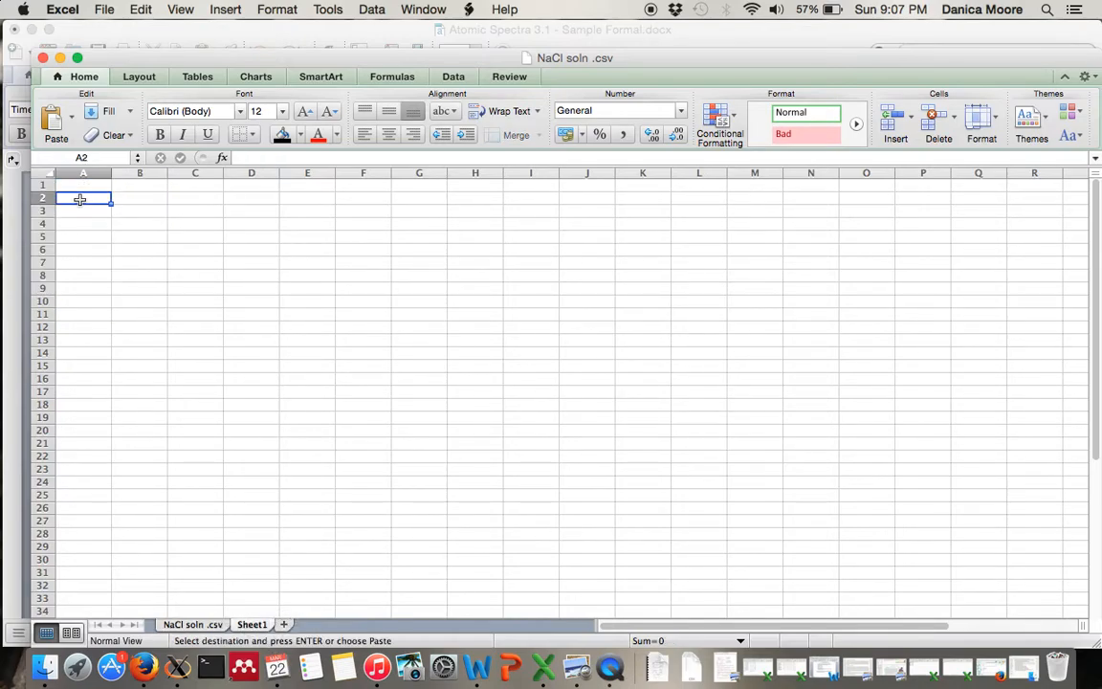
right_click(80, 199)
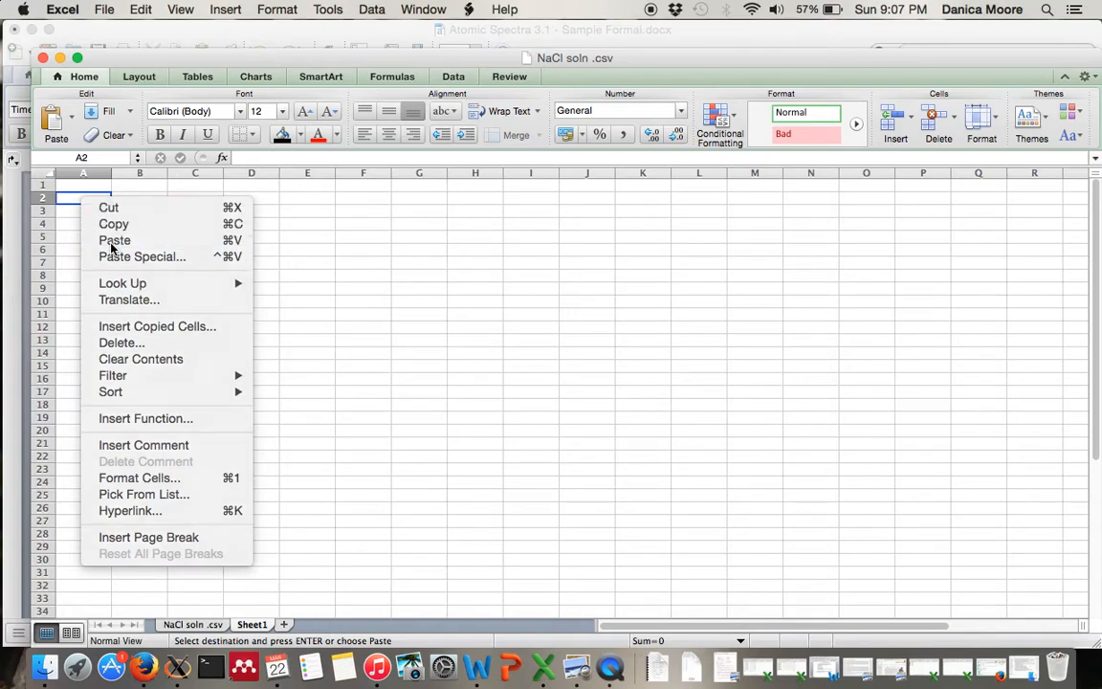
click(112, 241)
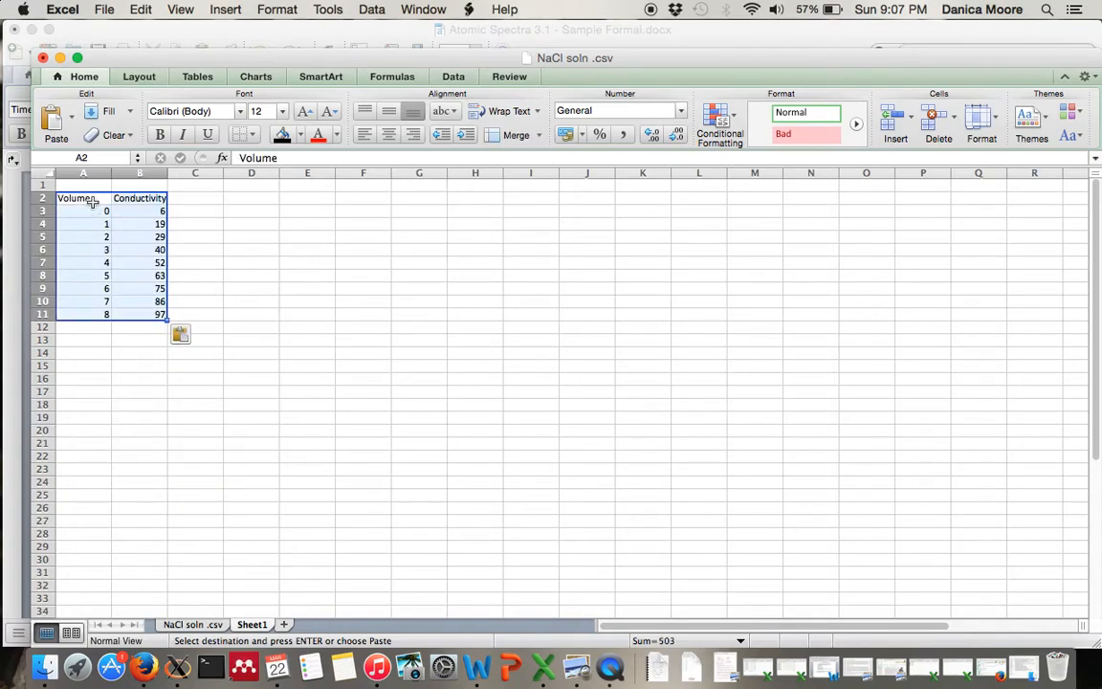
Paste a duplicate of the Volume and Conductivity table at cell D2, and undo that paste
click(115, 250)
drag(84, 198, 142, 311)
key(super+c)
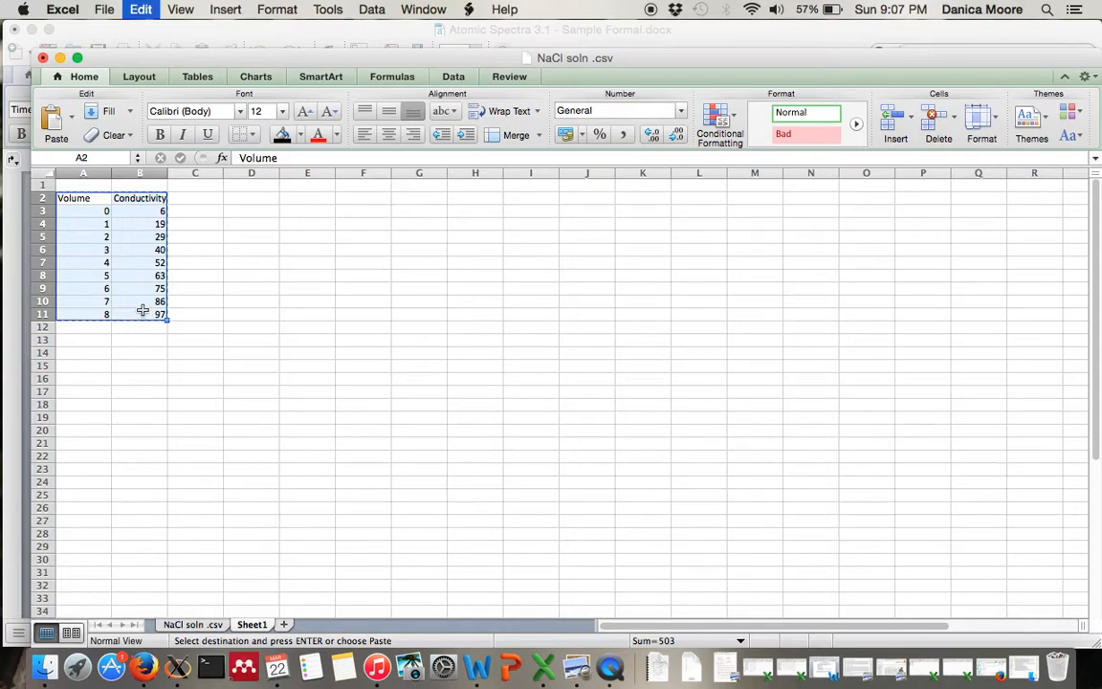
click(257, 202)
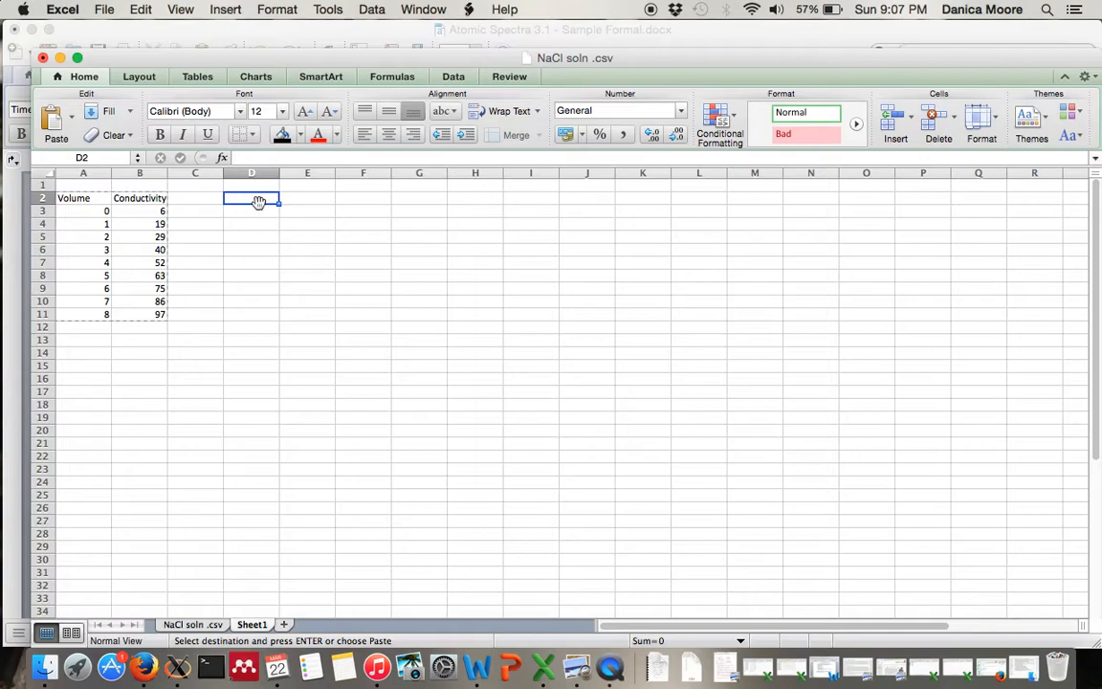
key(super+v)
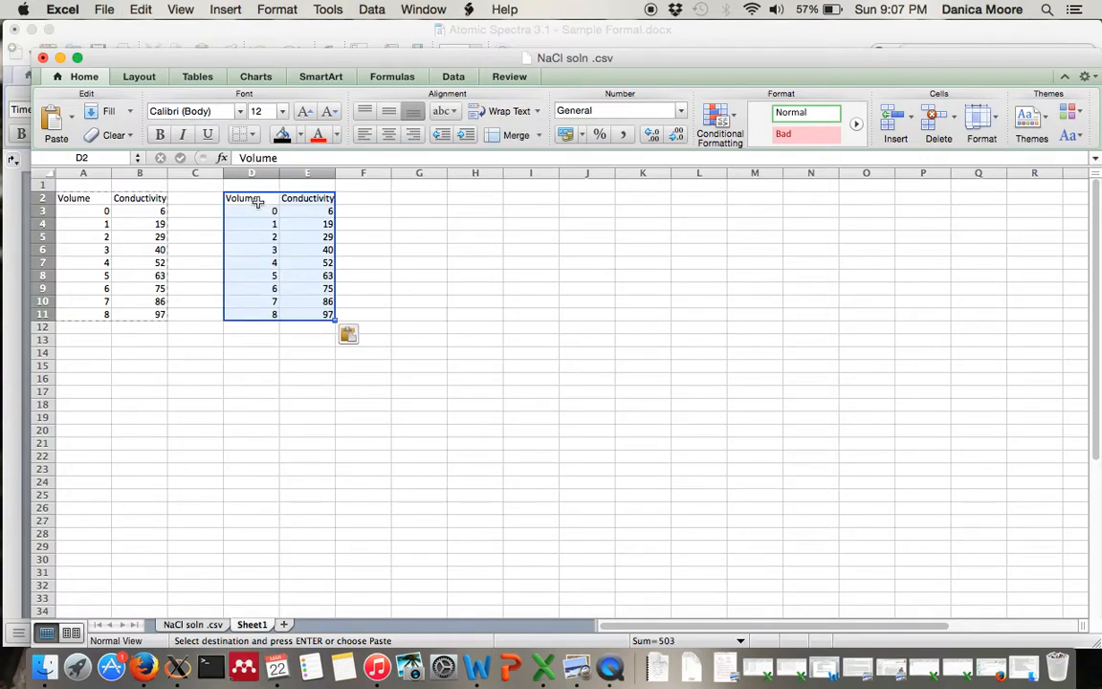
click(139, 11)
click(172, 30)
Merge and center cells A1:B1 above the table and enter the title NaCl
drag(107, 186, 127, 187)
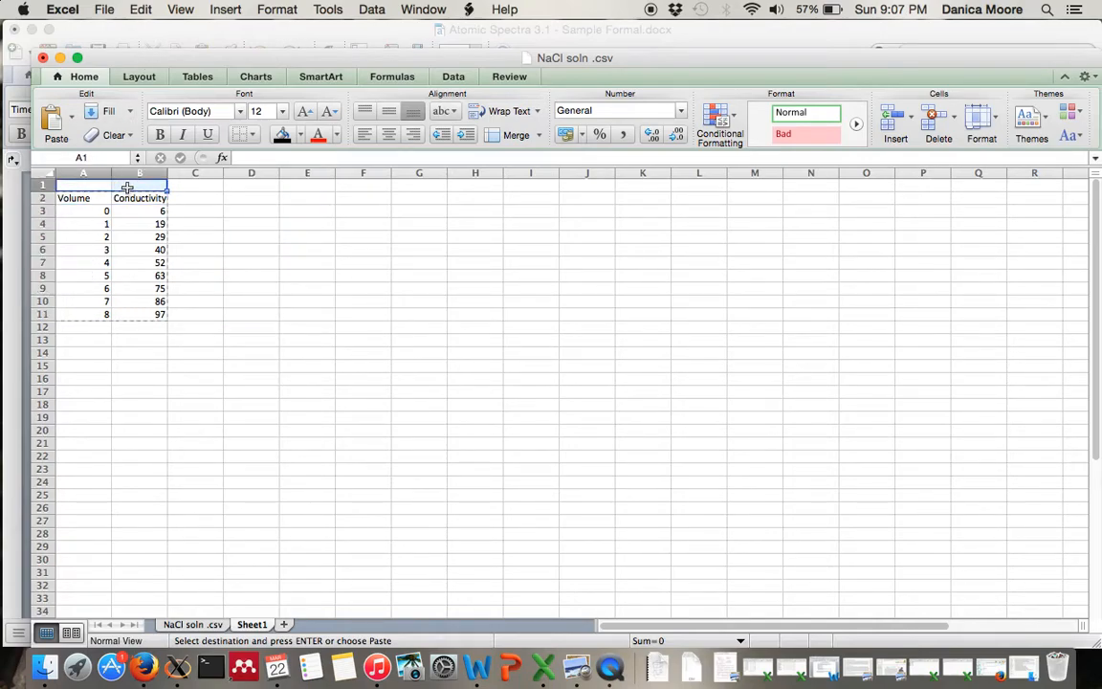
click(539, 136)
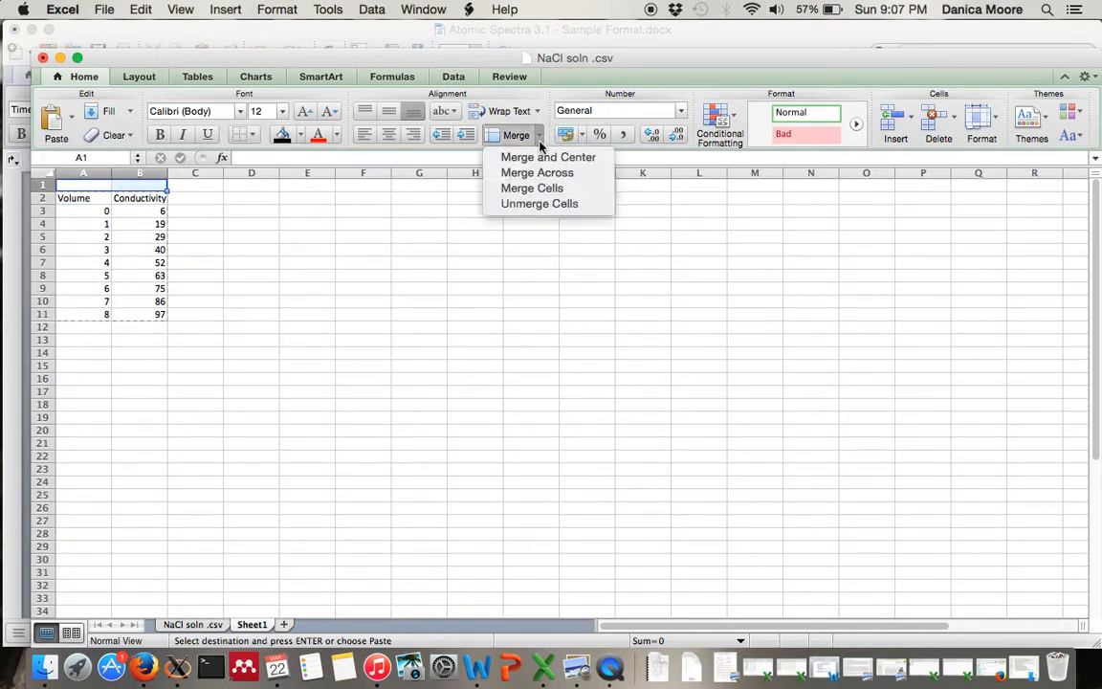
click(538, 157)
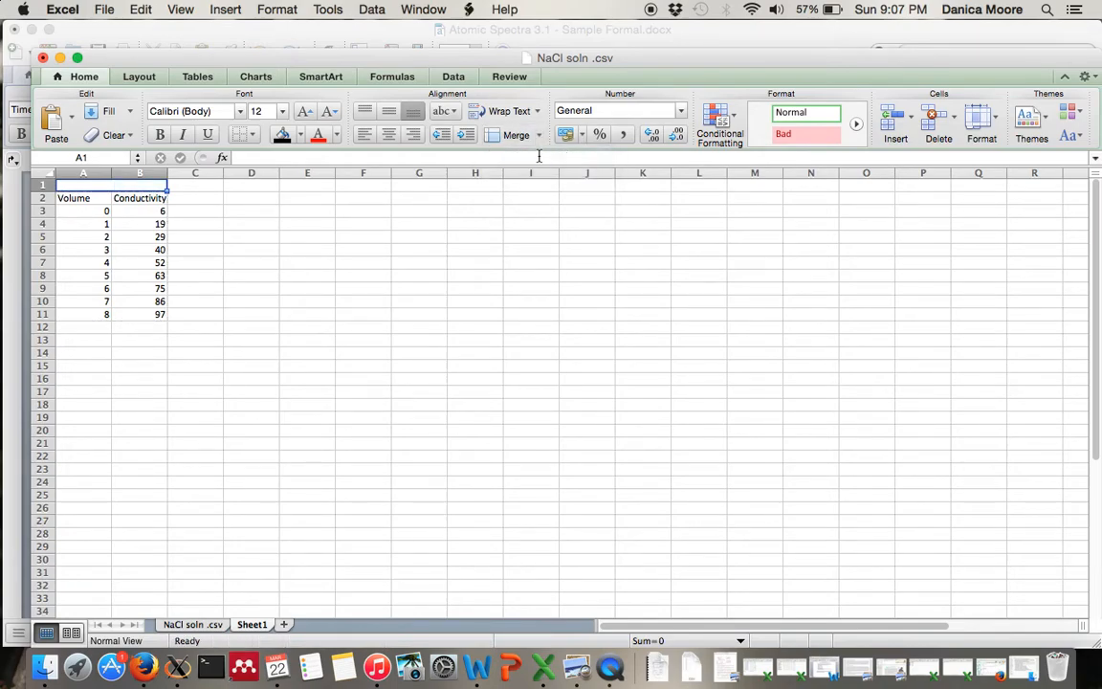
click(129, 173)
click(78, 184)
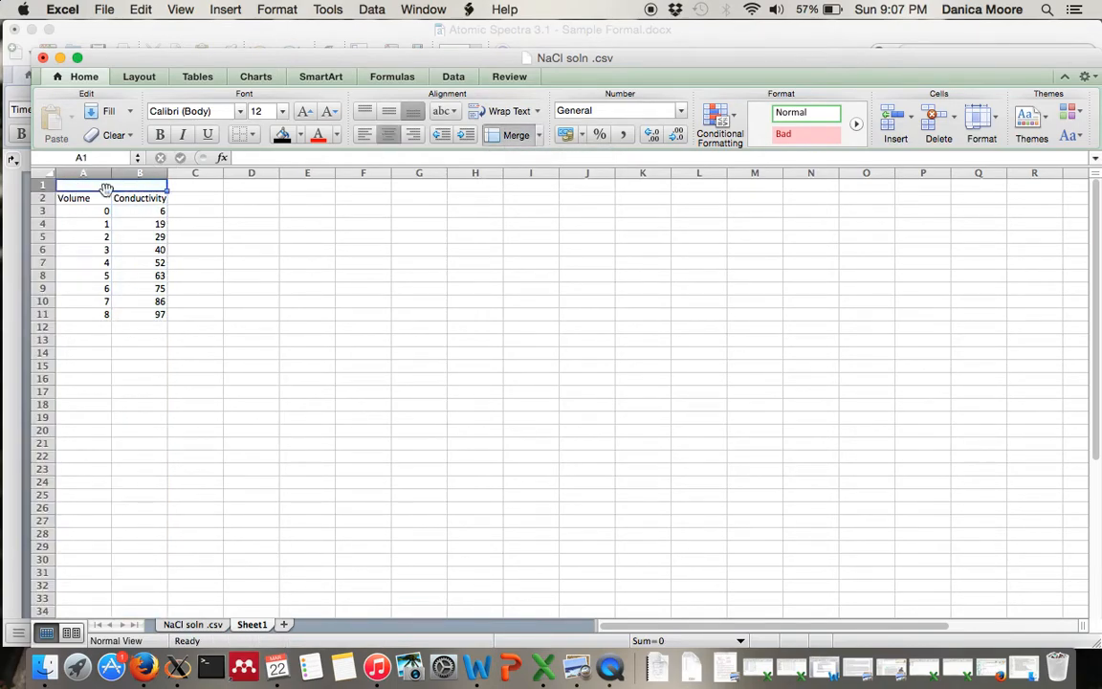
text(NaCl)
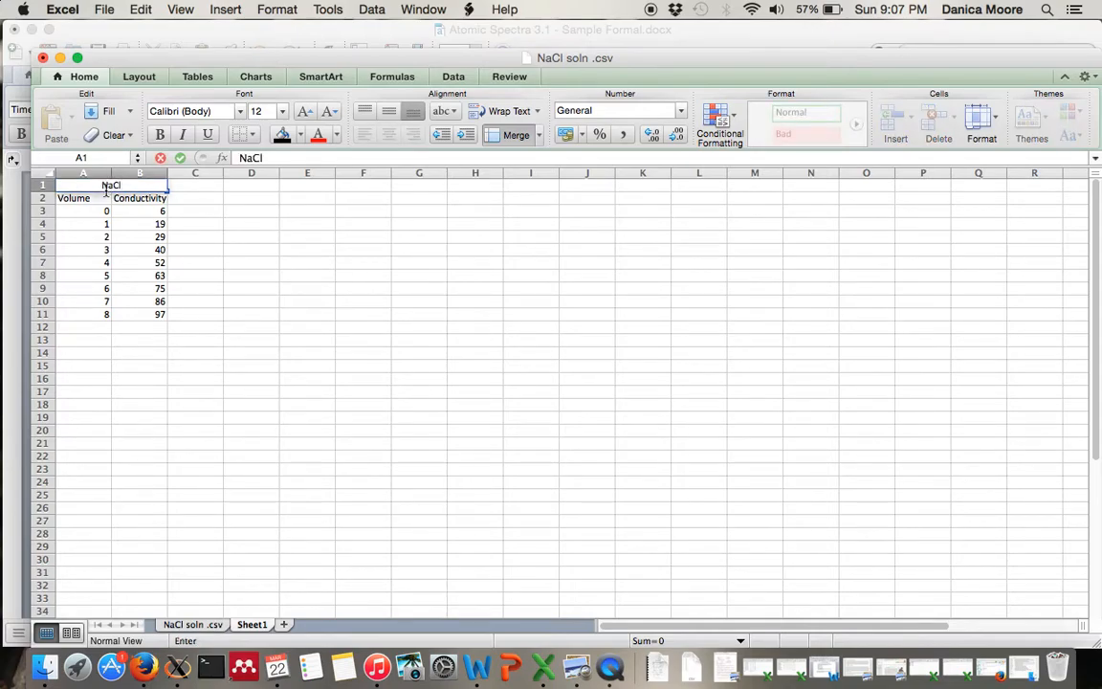
Make the NaCl title bold and apply all borders to the table range A1:B11
click(91, 224)
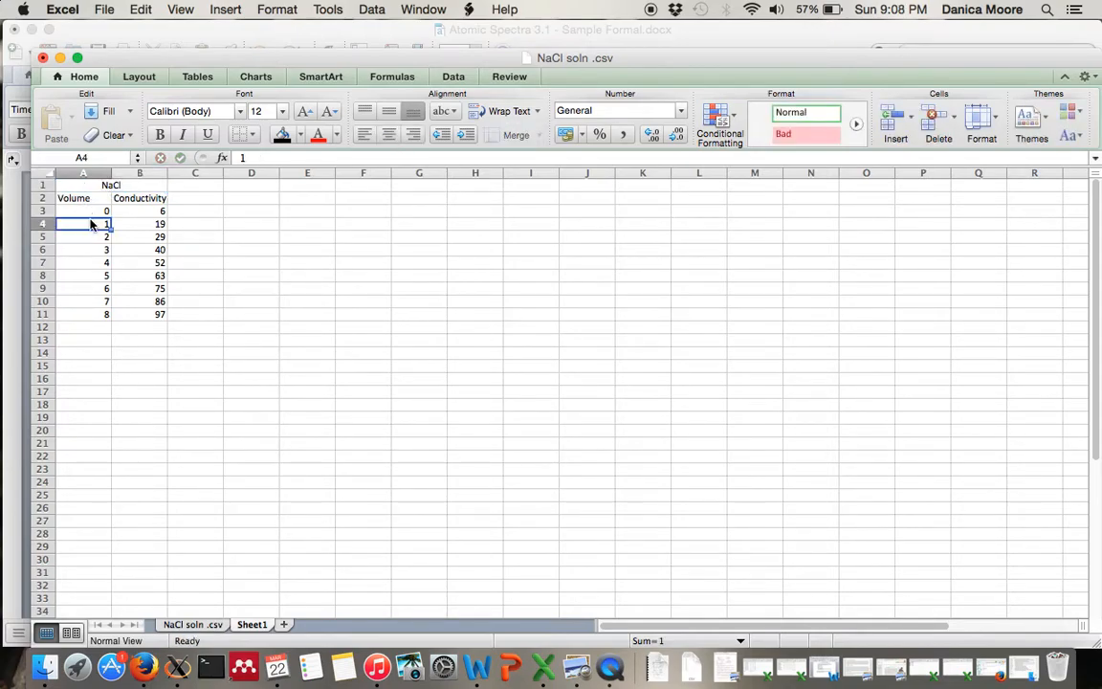
click(89, 183)
click(158, 134)
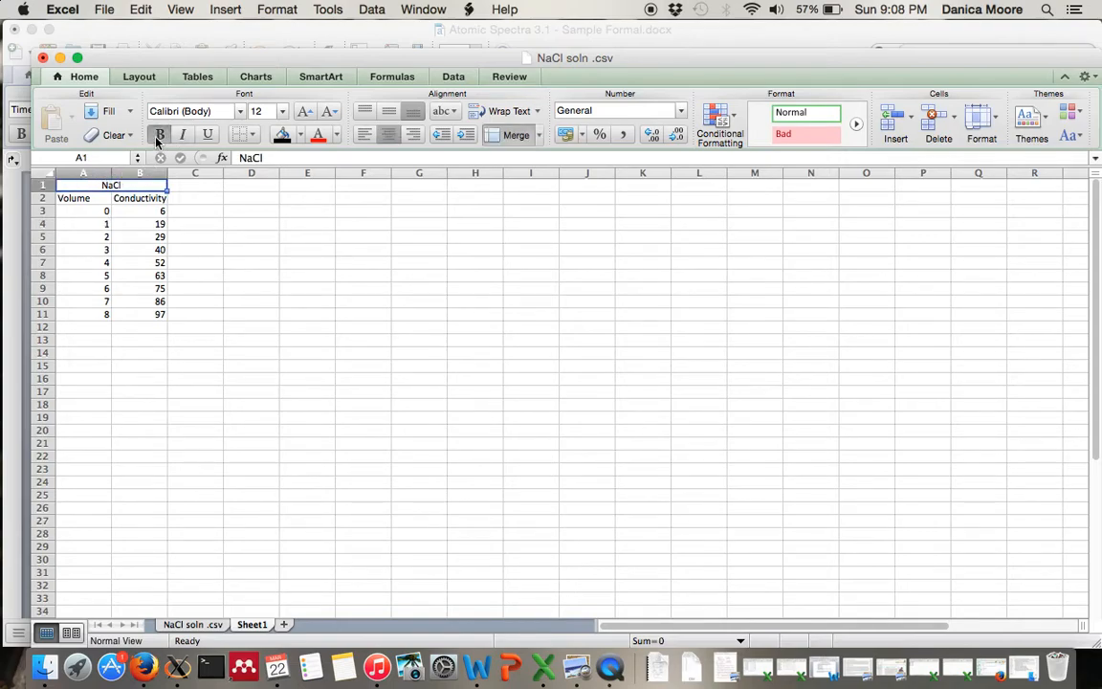
drag(89, 184, 125, 314)
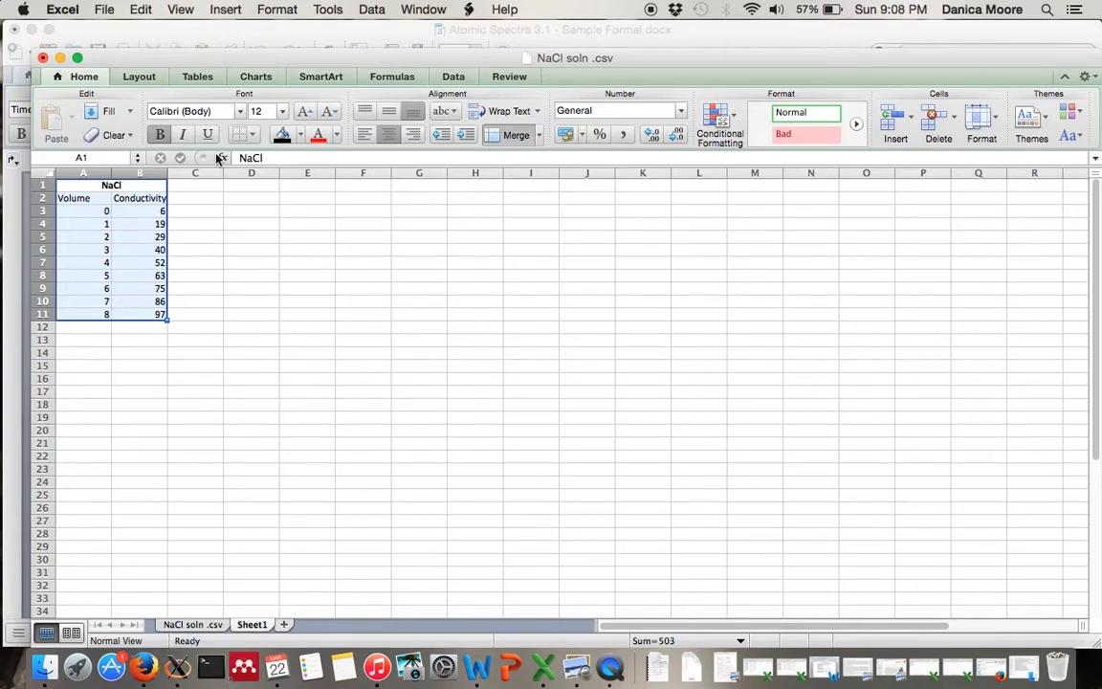
click(251, 135)
click(273, 179)
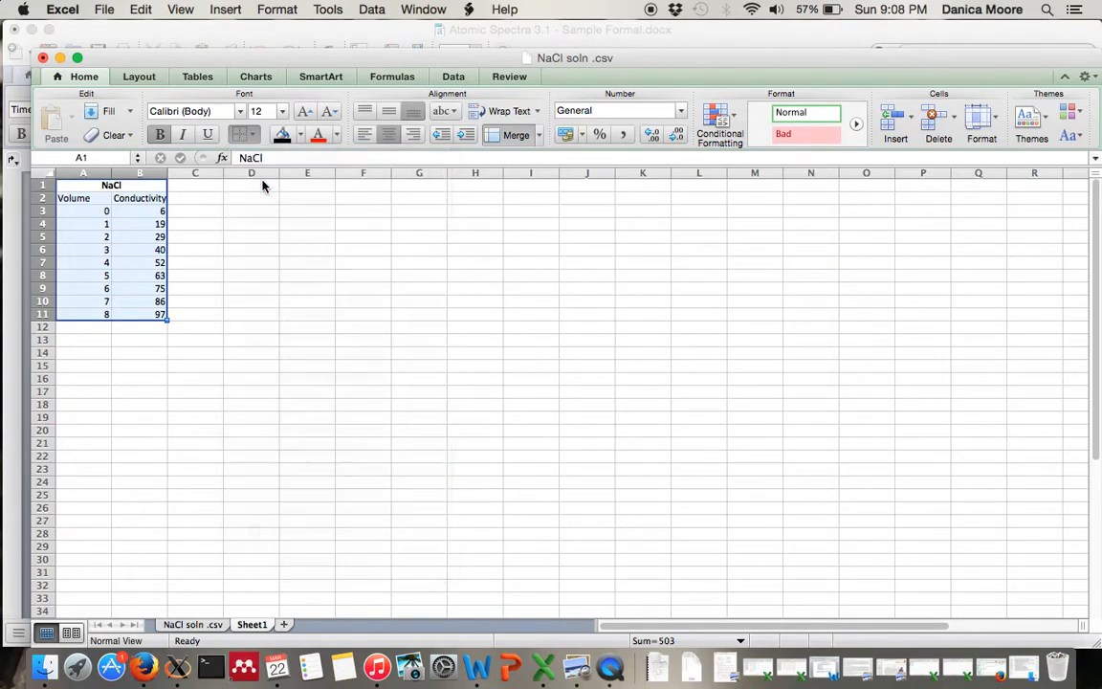
Add the unit to the header in A2 so it reads Volume (drops)
click(97, 199)
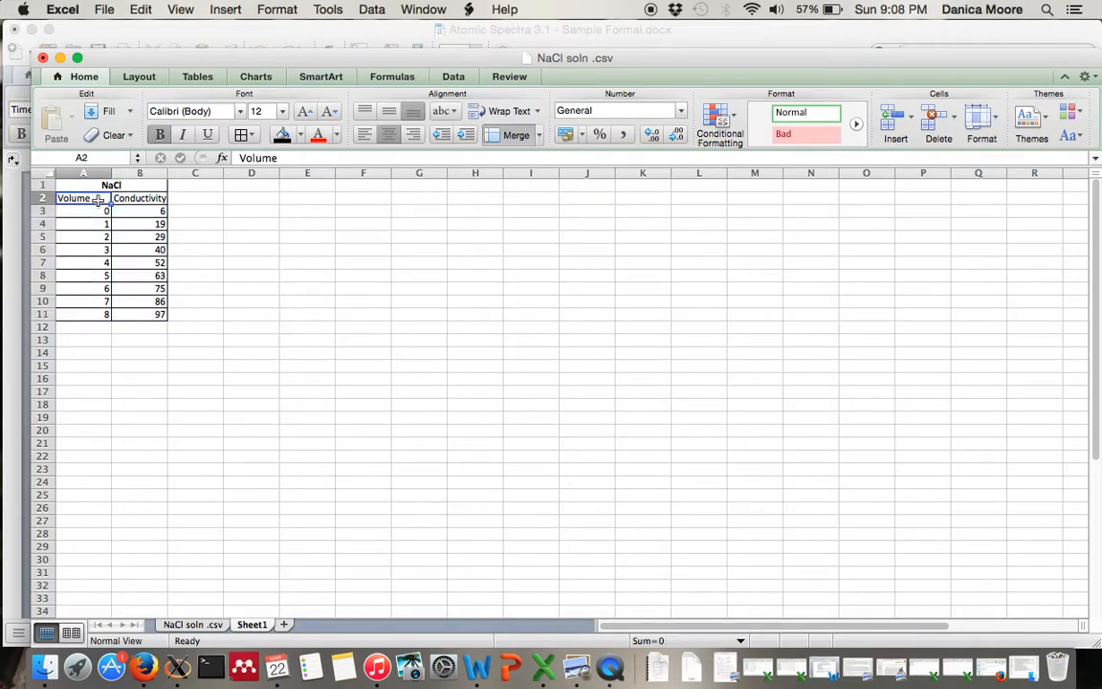
click(292, 157)
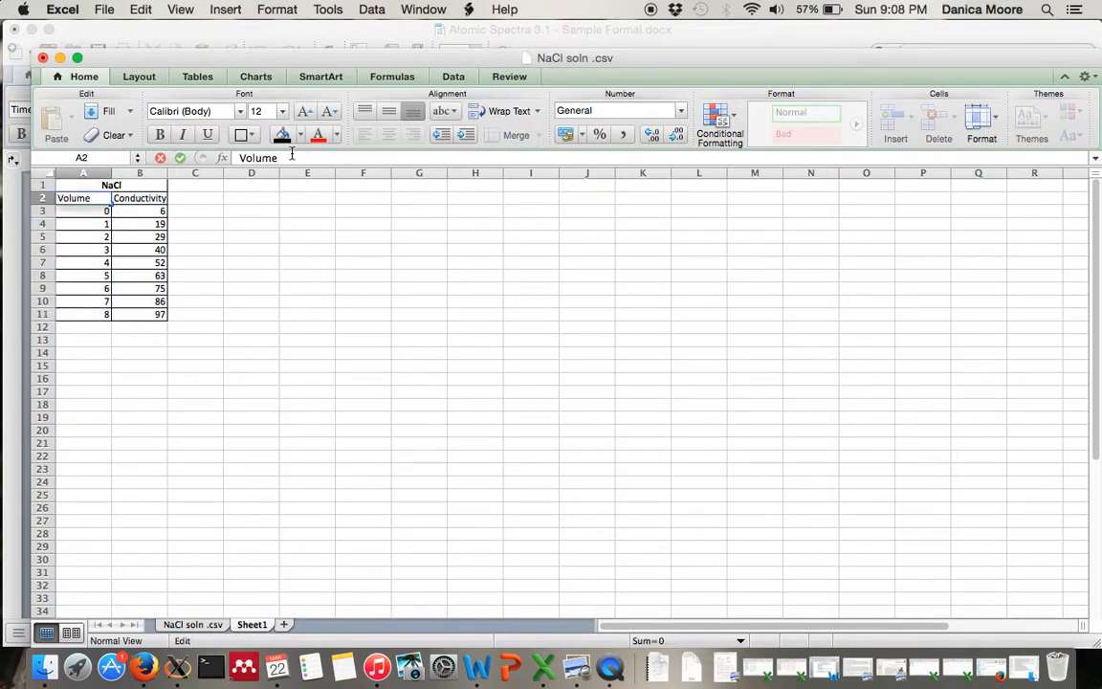
text((drops)
Add the unit to the header in B2, inserting the Greek mu symbol, so it reads Conductivity (μS/cm)
click(140, 196)
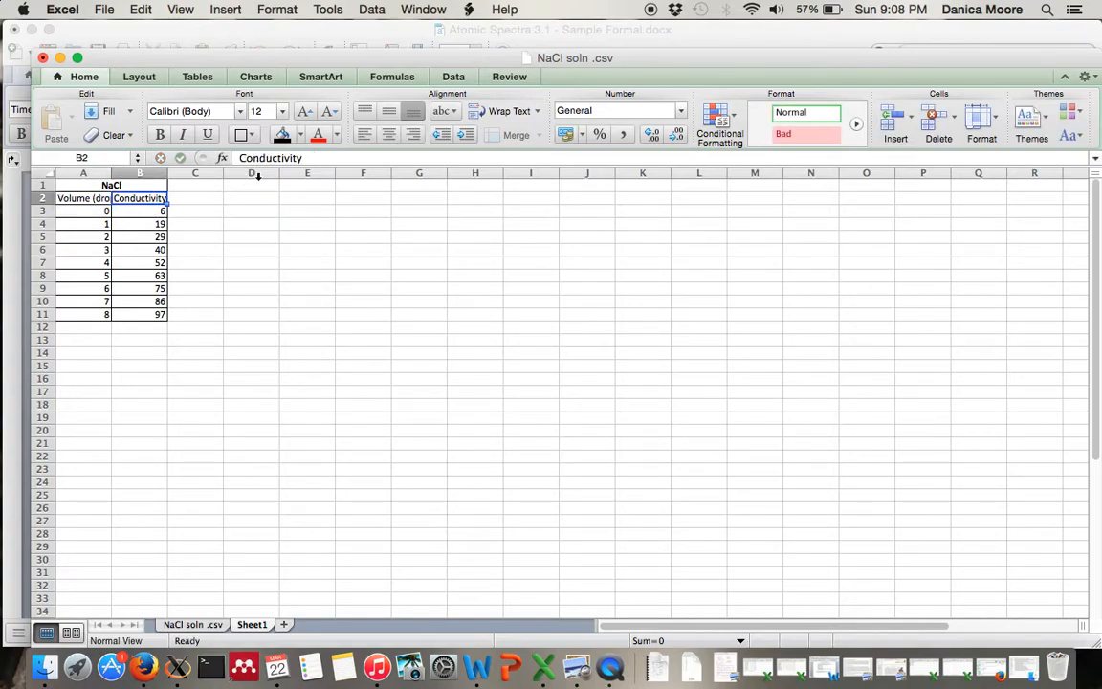
click(309, 157)
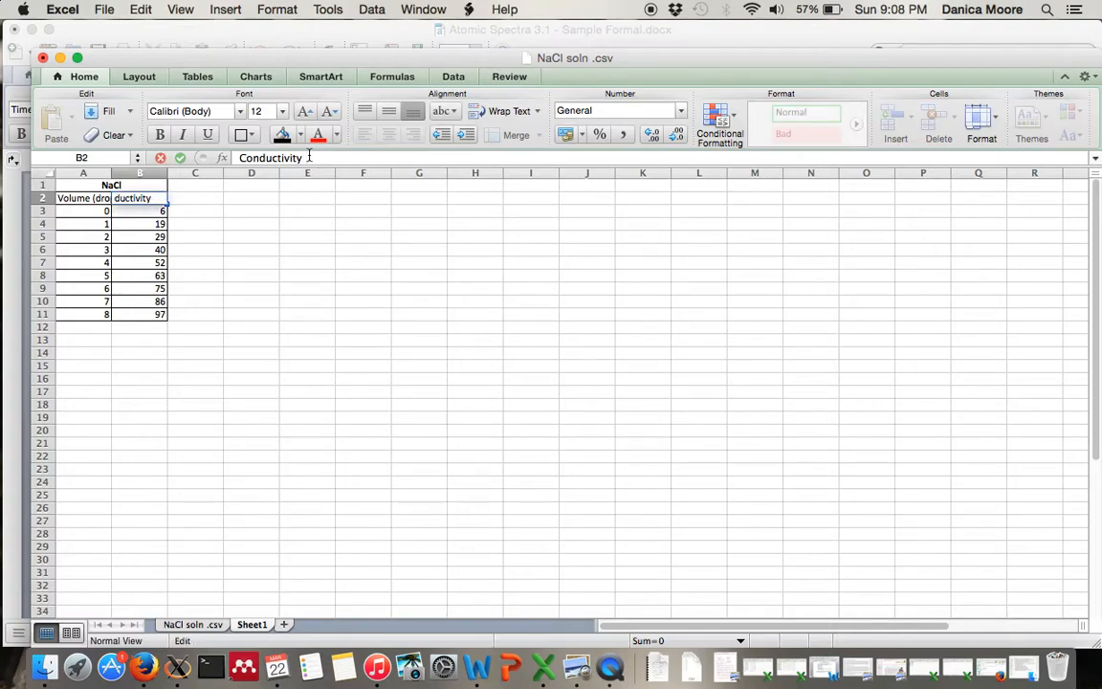
click(225, 10)
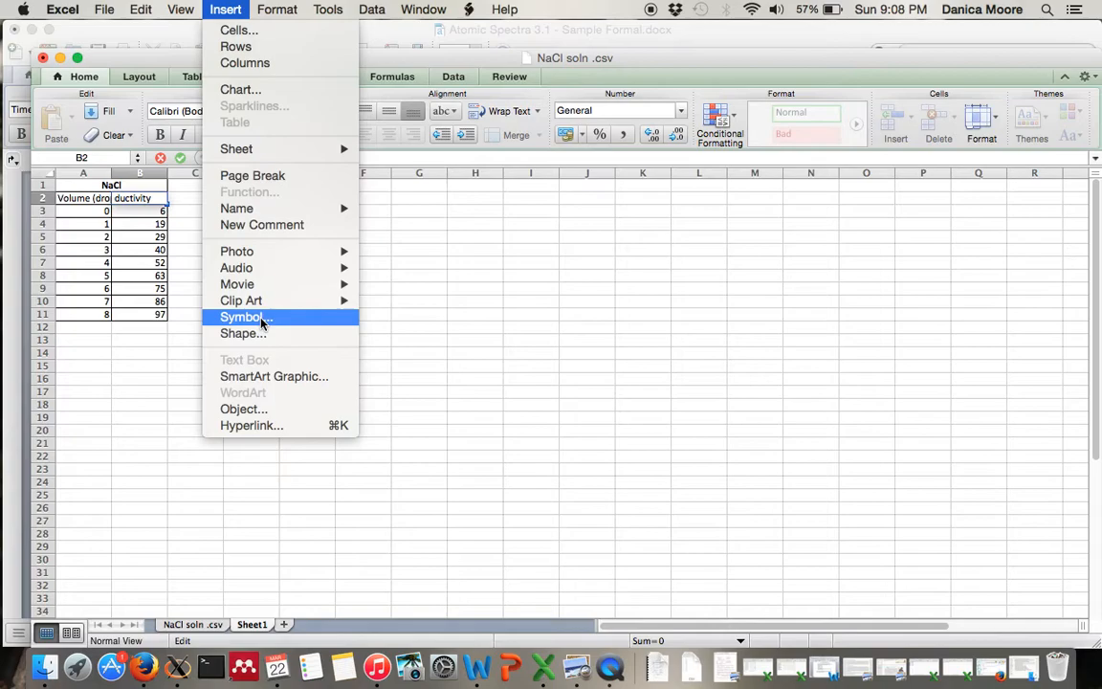
click(243, 317)
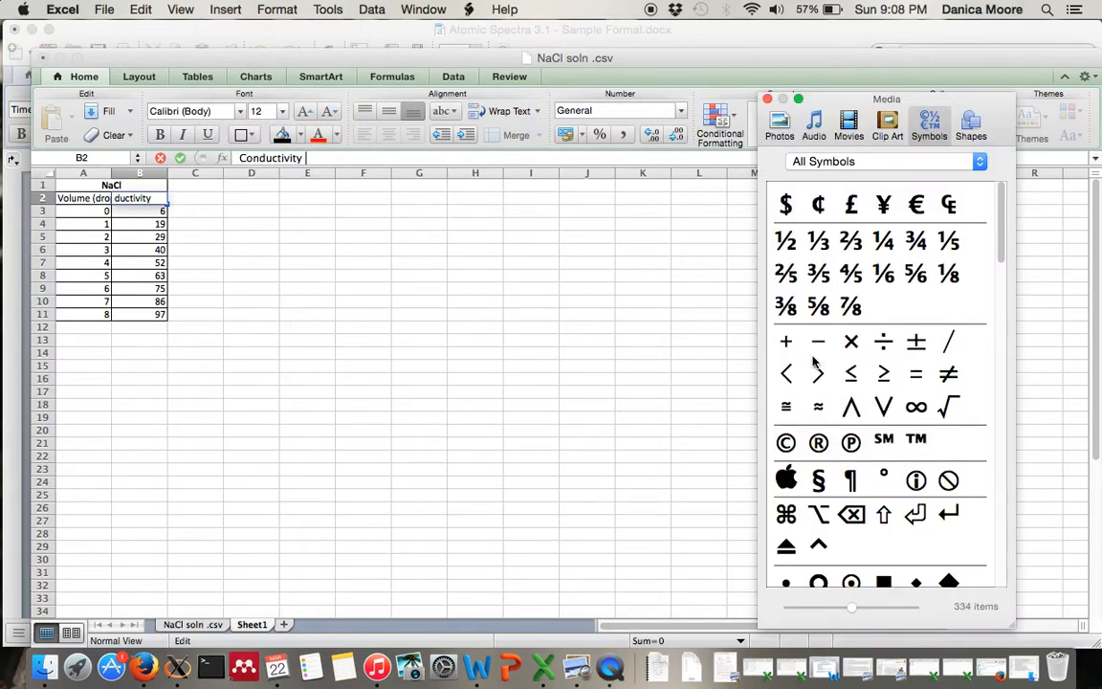
scroll(851, 355, down, 15)
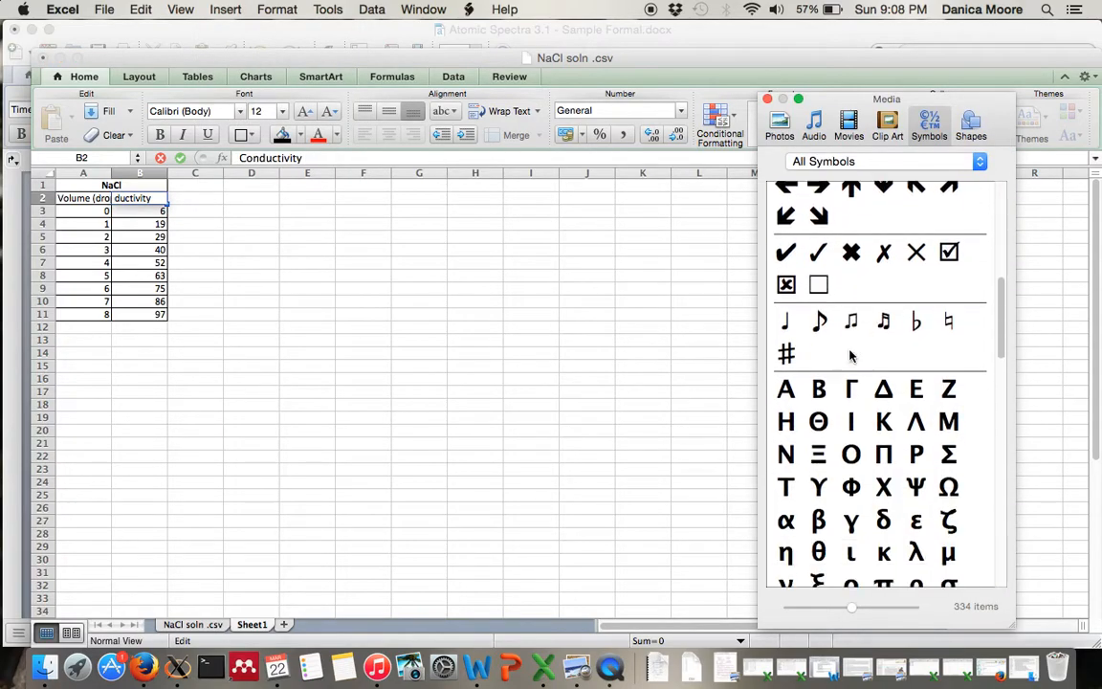
scroll(850, 355, down, 2)
click(948, 404)
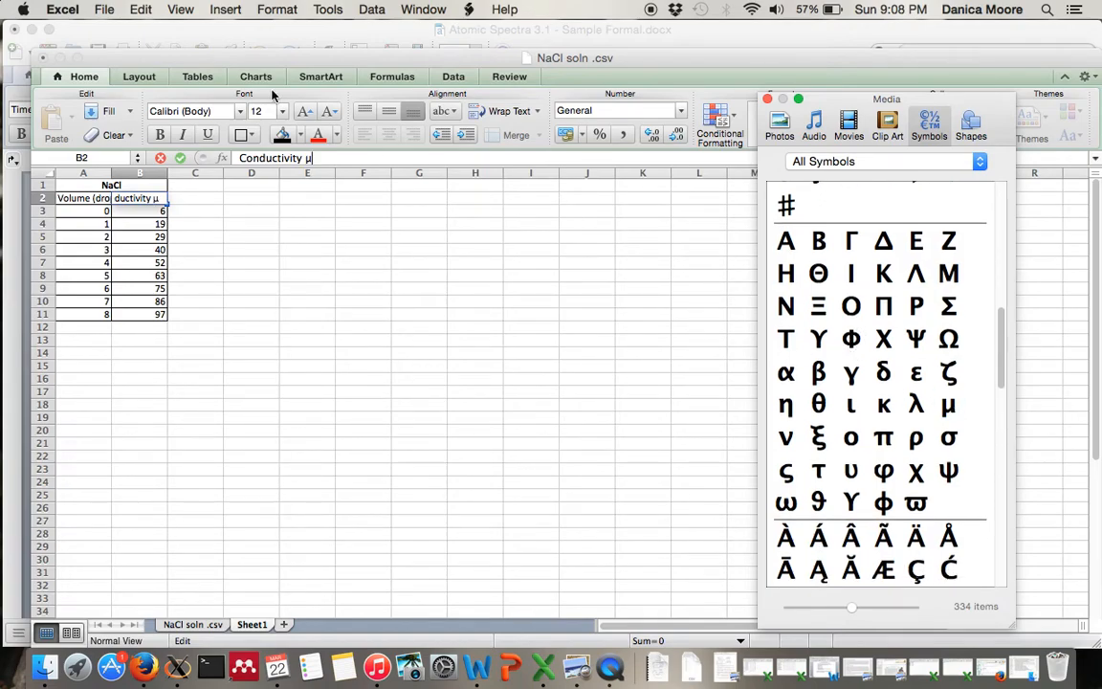
click(306, 157)
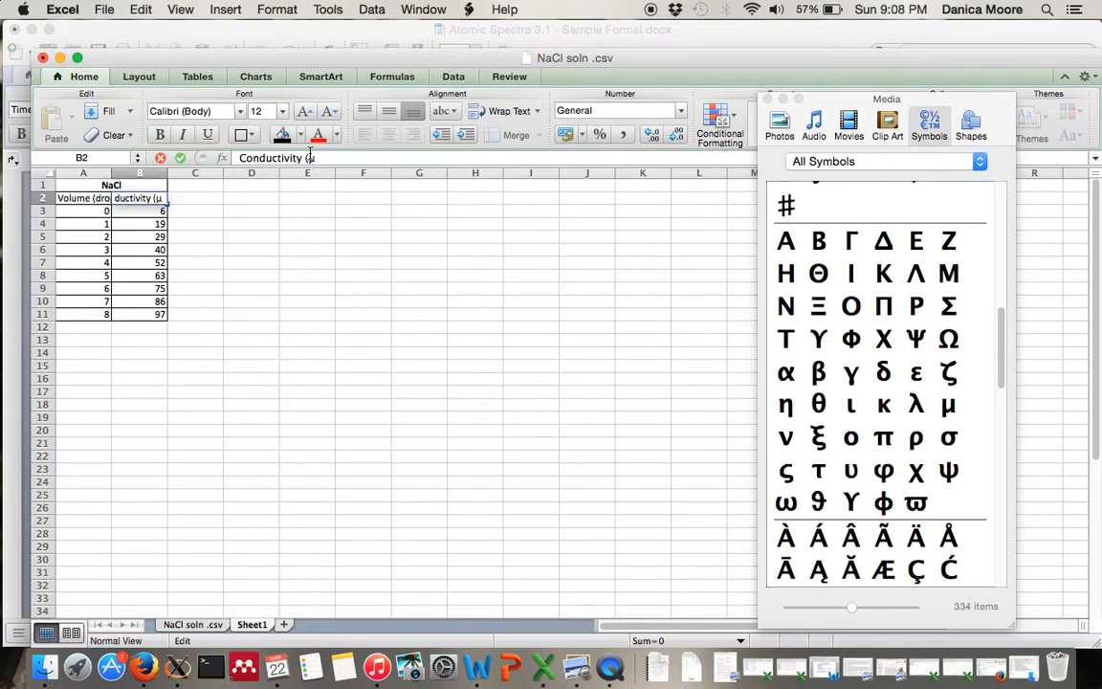
text(S/cm))
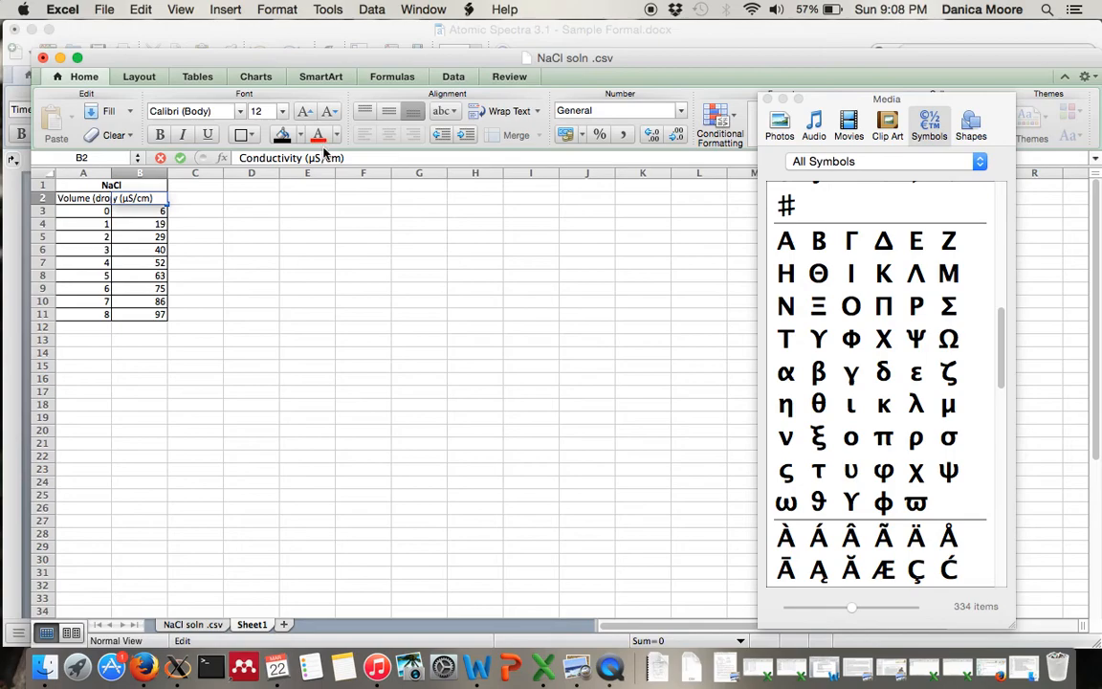
key(Return)
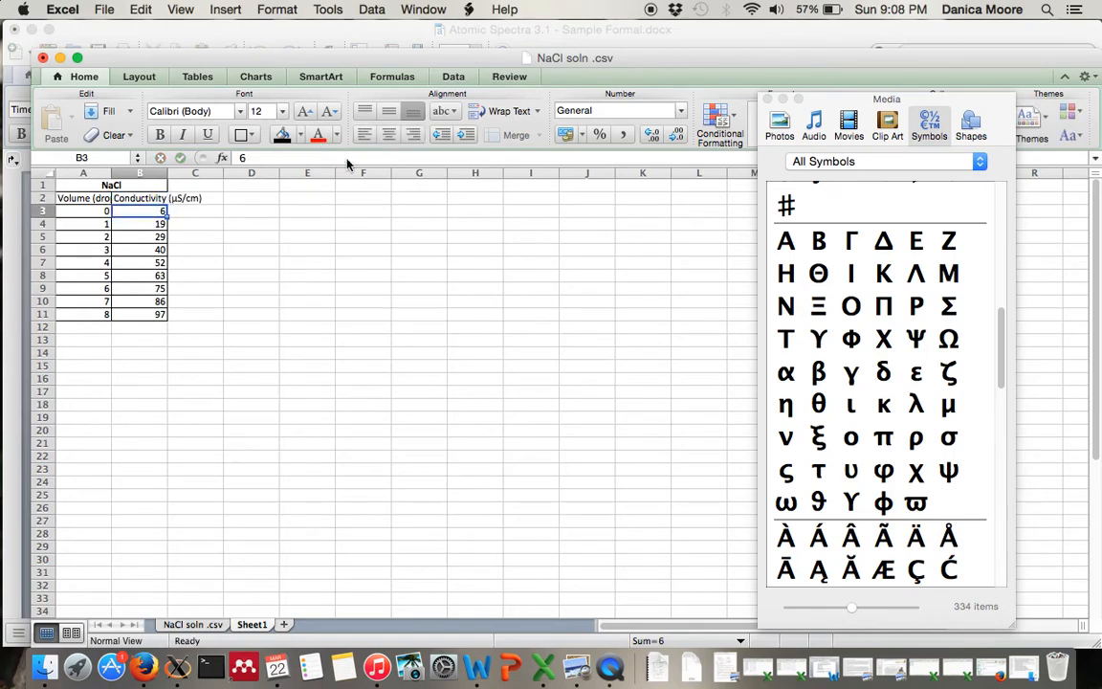
Auto-fit columns A and B to their header text and close the symbol browser
double_click(167, 174)
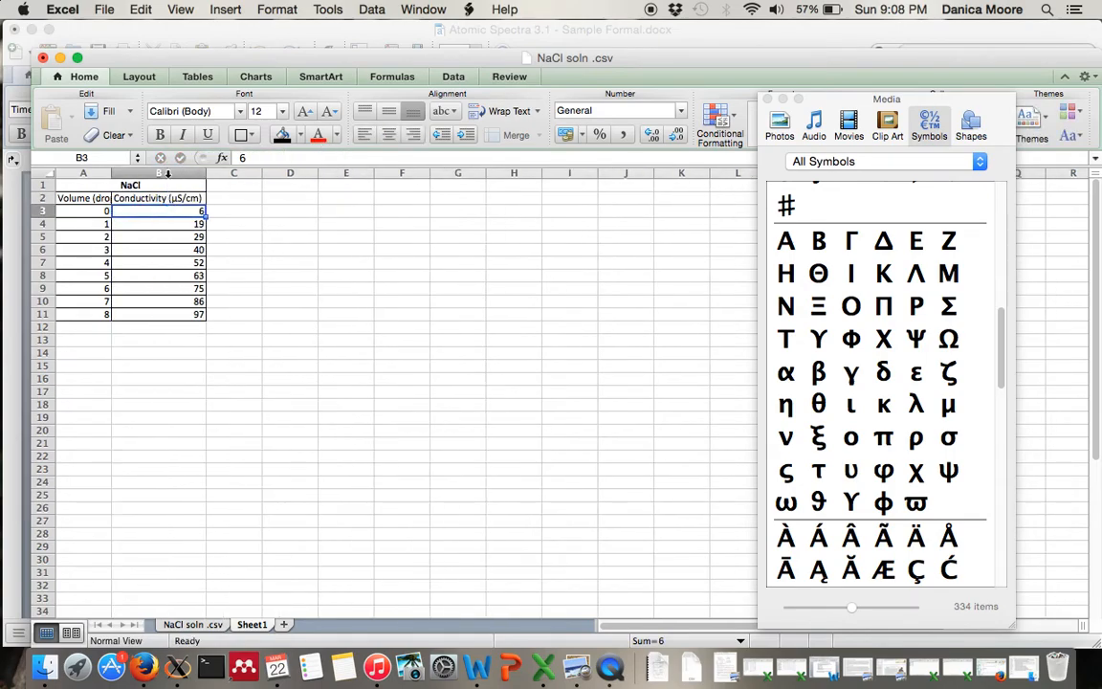
double_click(112, 174)
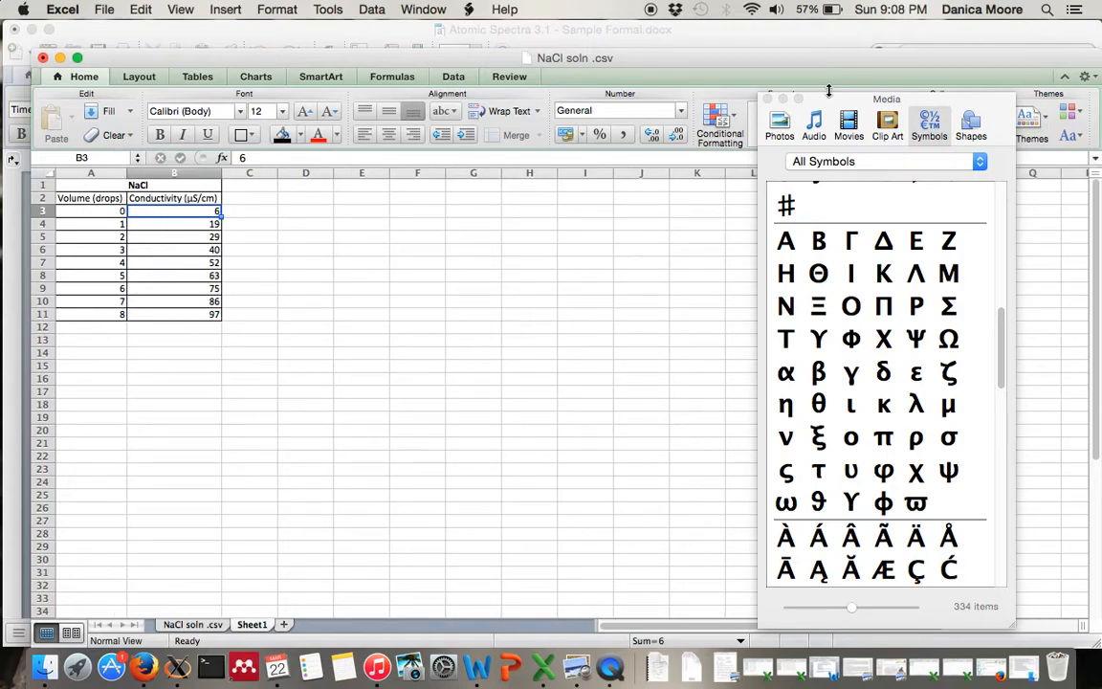
click(766, 101)
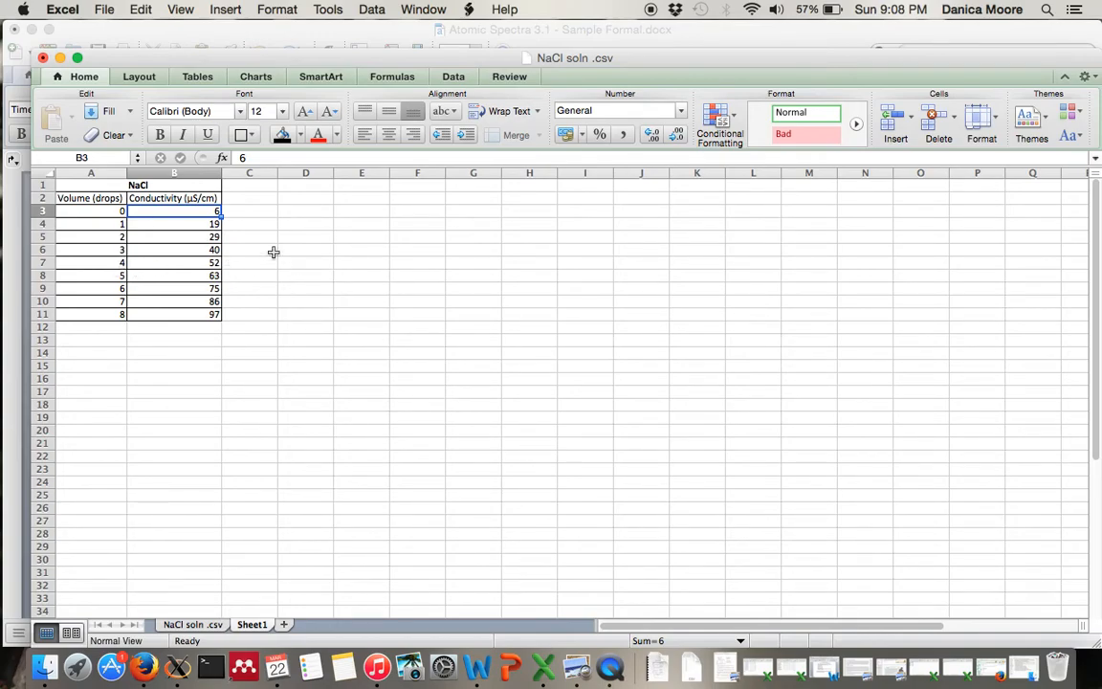
Copy the volume and conductivity data A1:B10 from AlCl3.csv and paste it at D2 on Sheet1 of the NaCl workbook
click(925, 667)
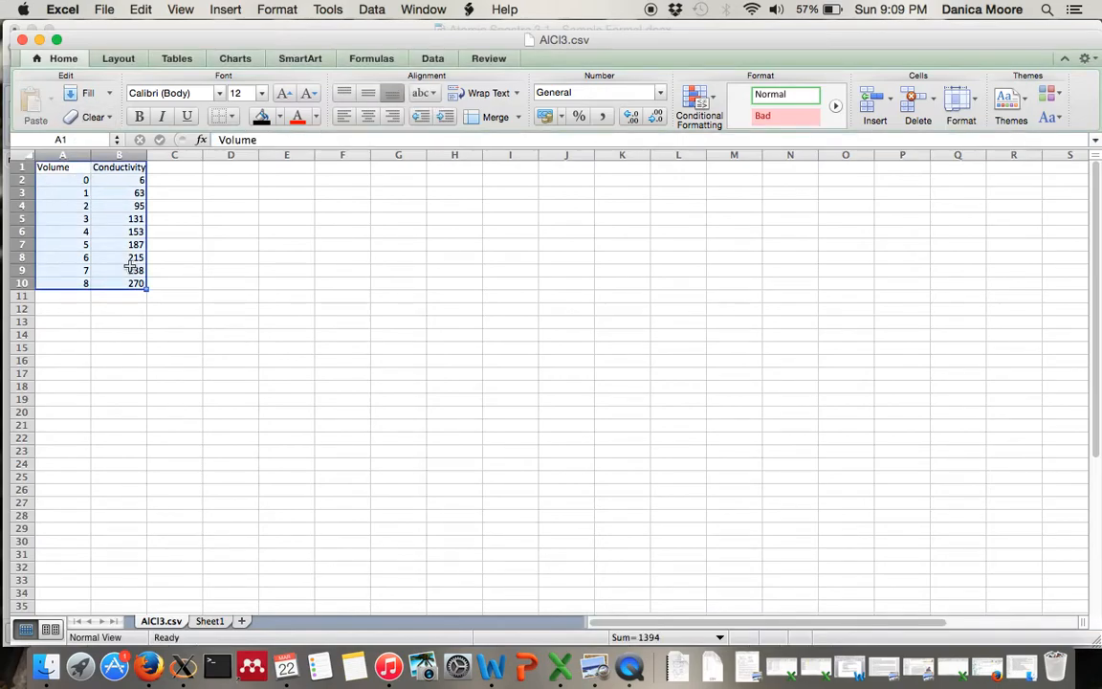
key(super+c)
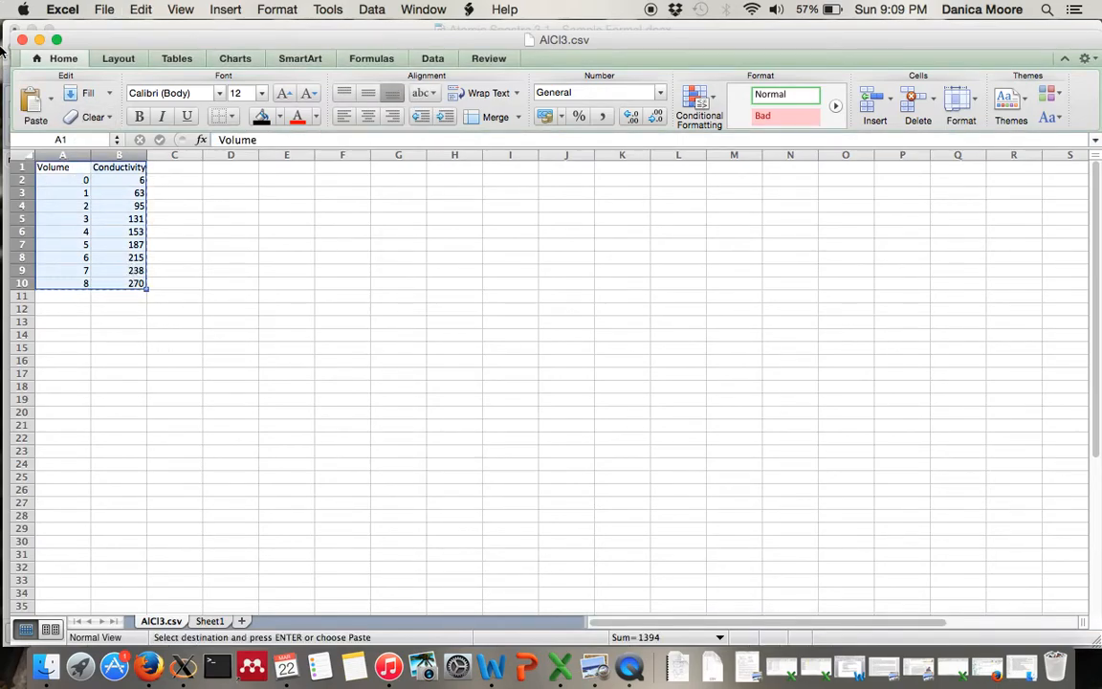
click(40, 39)
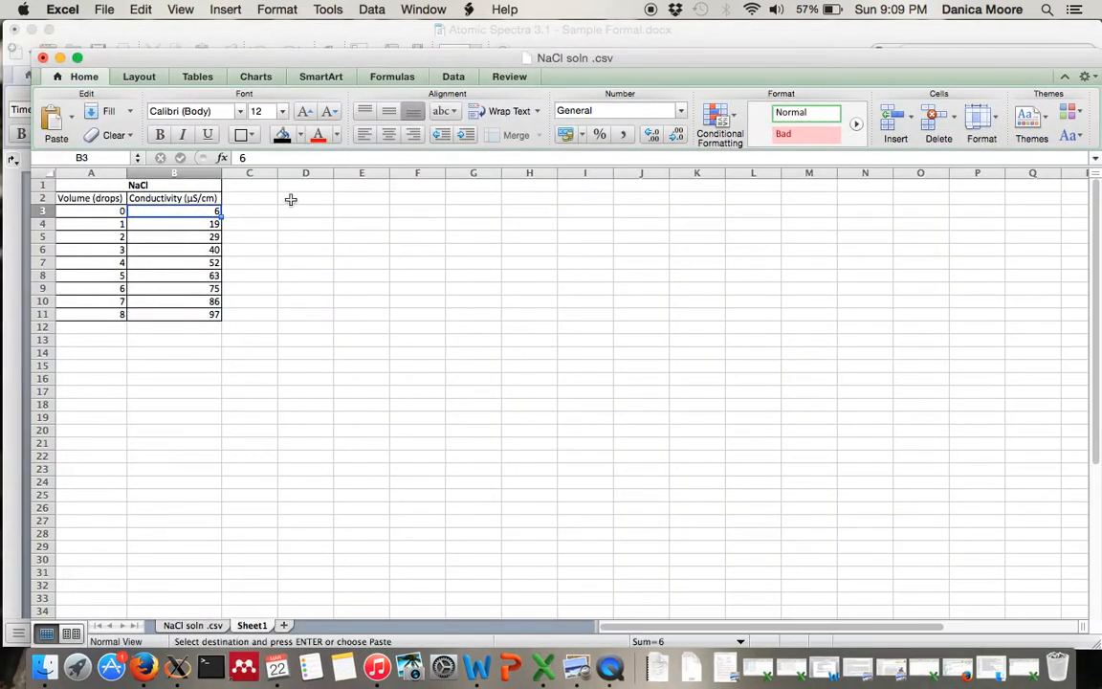
click(297, 198)
key(super+v)
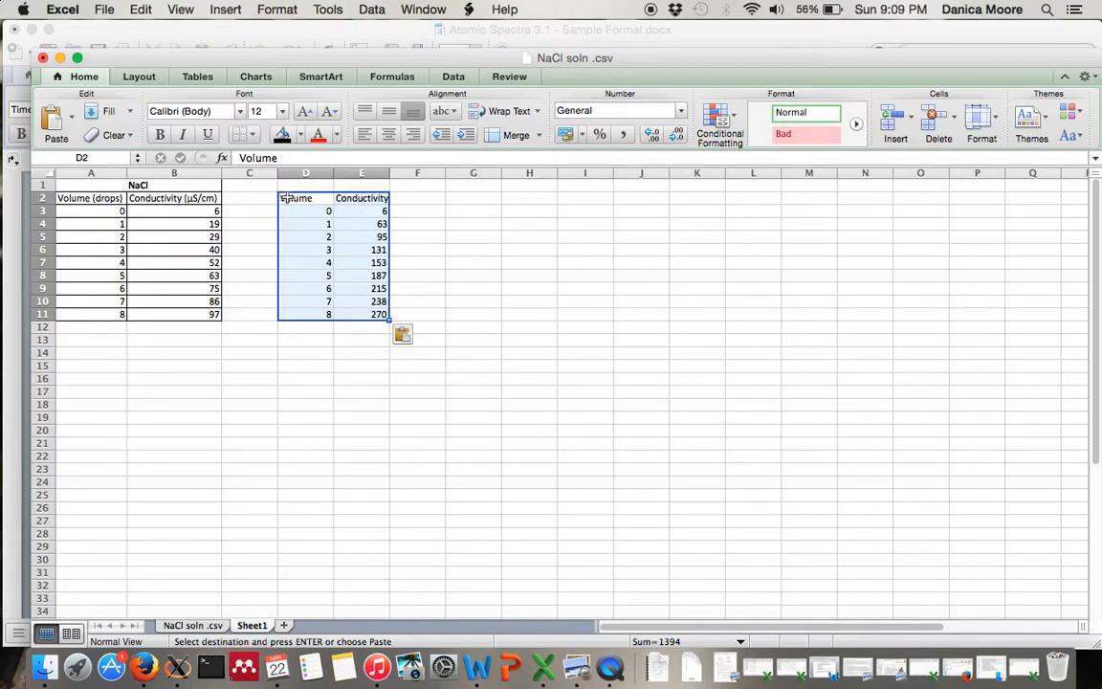
Replace the headers in D2:E2 with copies of the unit headers from A2:B2 and widen columns D and E to fit them
drag(114, 198, 149, 199)
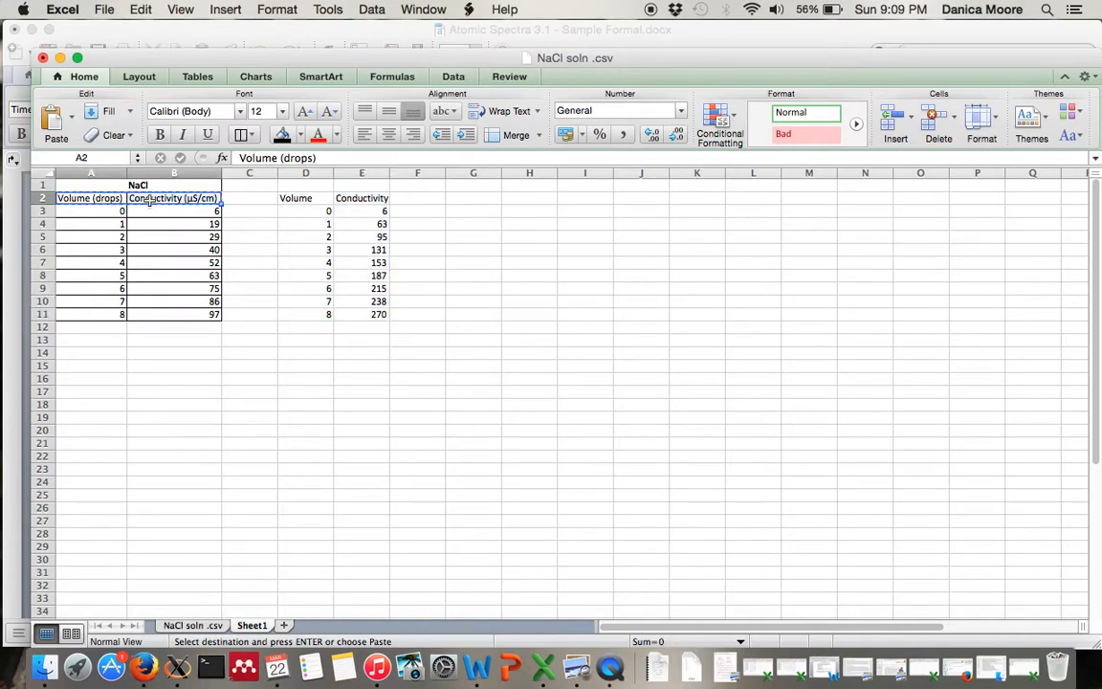
click(300, 199)
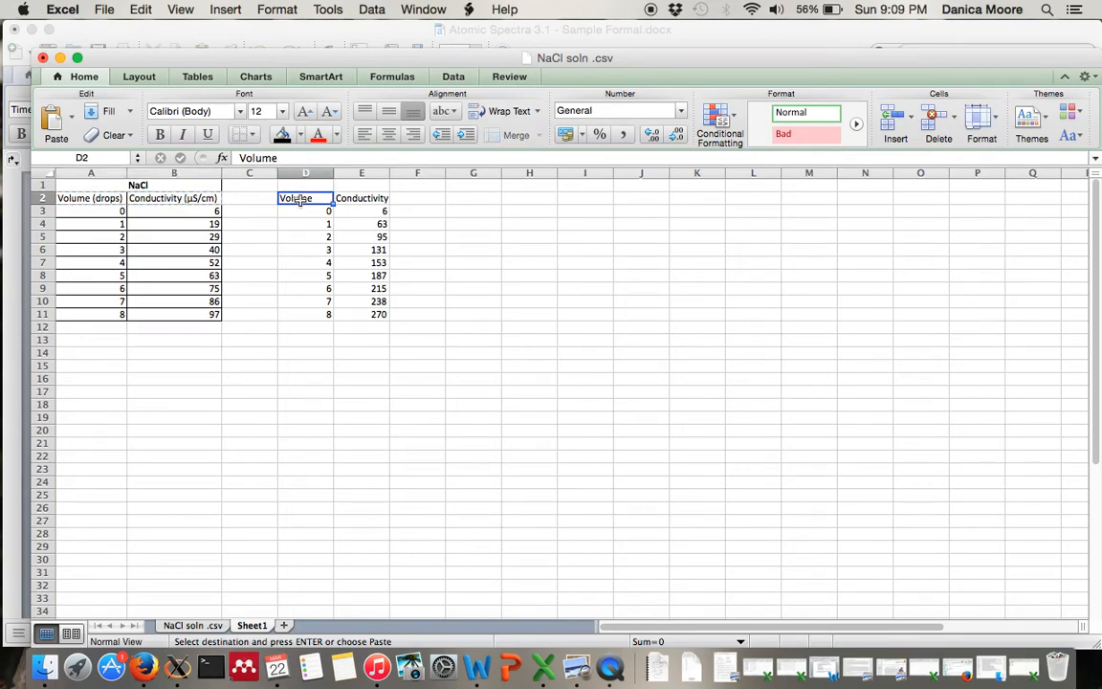
key(super+v)
drag(334, 174, 444, 174)
Merge and center D1:E1 and enter the title AlCl3
click(312, 185)
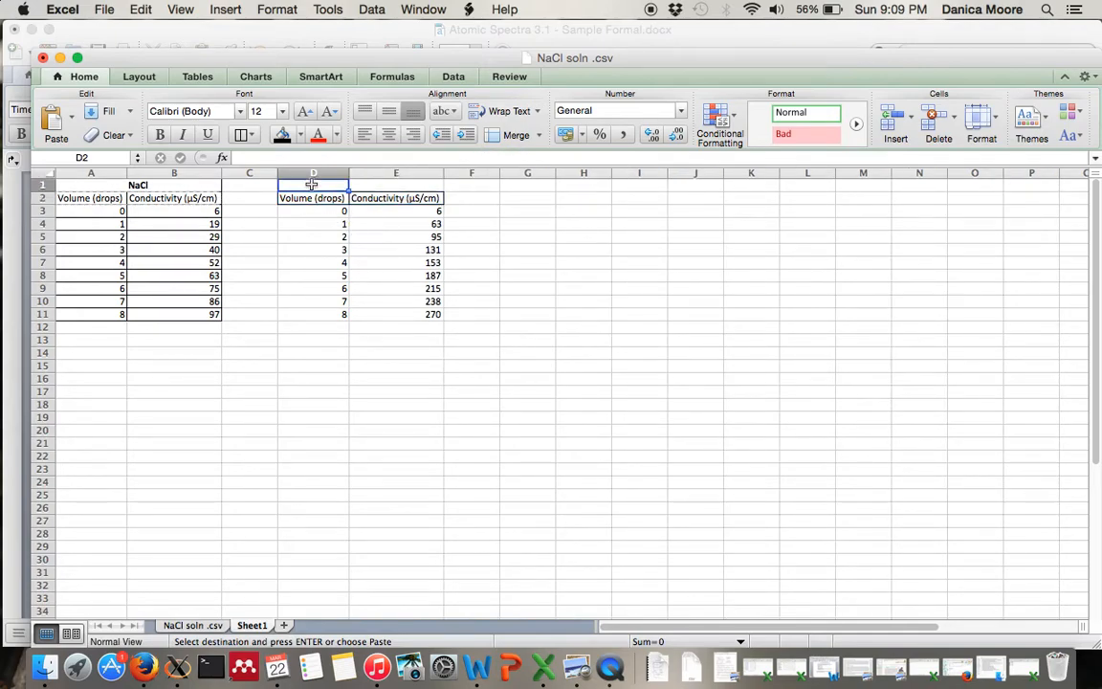
drag(324, 188, 368, 186)
click(538, 137)
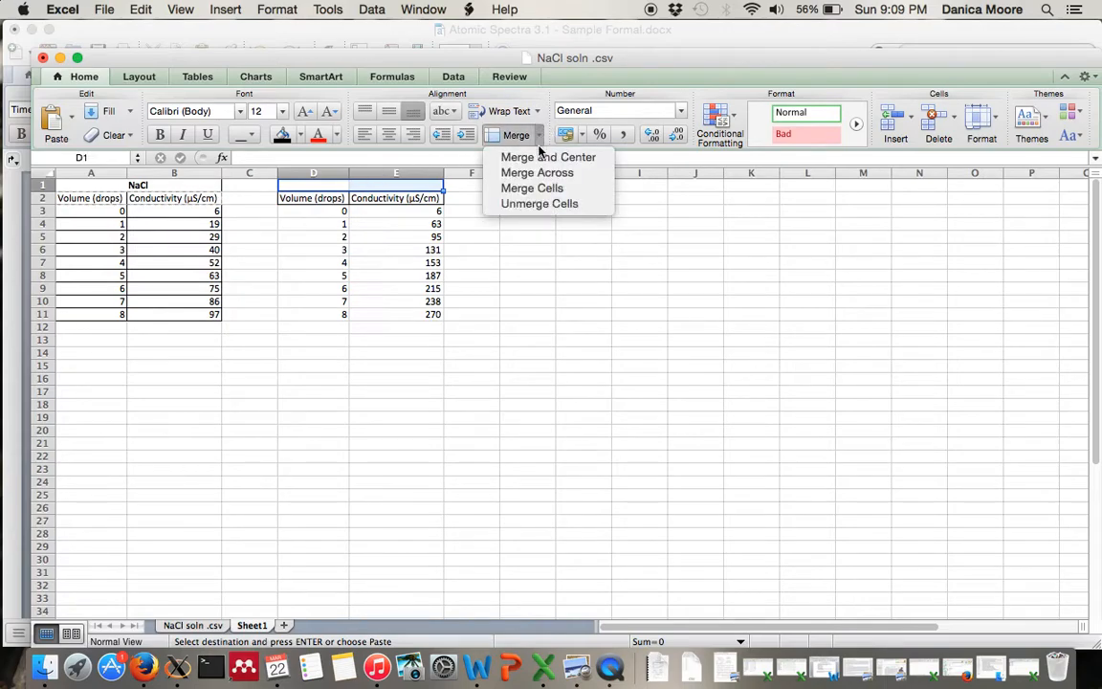
click(531, 155)
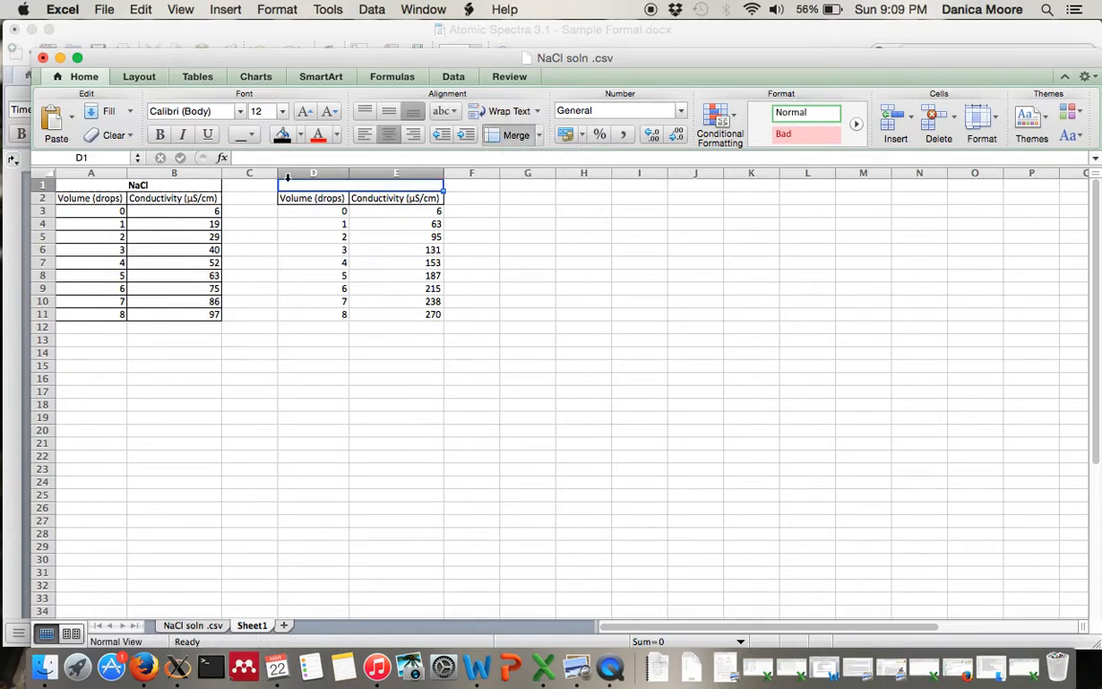
text(Al)
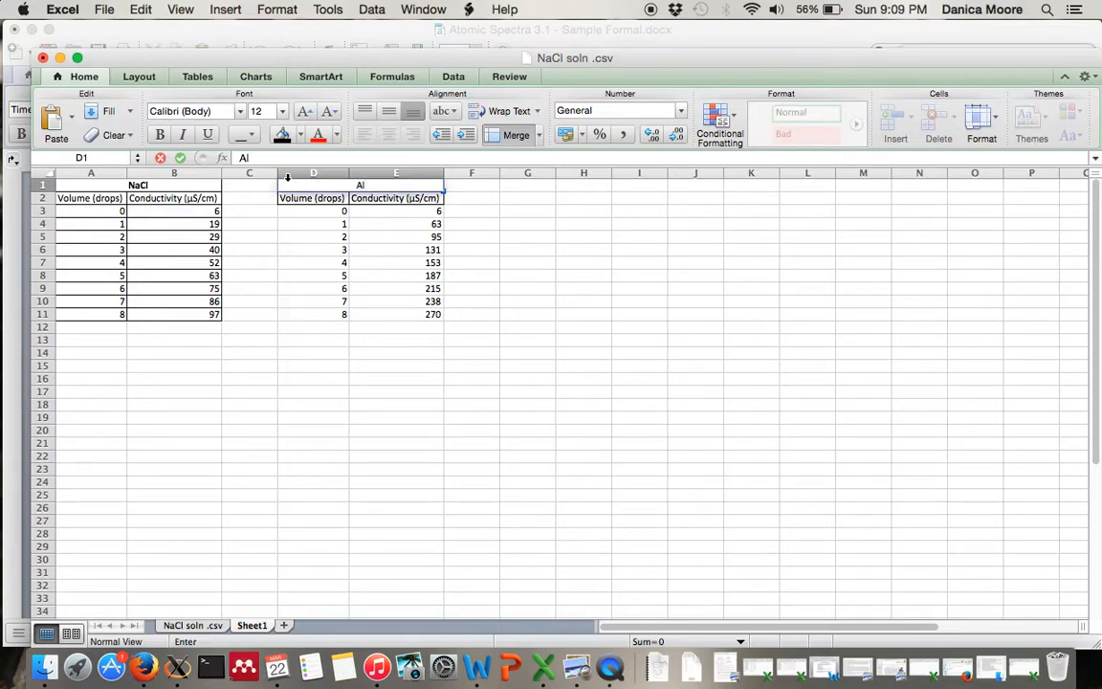
text(Cl3)
click(249, 224)
Make the AlCl3 title bold and apply all borders to the table range D1:E11
click(316, 186)
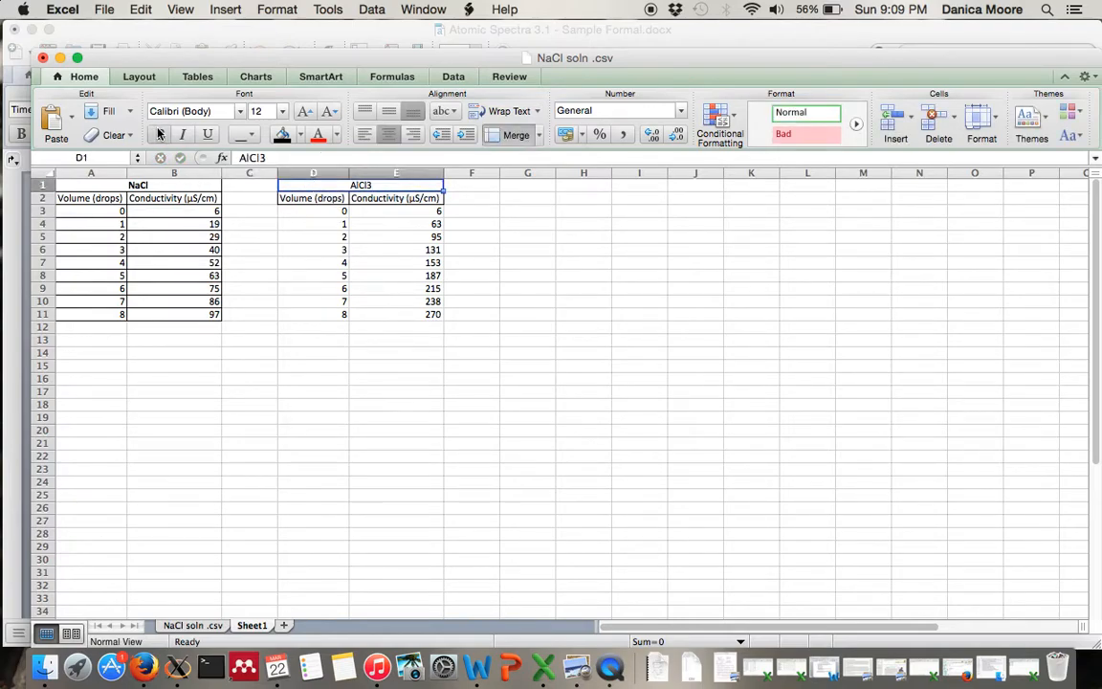
drag(296, 185, 351, 315)
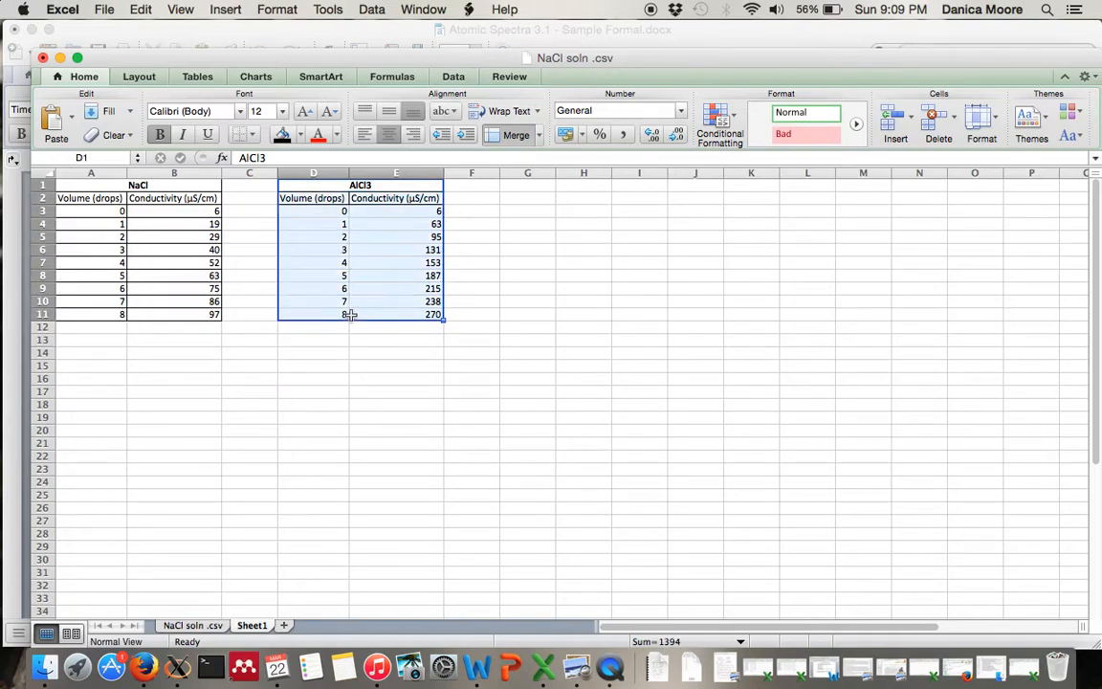
click(241, 134)
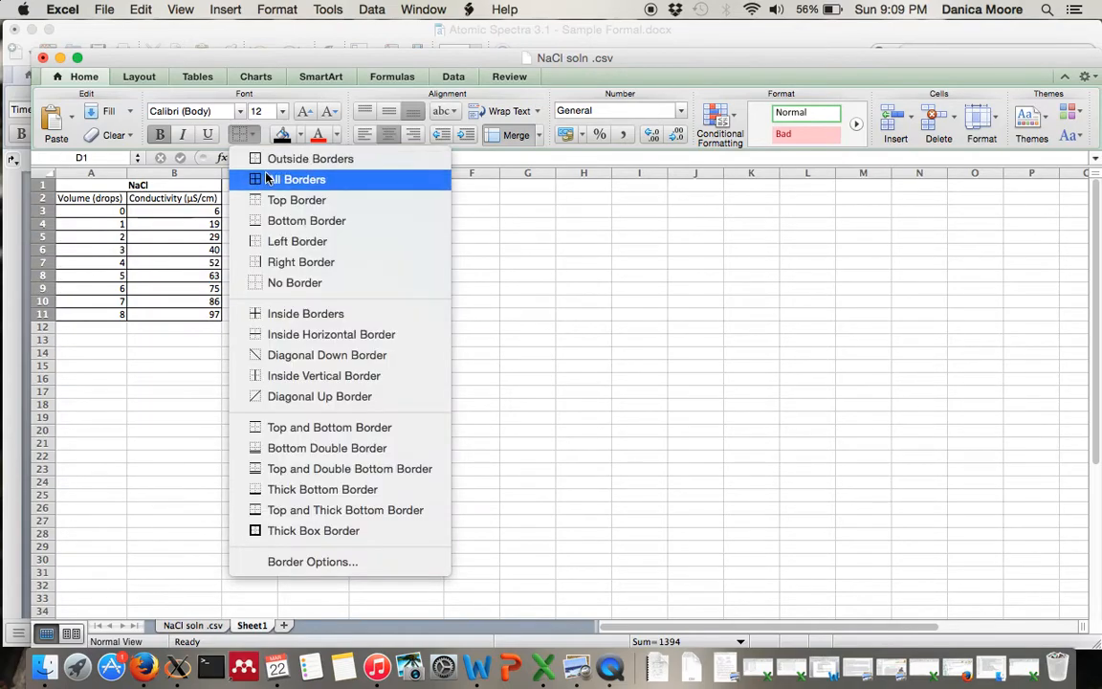
click(270, 178)
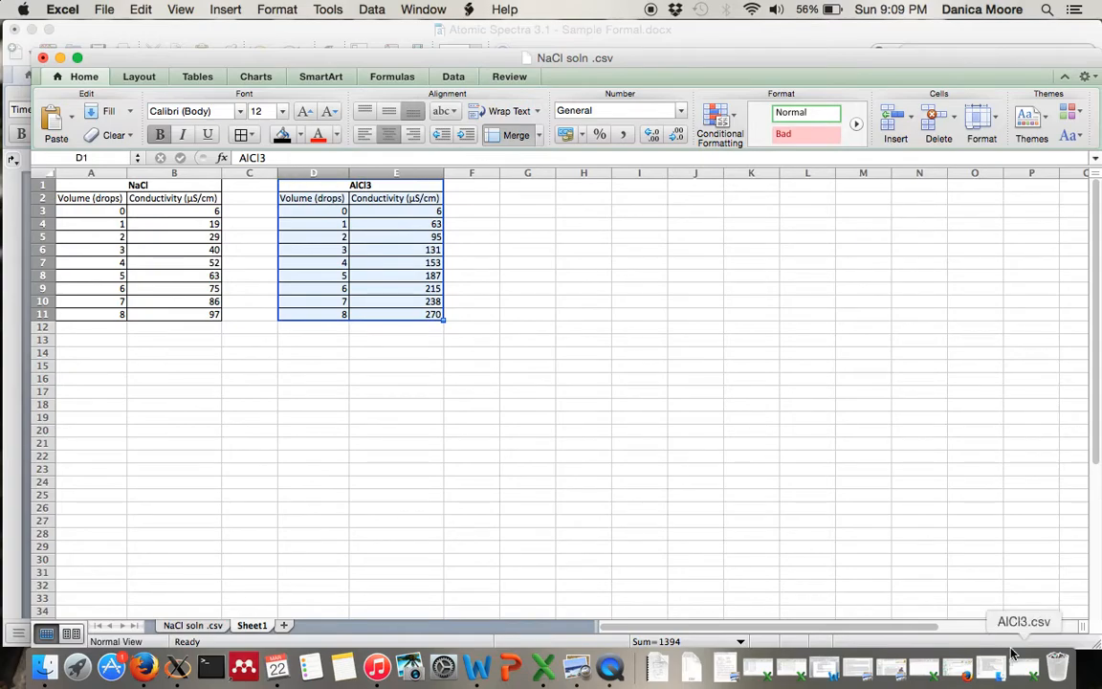
Copy the formatted CaCl2 table A1:B11 from the Solution Conductivity sheet of CaCl2.csv
click(995, 667)
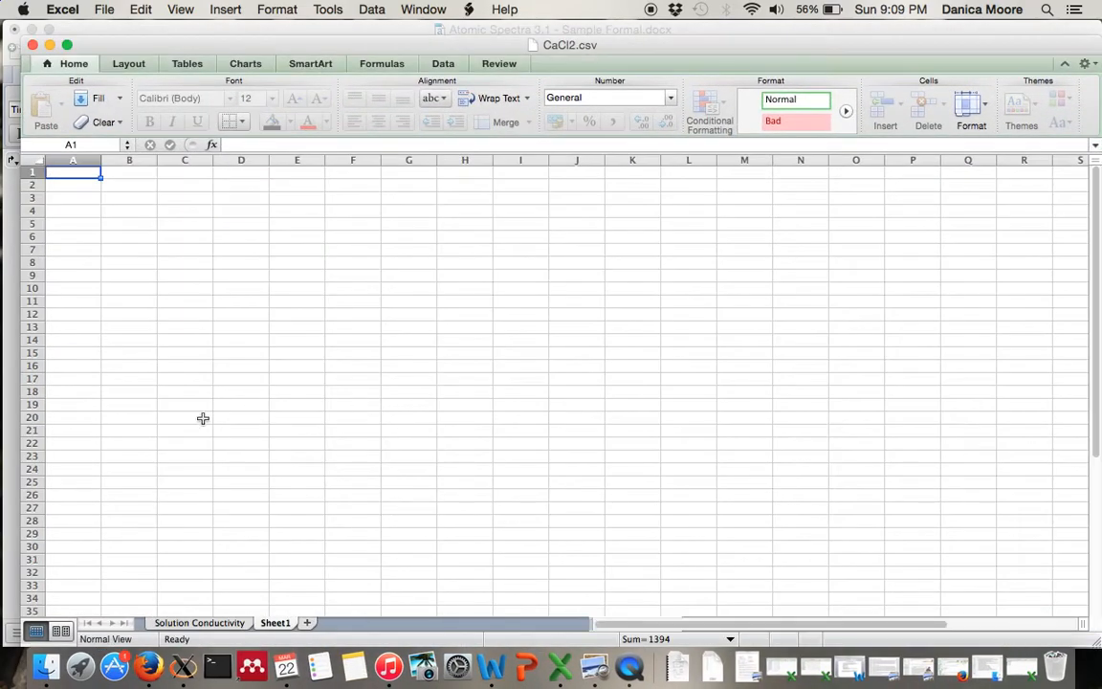
click(218, 623)
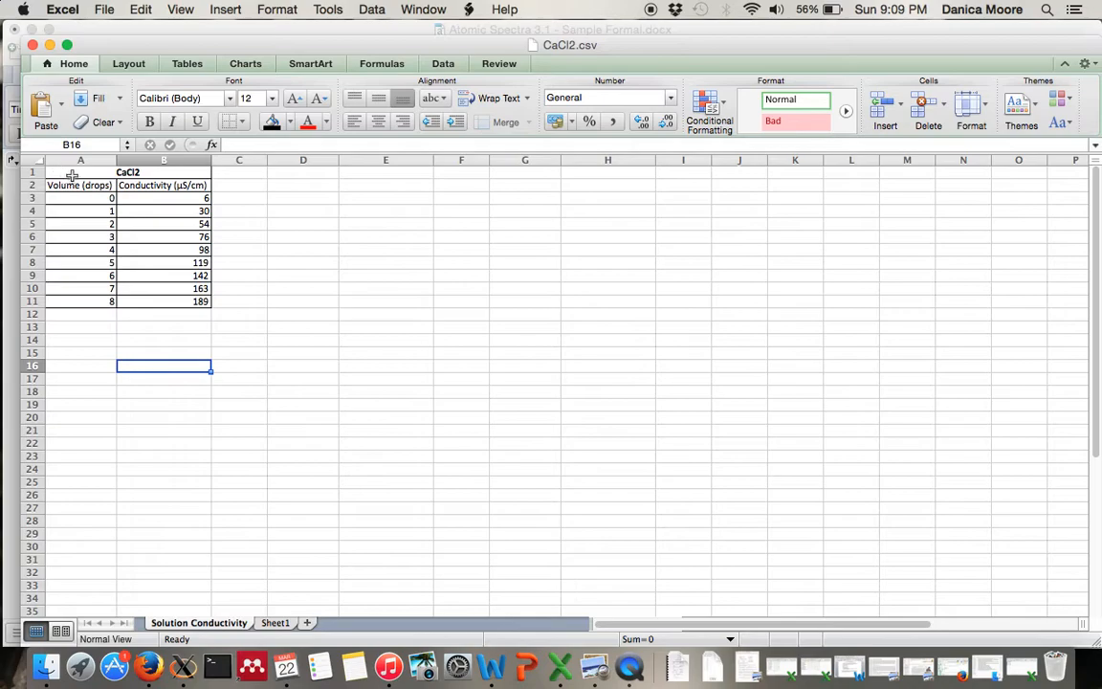
drag(70, 175, 112, 302)
click(119, 276)
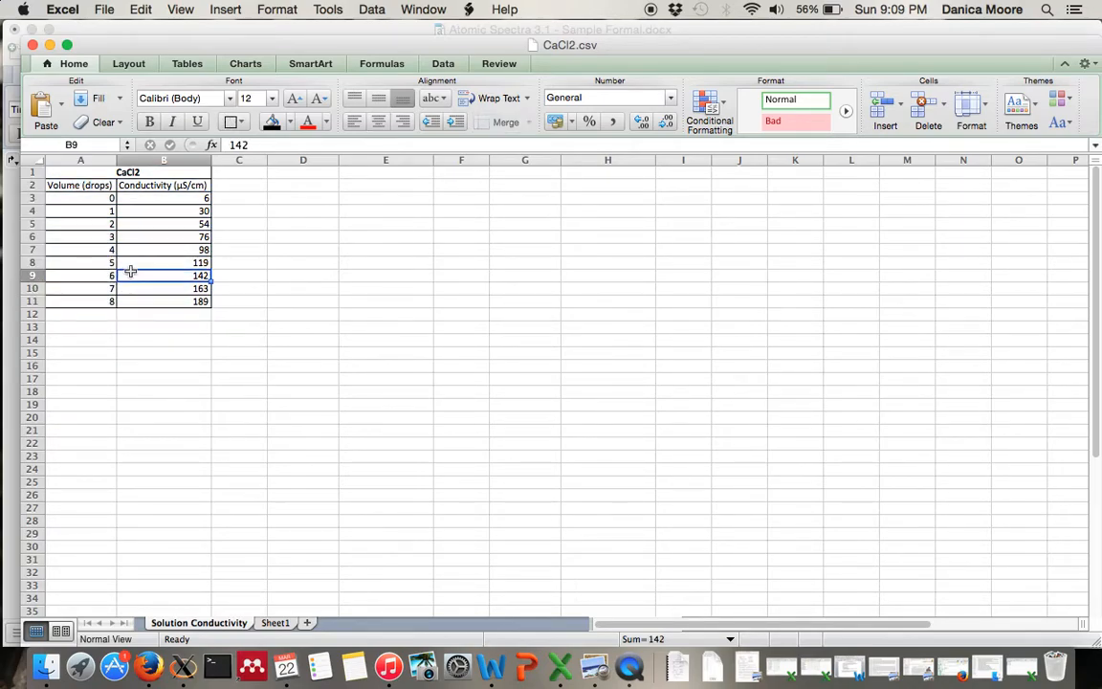
click(99, 180)
drag(100, 182, 169, 302)
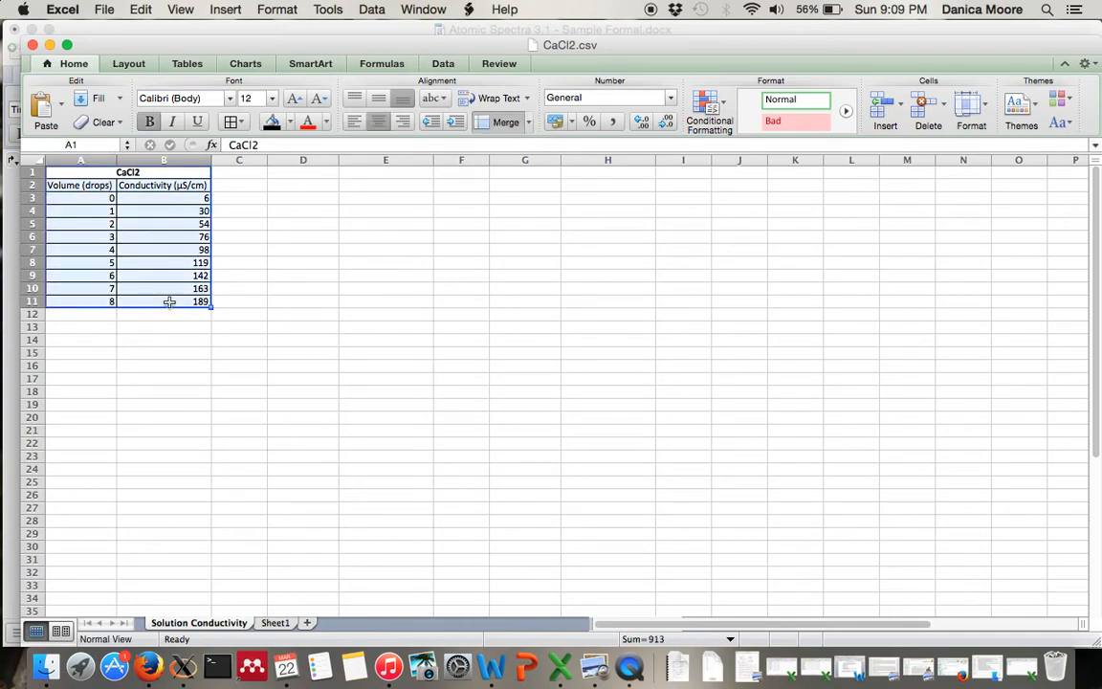
key(super+c)
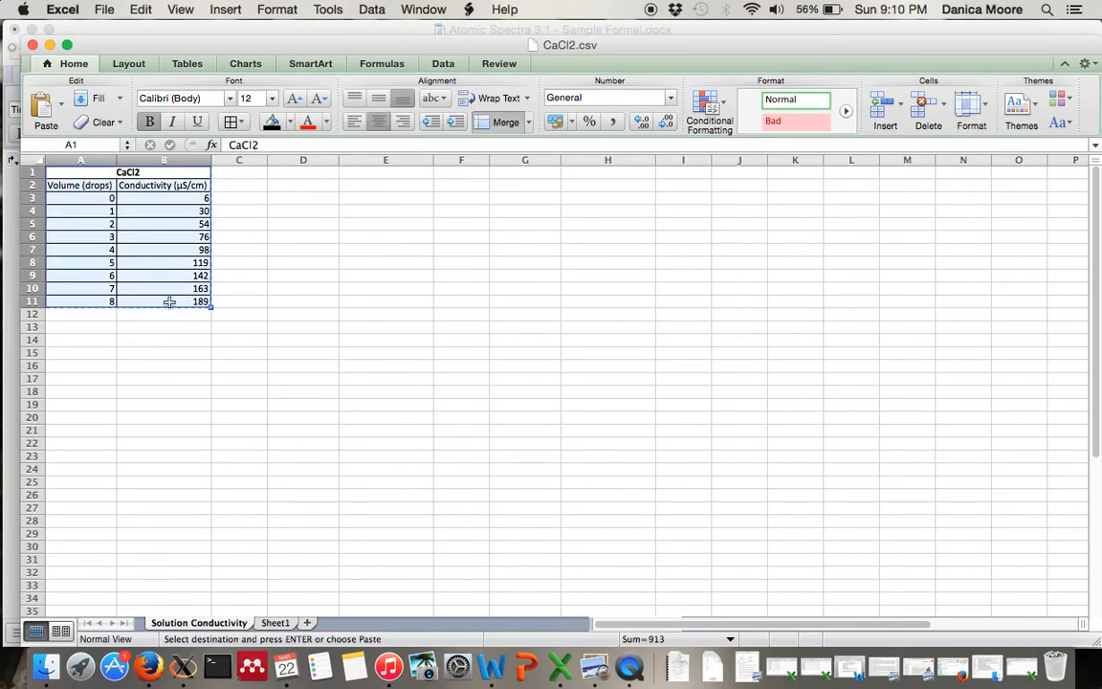
Paste the CaCl2 table at G1 on Sheet1 of the NaCl workbook and auto-fit columns G and H
click(50, 46)
click(536, 186)
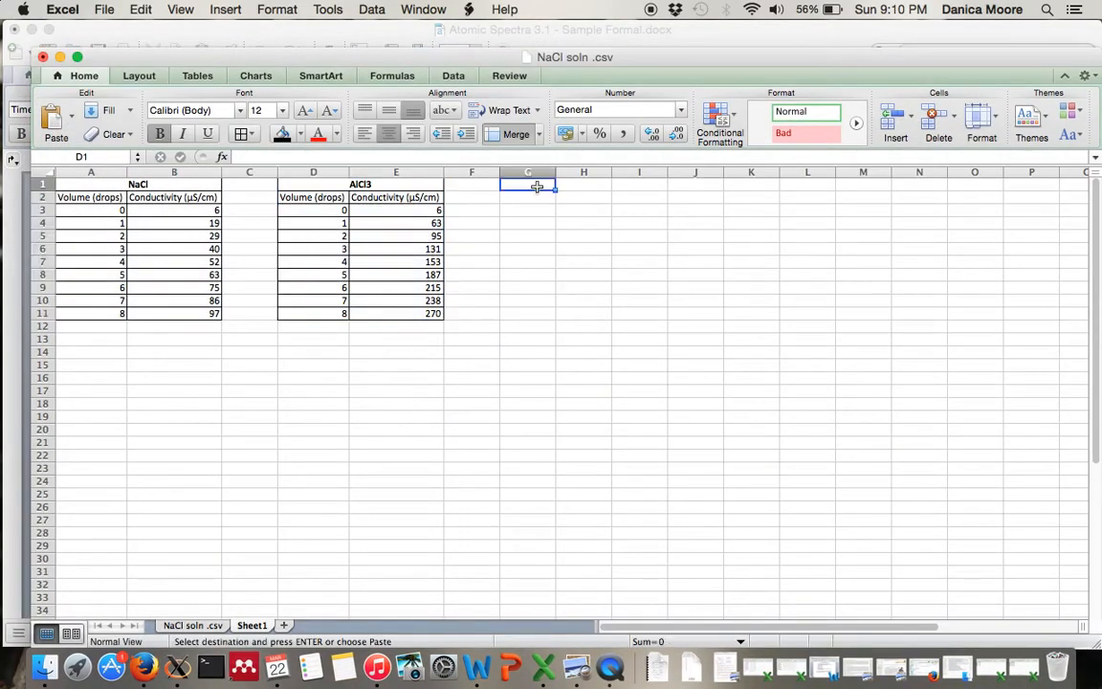
key(super+v)
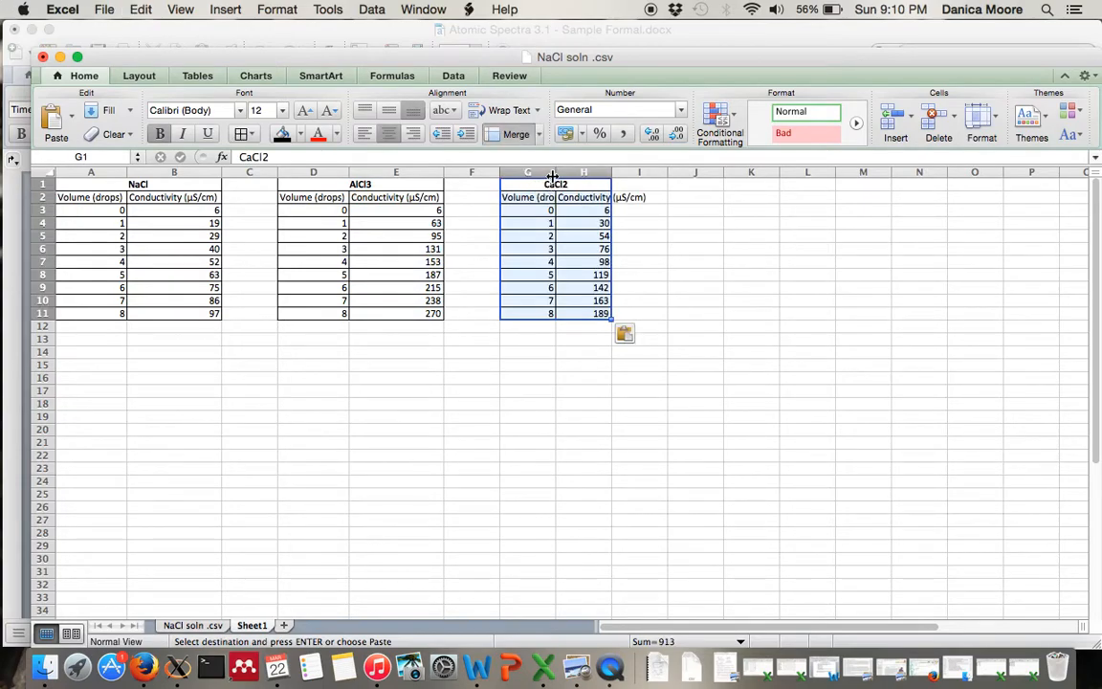
double_click(556, 172)
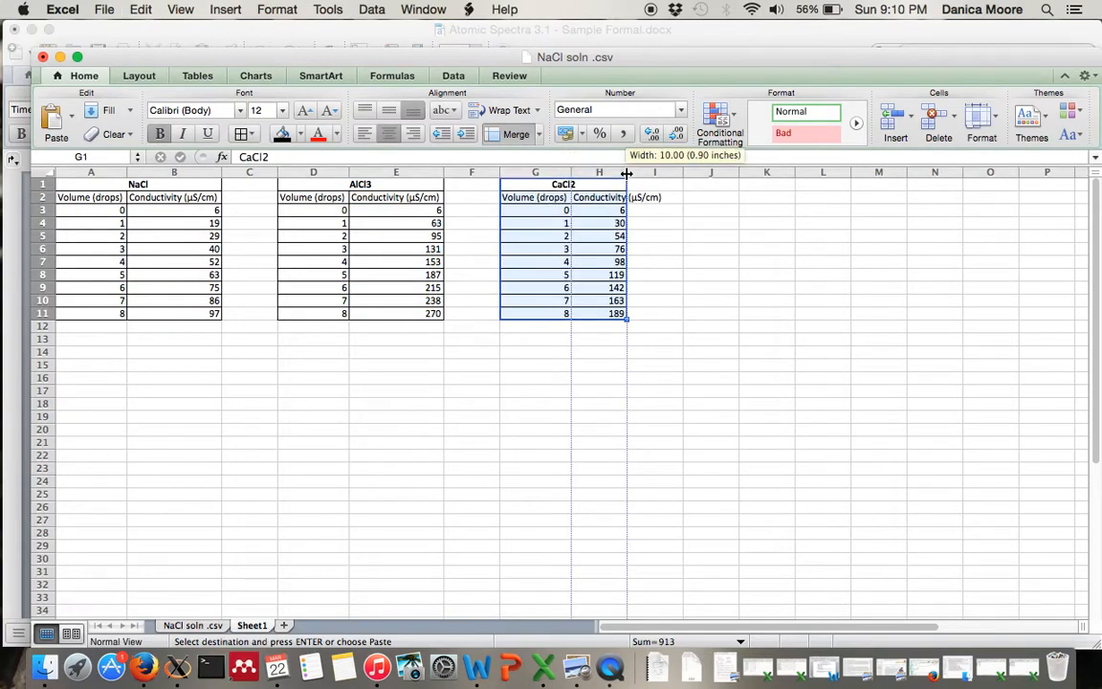
double_click(628, 172)
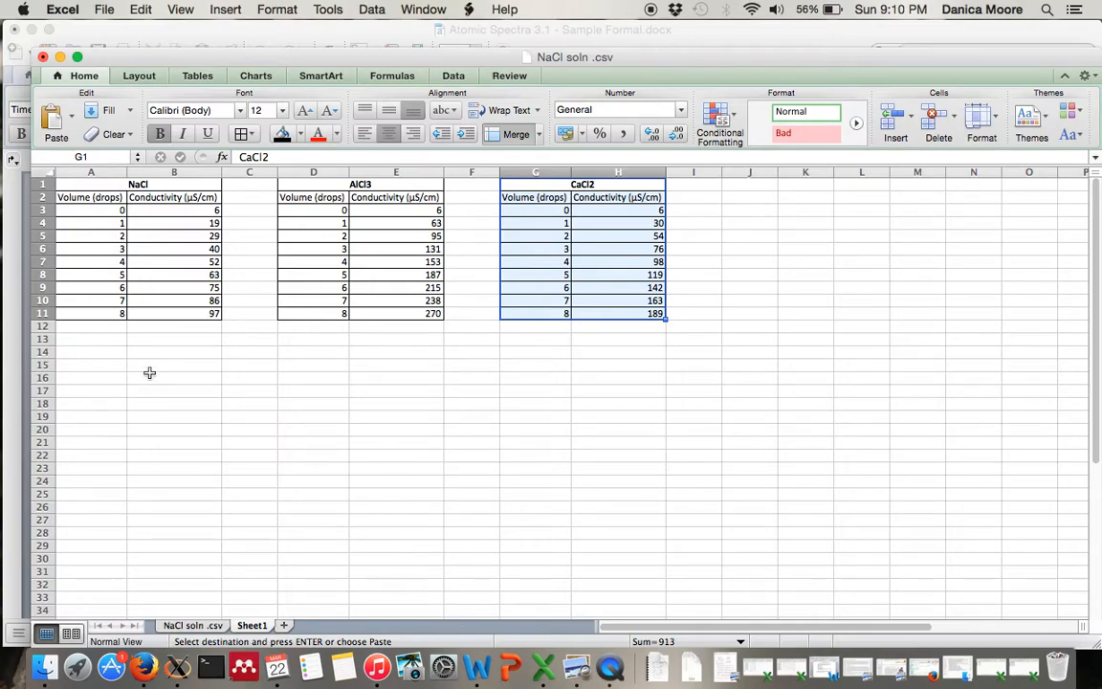
Rename Sheet1 as Solution Conductivity
click(246, 626)
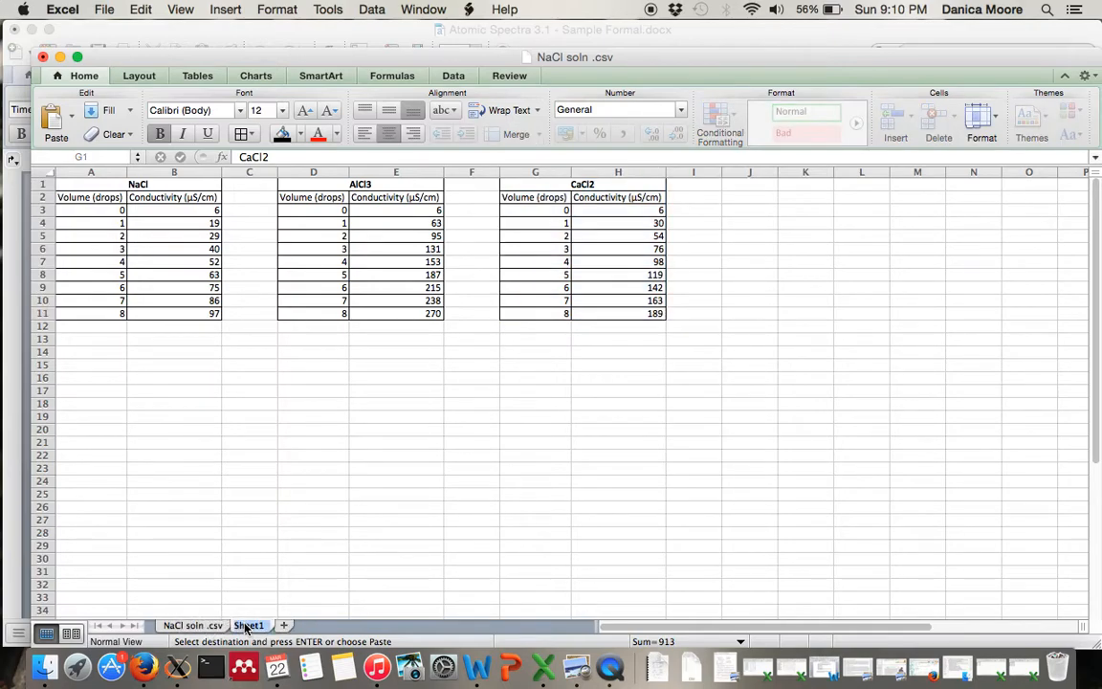
text(Solution)
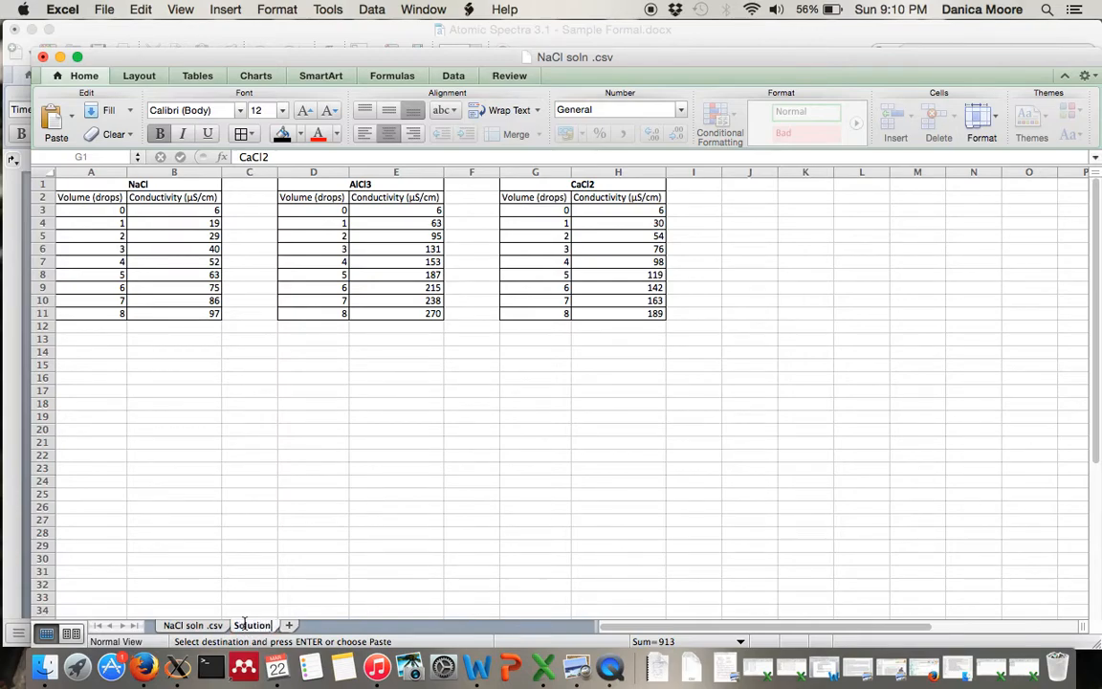
text( Conduc)
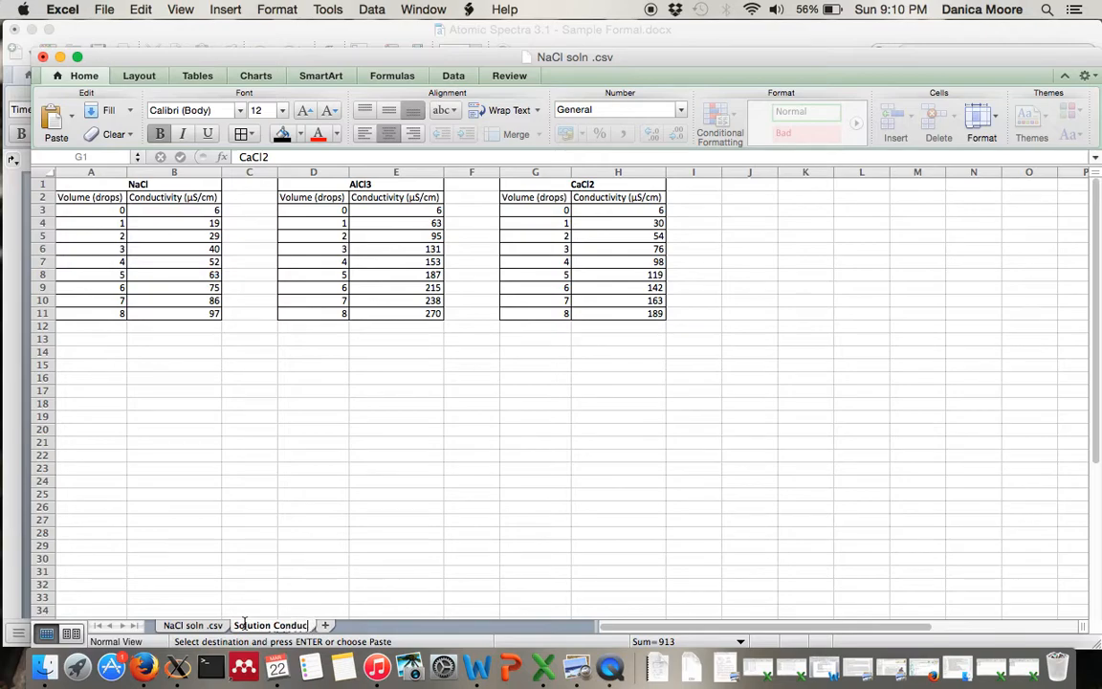
text(tivity)
key(Return)
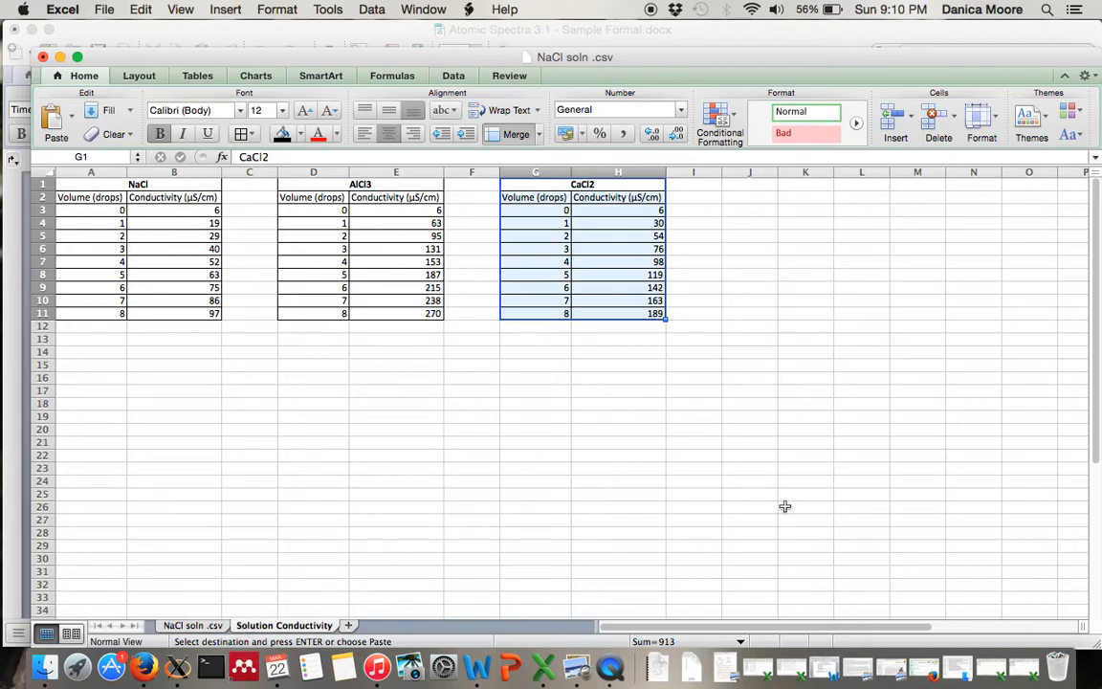
click(248, 415)
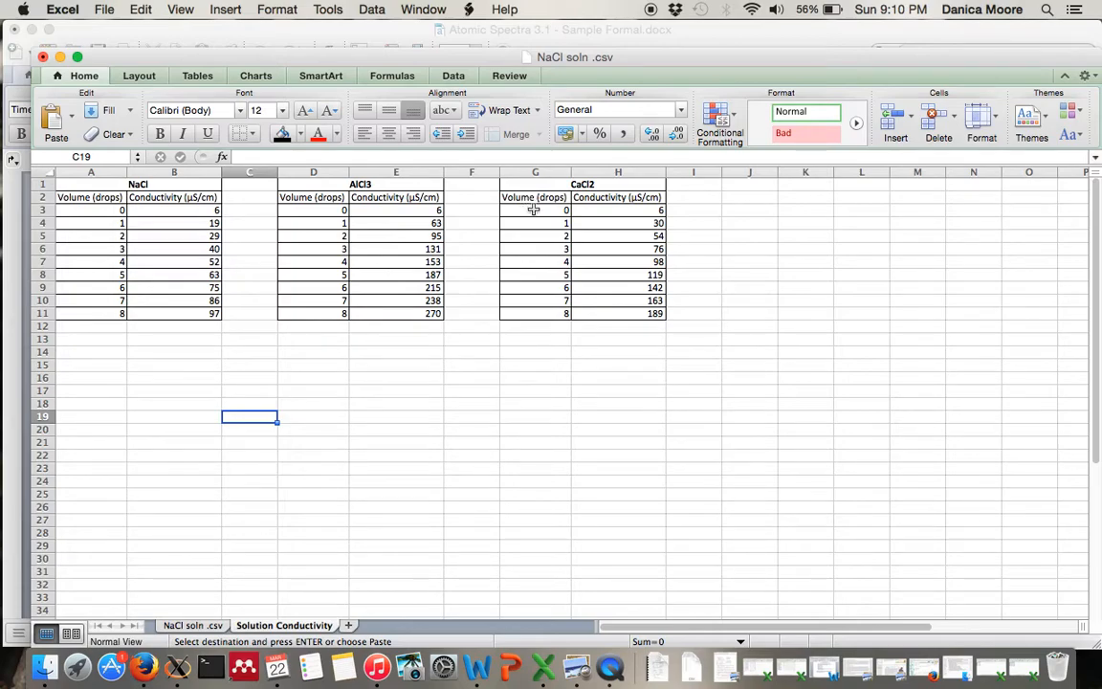
Insert a Marked Scatter chart from the CaCl2 data range G3:H11
drag(534, 210, 591, 313)
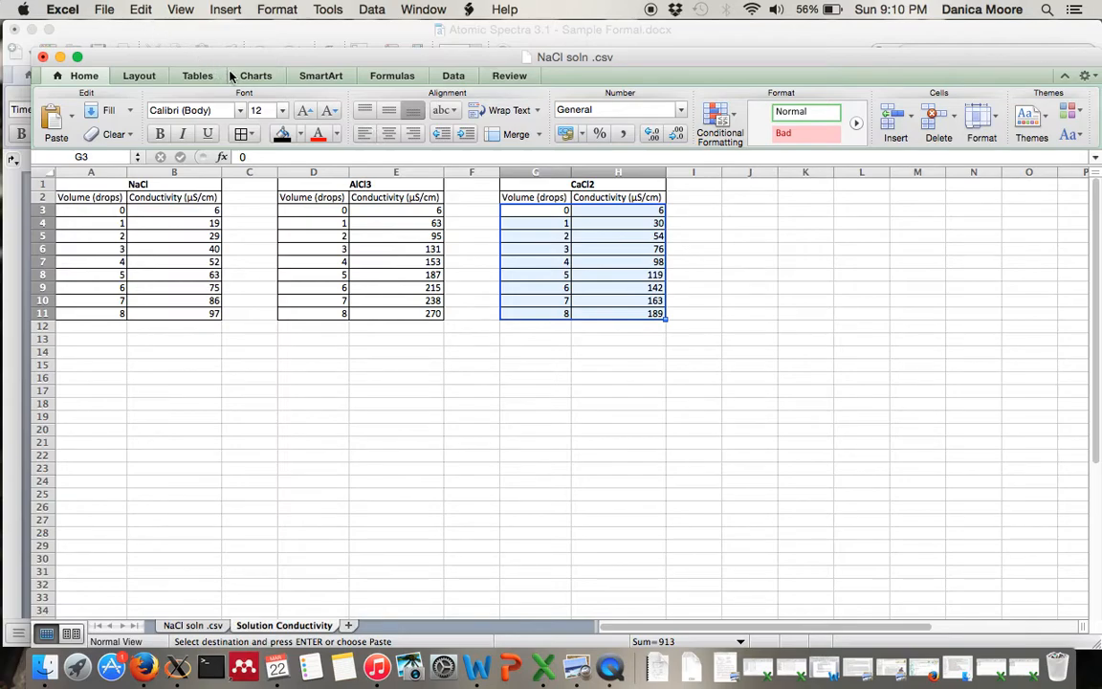
click(256, 75)
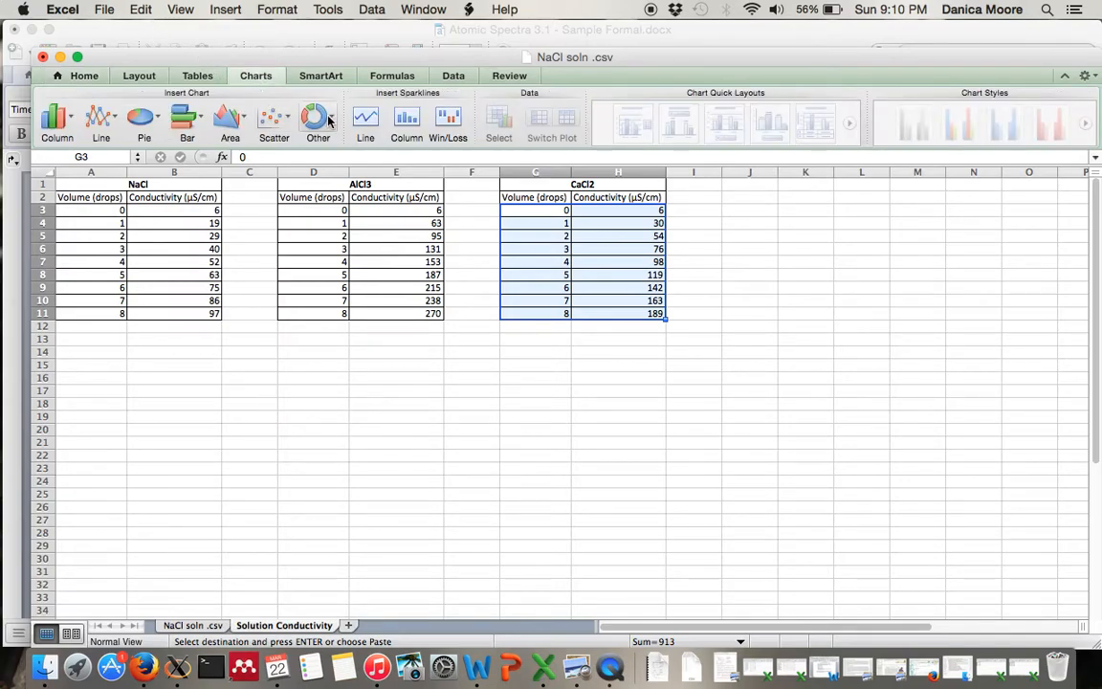
click(275, 122)
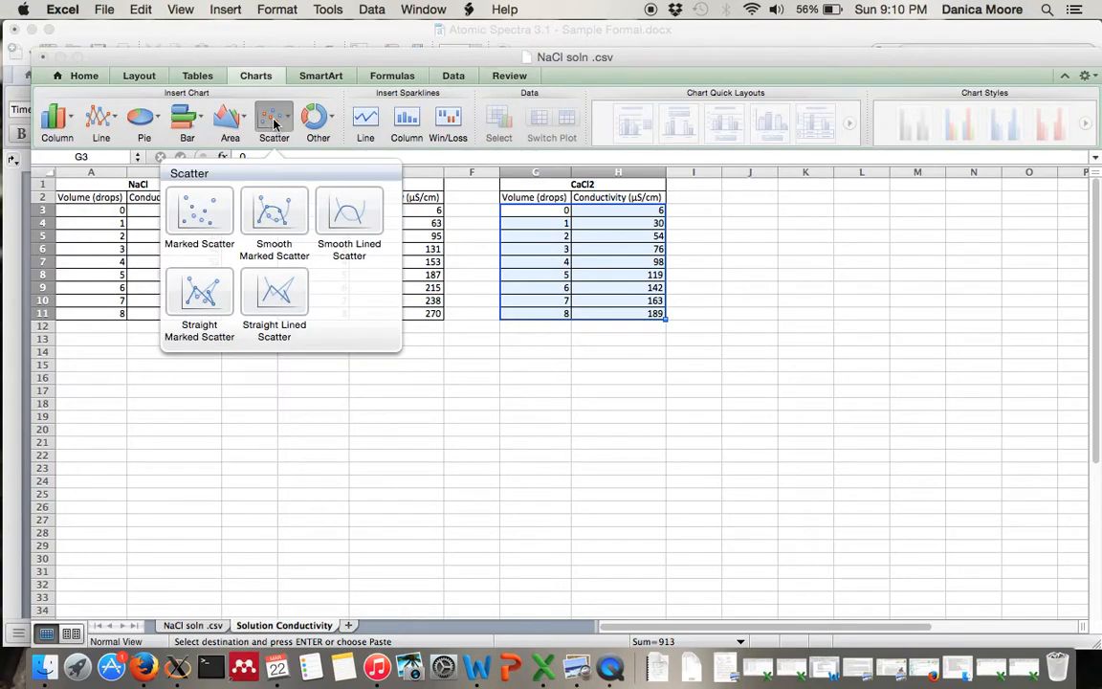
click(172, 210)
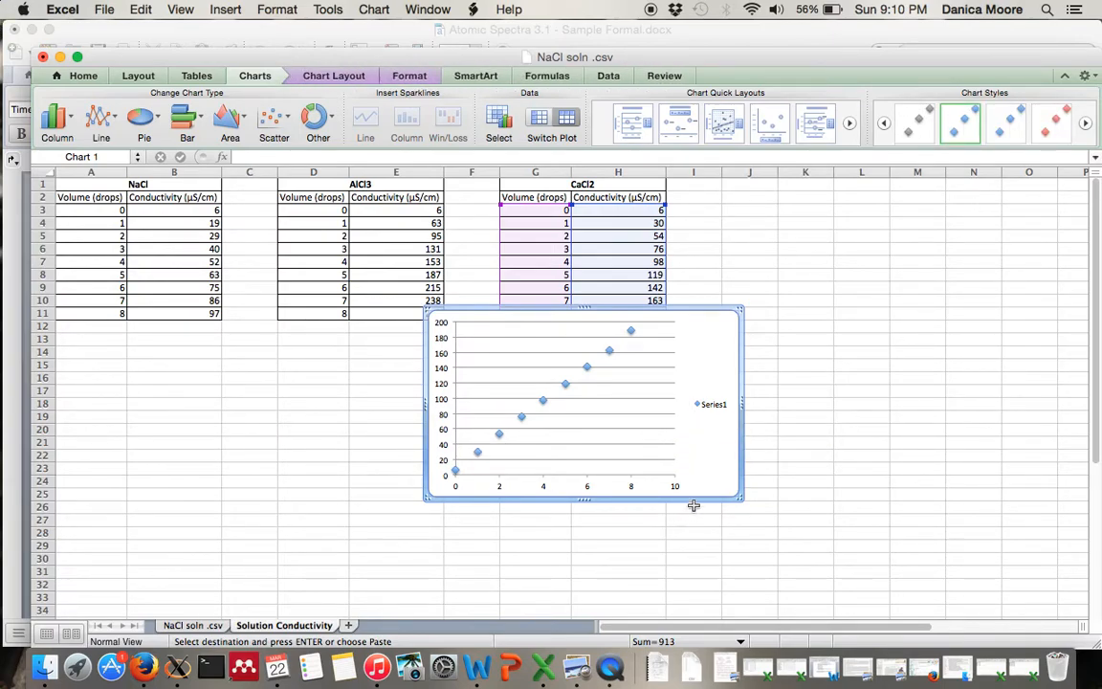
right_click(697, 470)
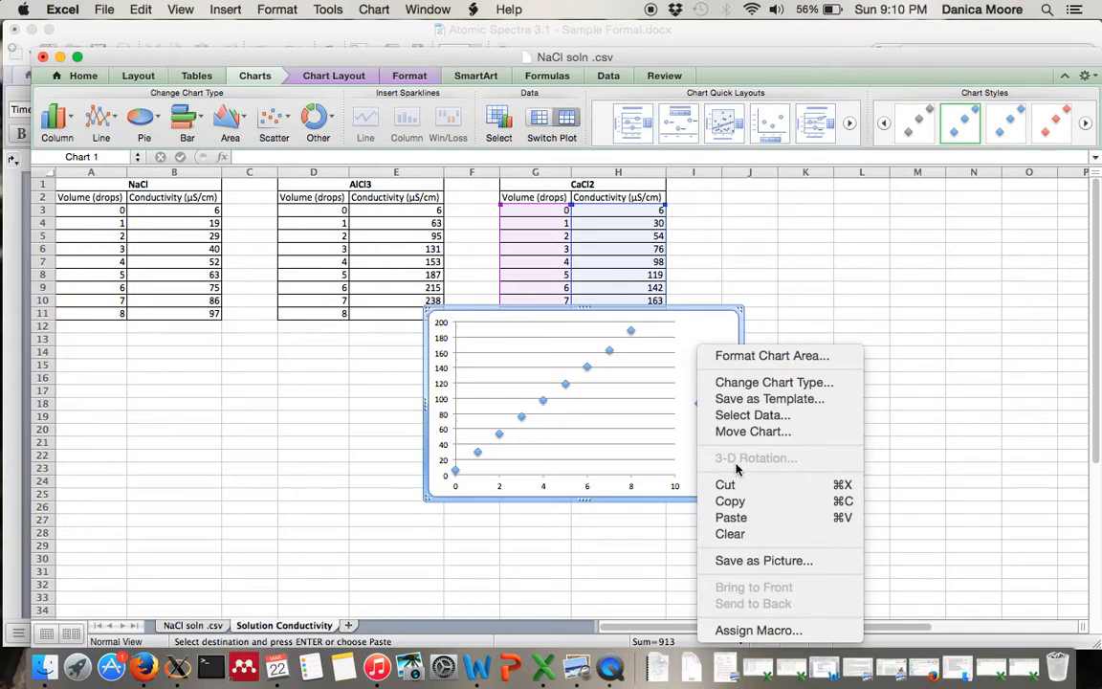
click(701, 328)
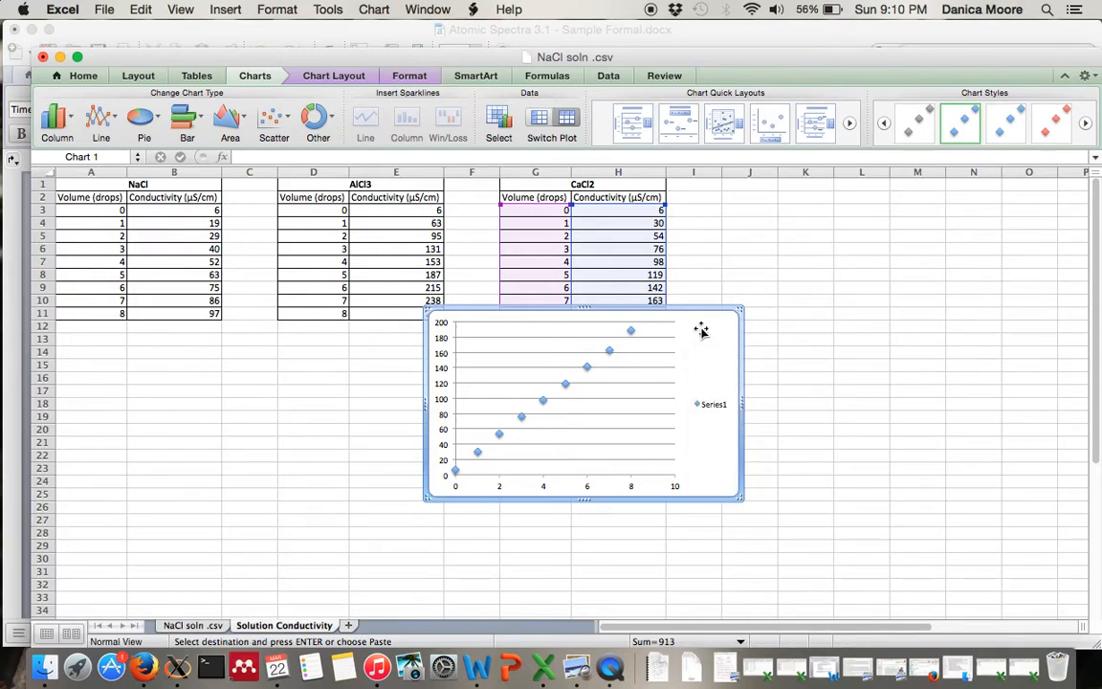
click(620, 419)
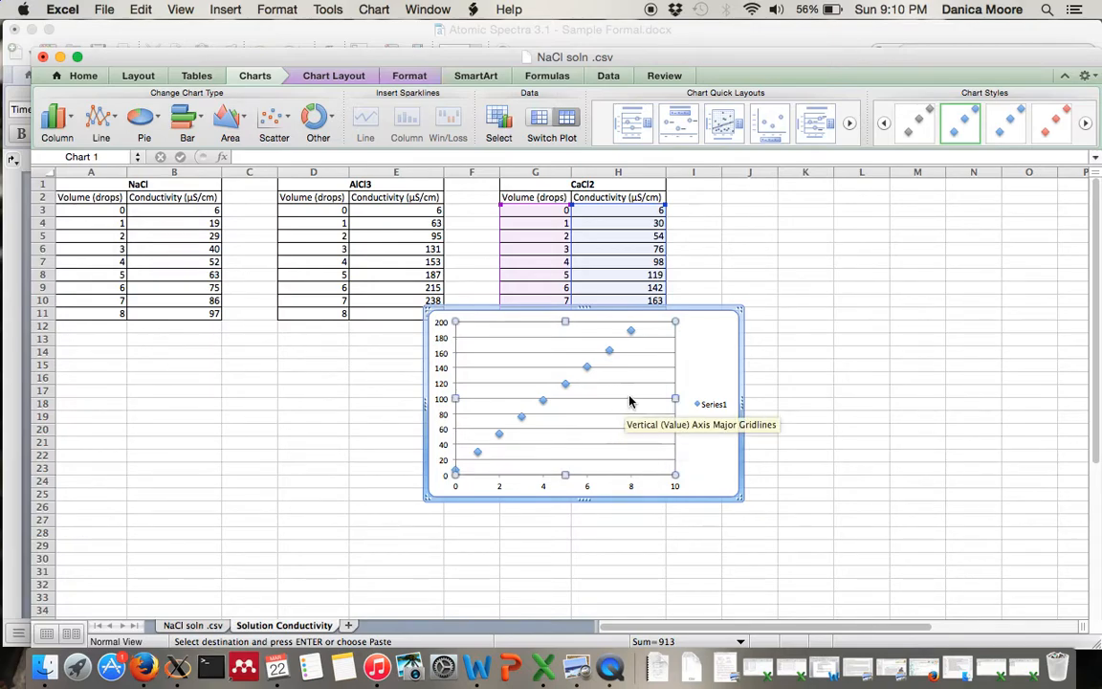
Name the chart's existing data series CaCl2 in its data source settings
right_click(631, 398)
click(669, 461)
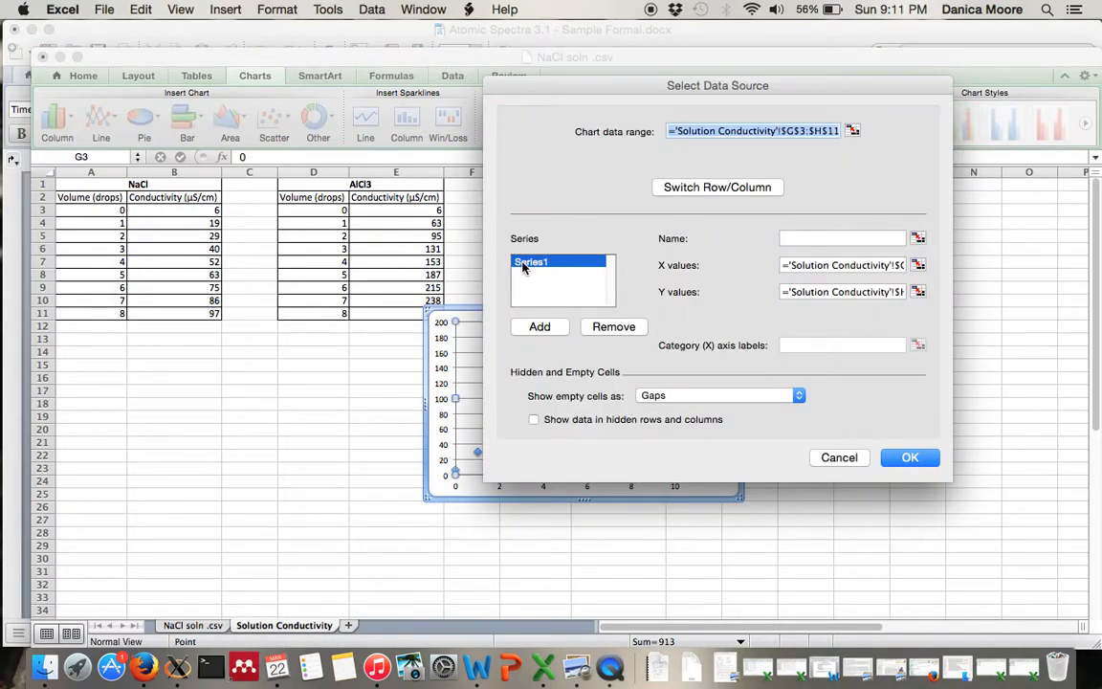
click(807, 239)
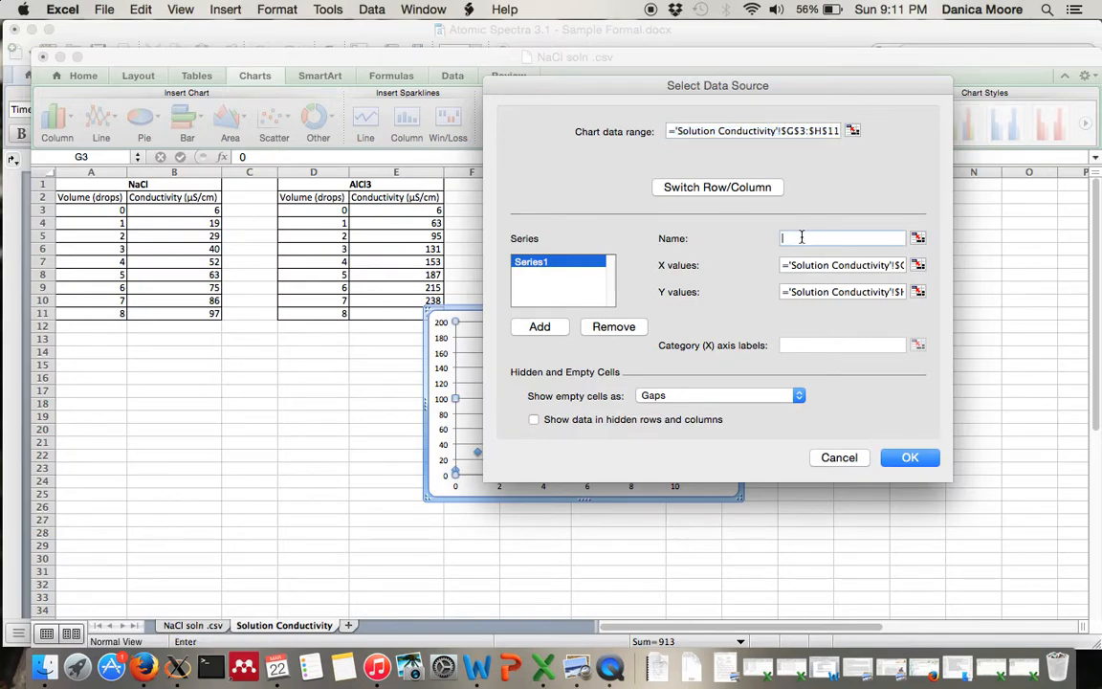
text(CaCl2)
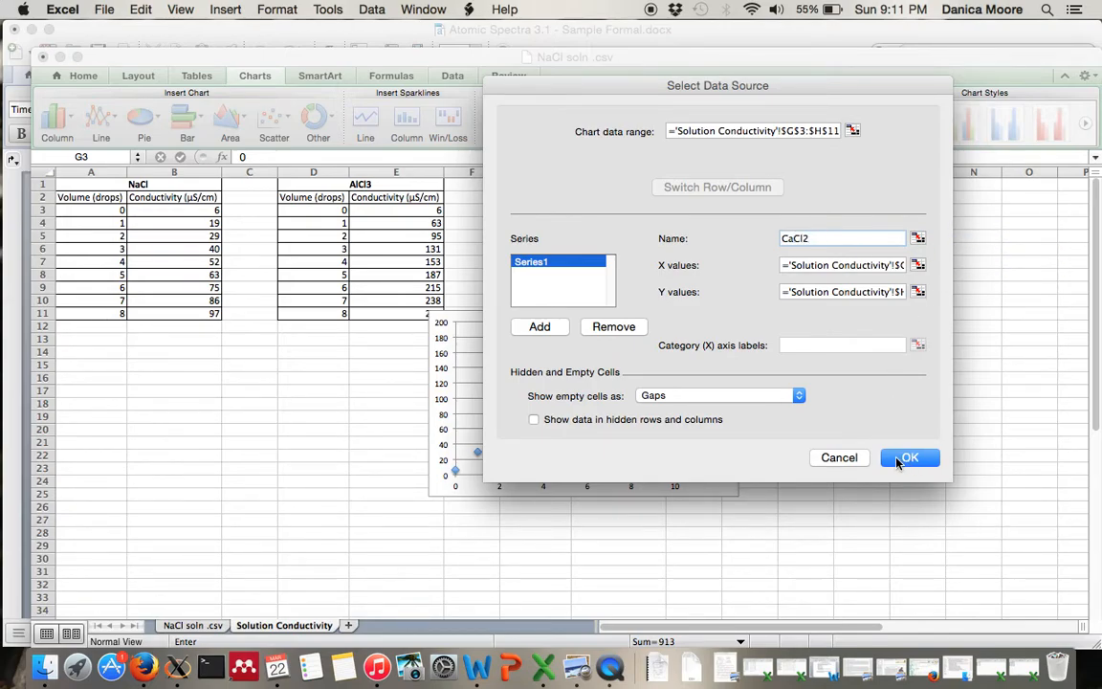
Add a series named AlCl3 to the chart with X values D3:D11 and Y values E3:E11
click(539, 327)
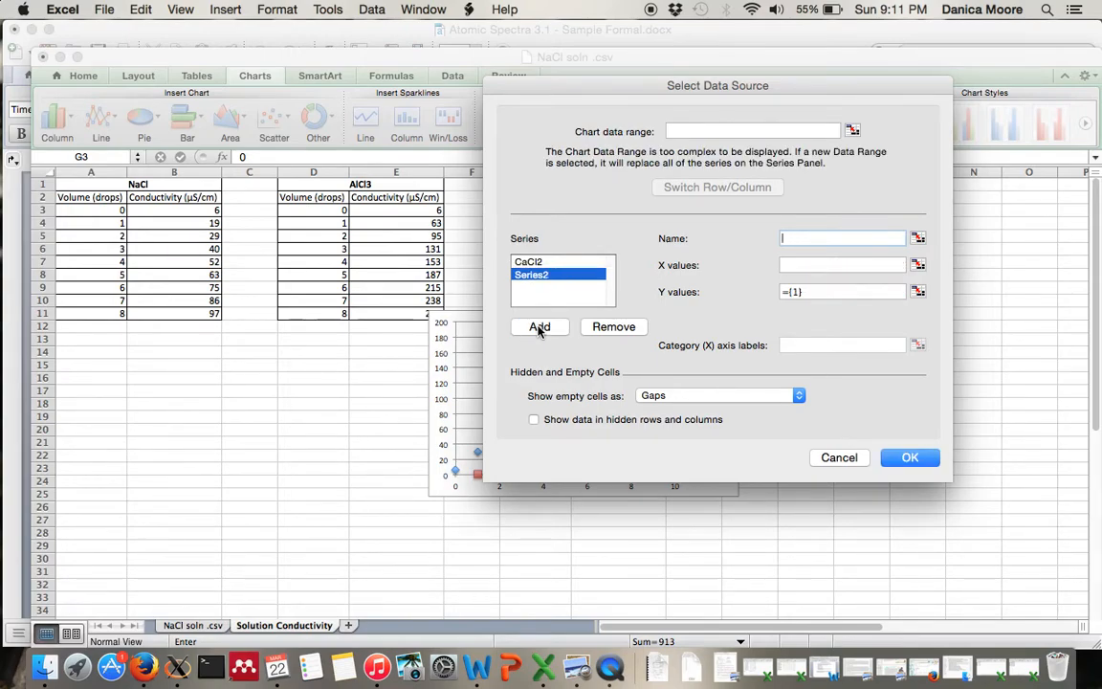
text(AlCl3)
click(919, 268)
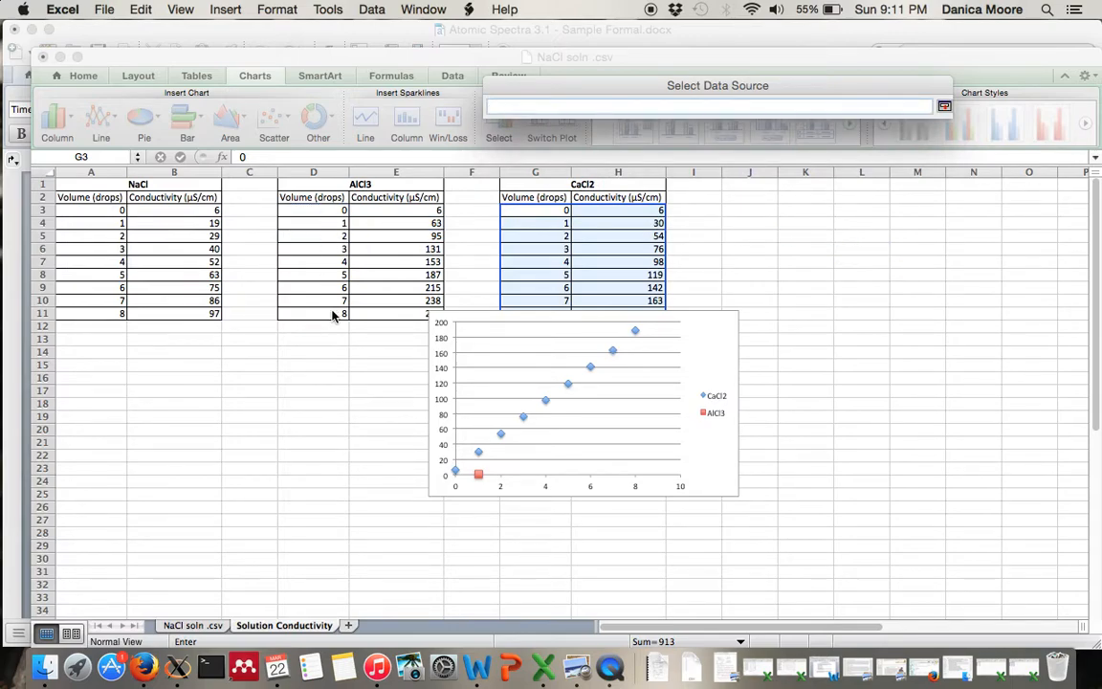
drag(327, 210, 338, 313)
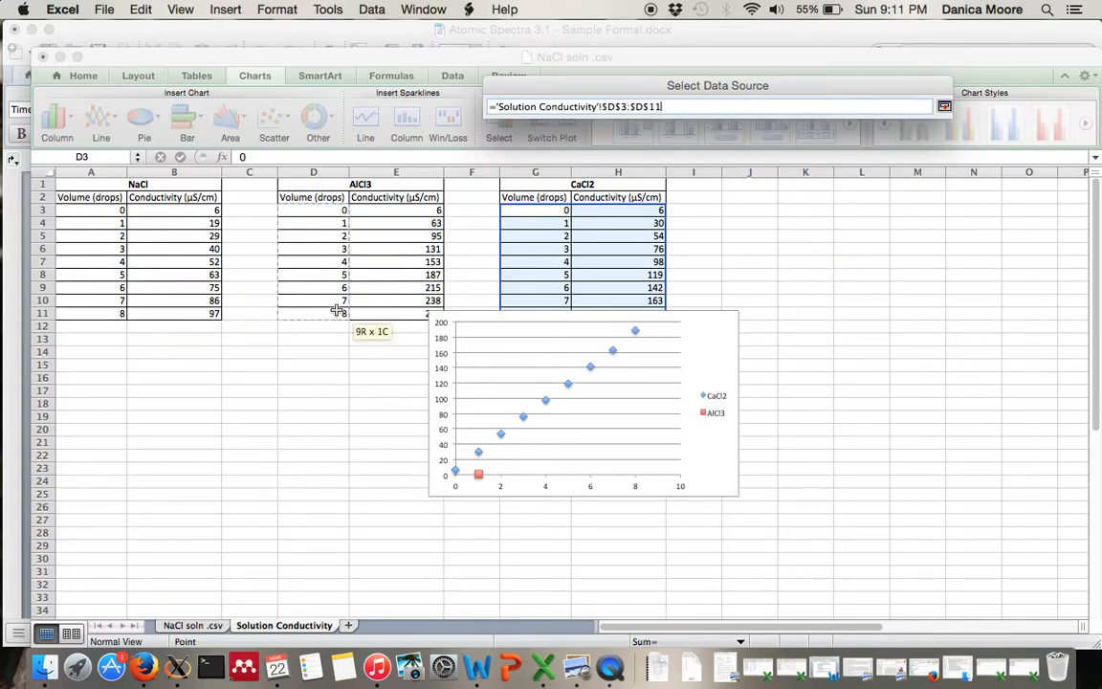
key(Return)
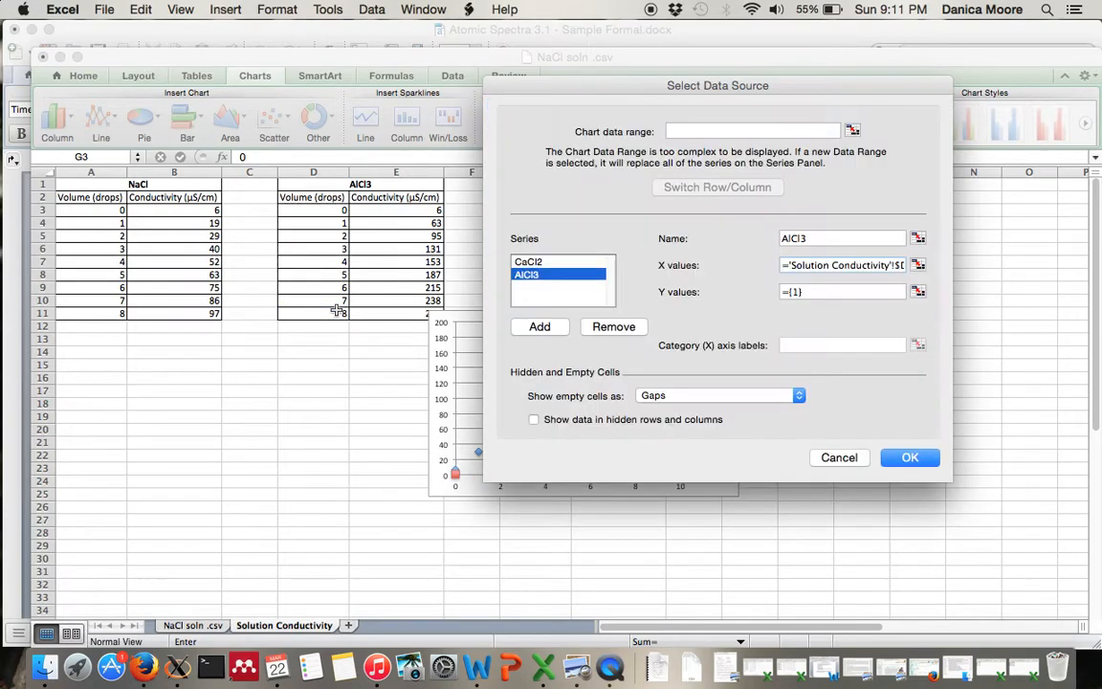
click(918, 291)
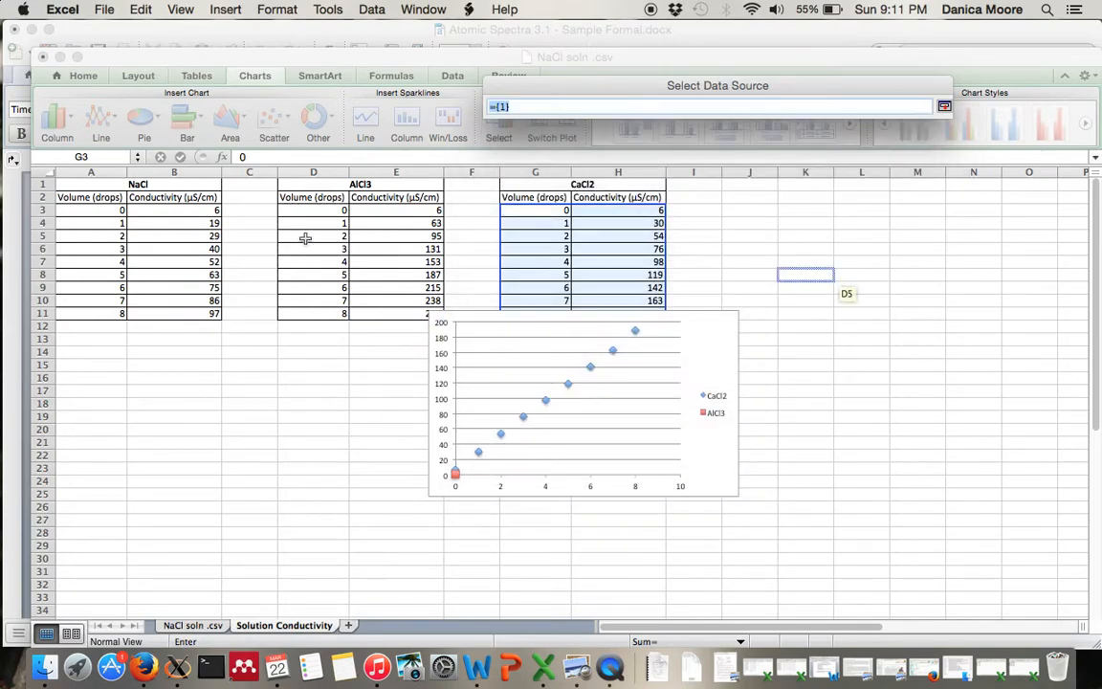
drag(398, 212, 402, 312)
Add a series named NaCl with X values A3:A11 and Y values B3:B11, and apply the data source changes
click(542, 326)
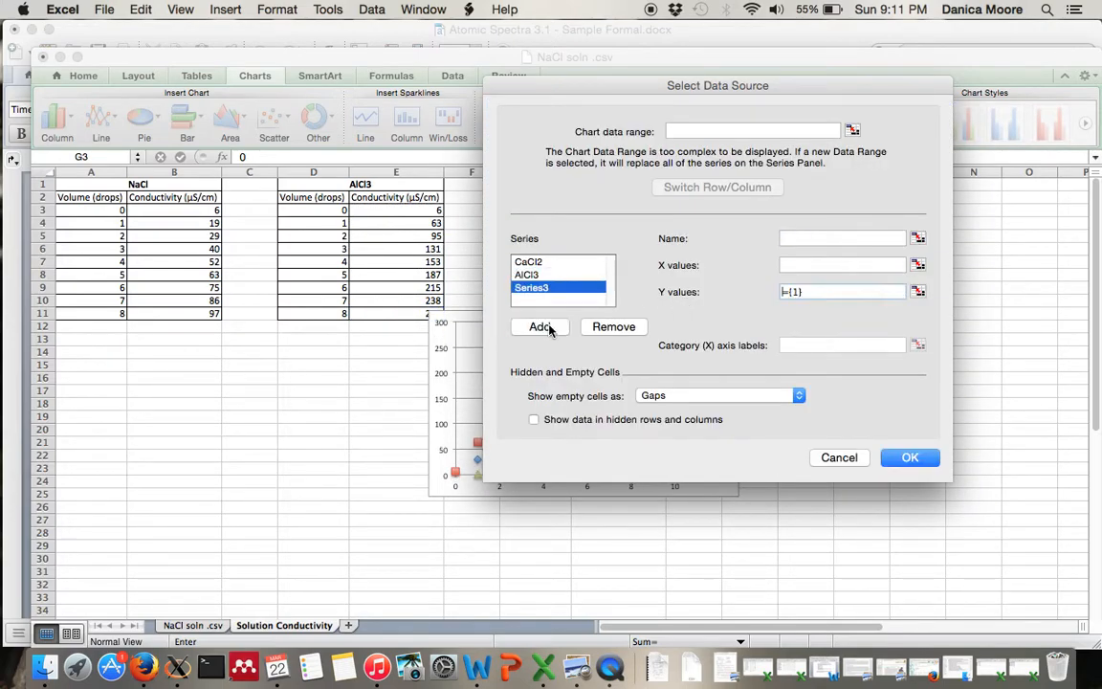
click(804, 237)
text(NaCl)
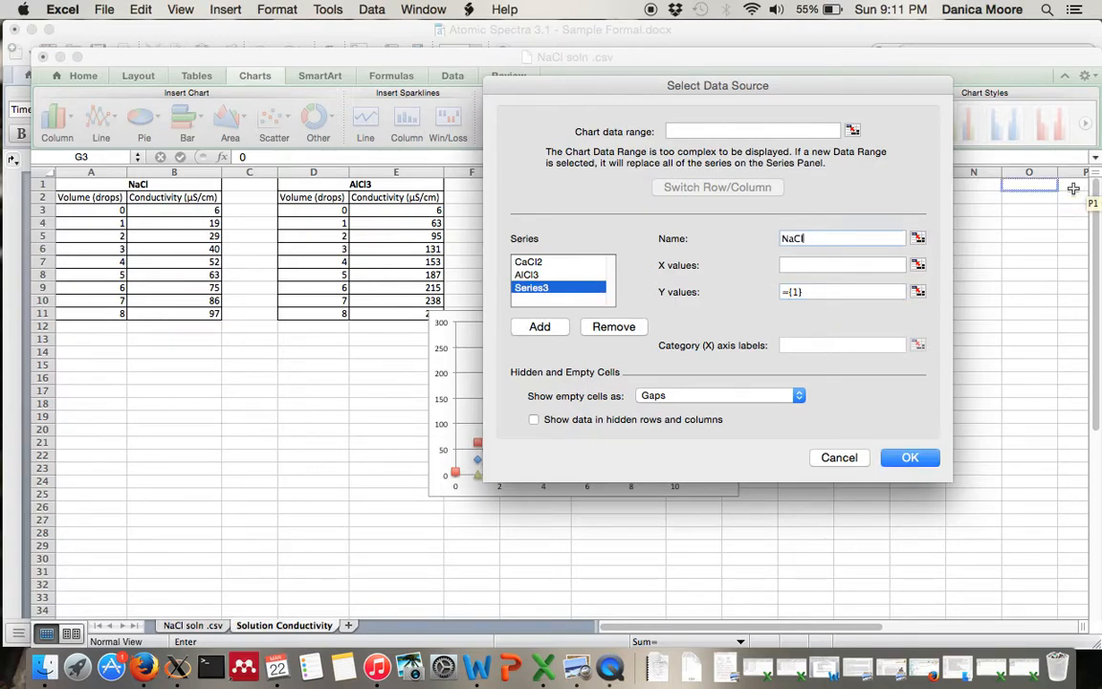
click(917, 264)
drag(99, 209, 111, 314)
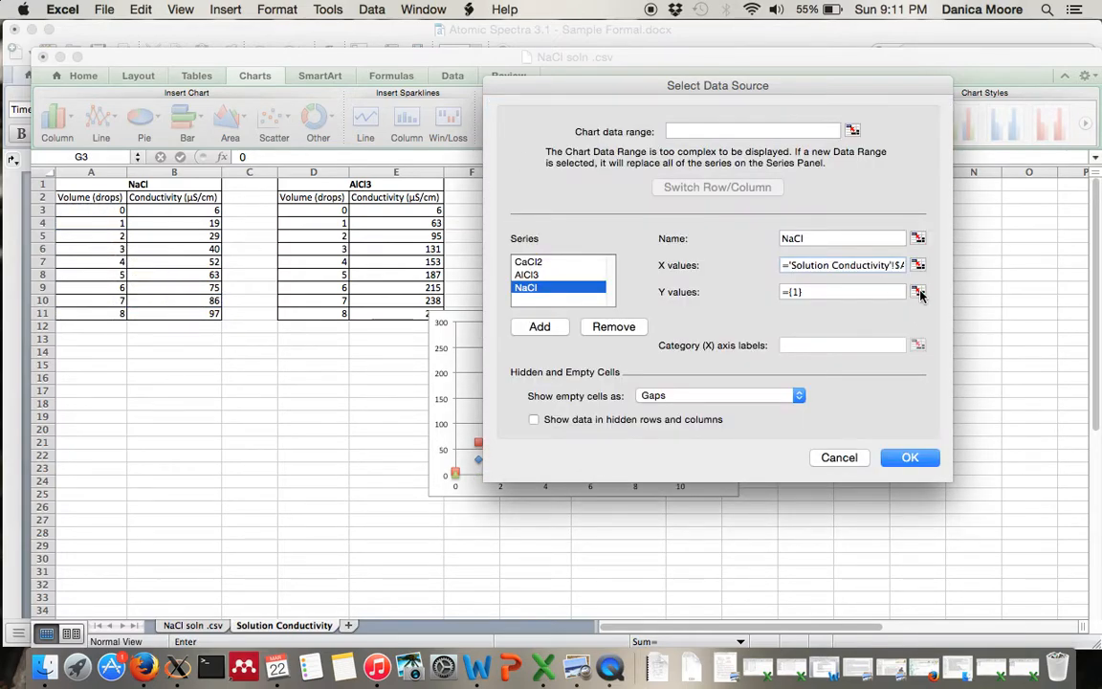
click(917, 291)
drag(171, 210, 172, 311)
key(Return)
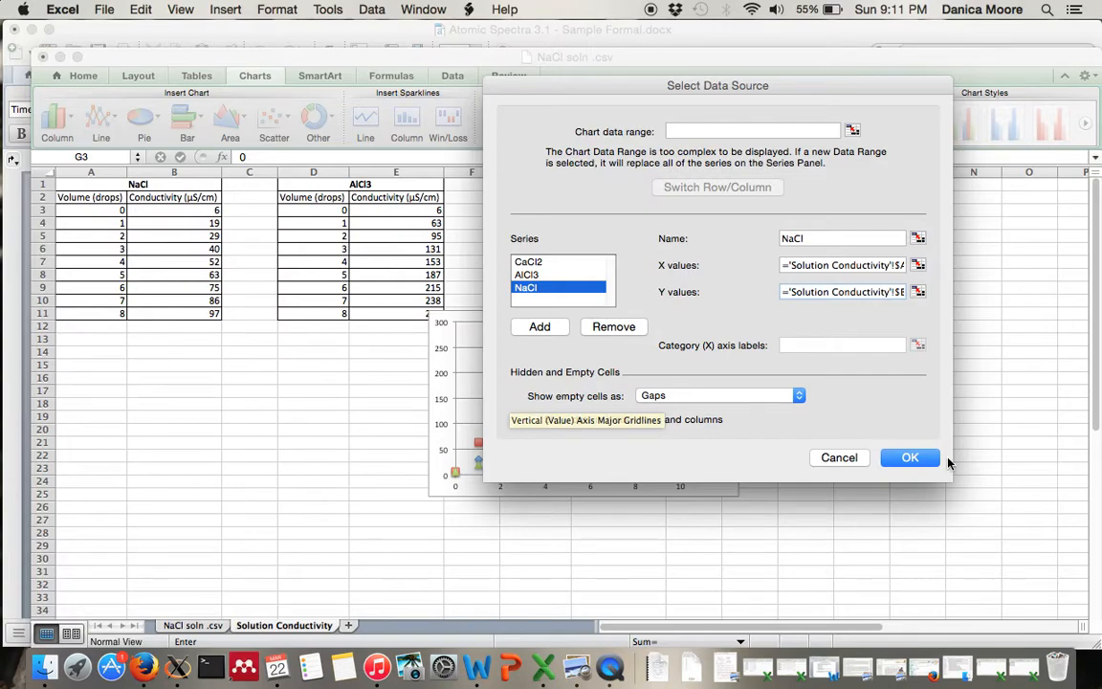
click(909, 458)
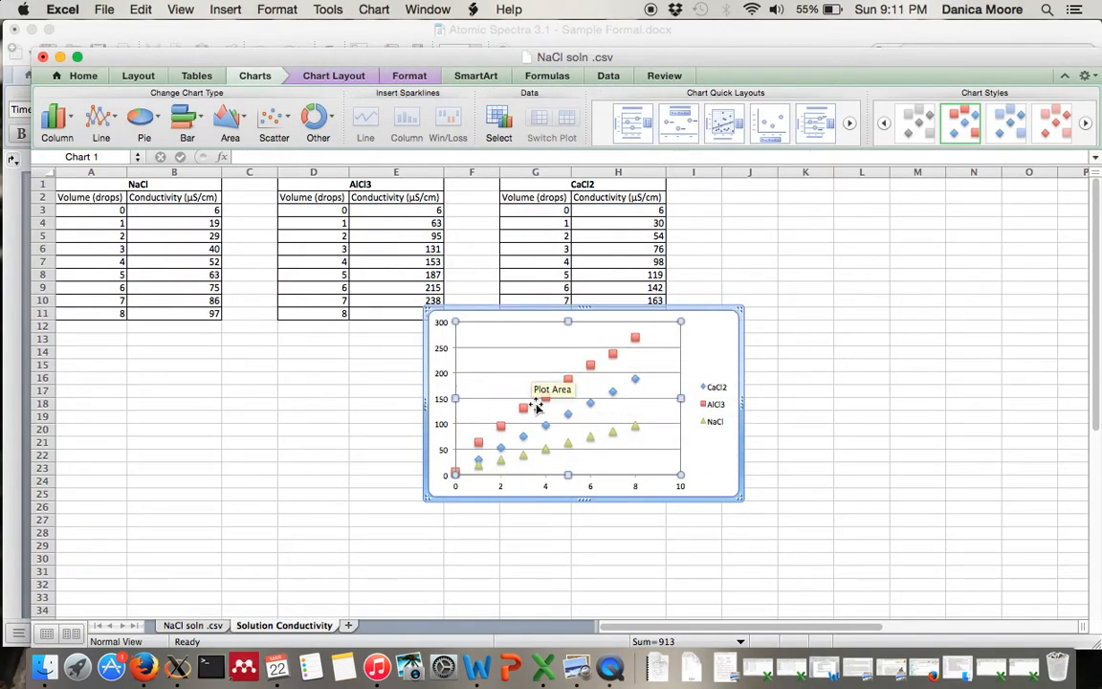
Move the scatter chart to a new sheet named "Cond as funct of volume"
right_click(722, 348)
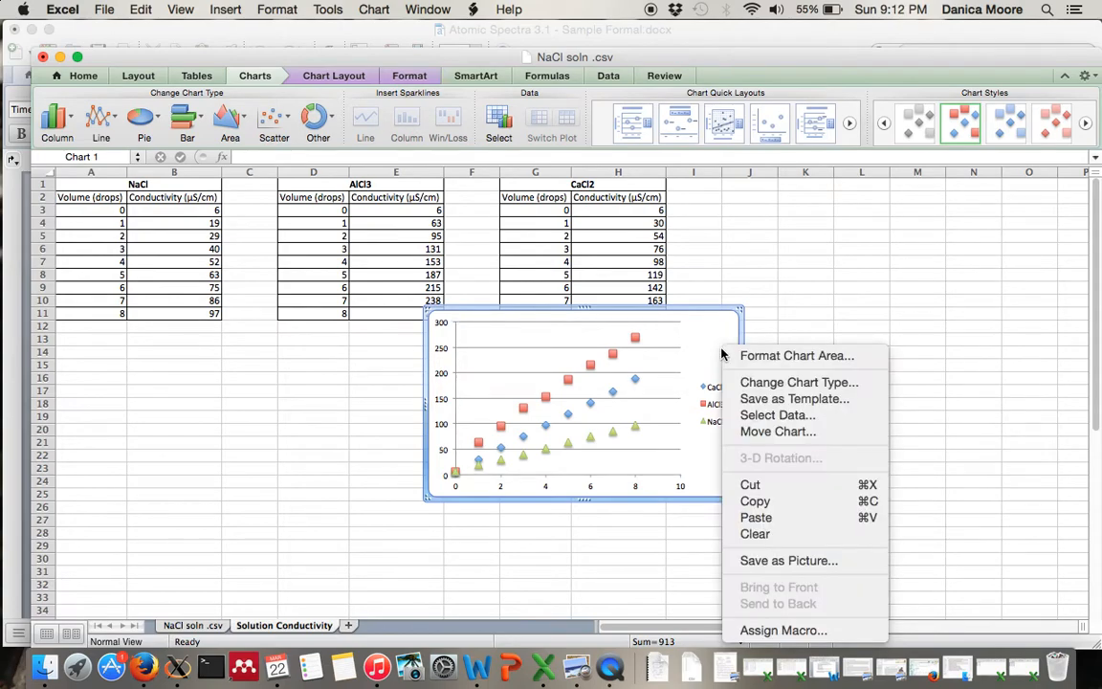
click(768, 433)
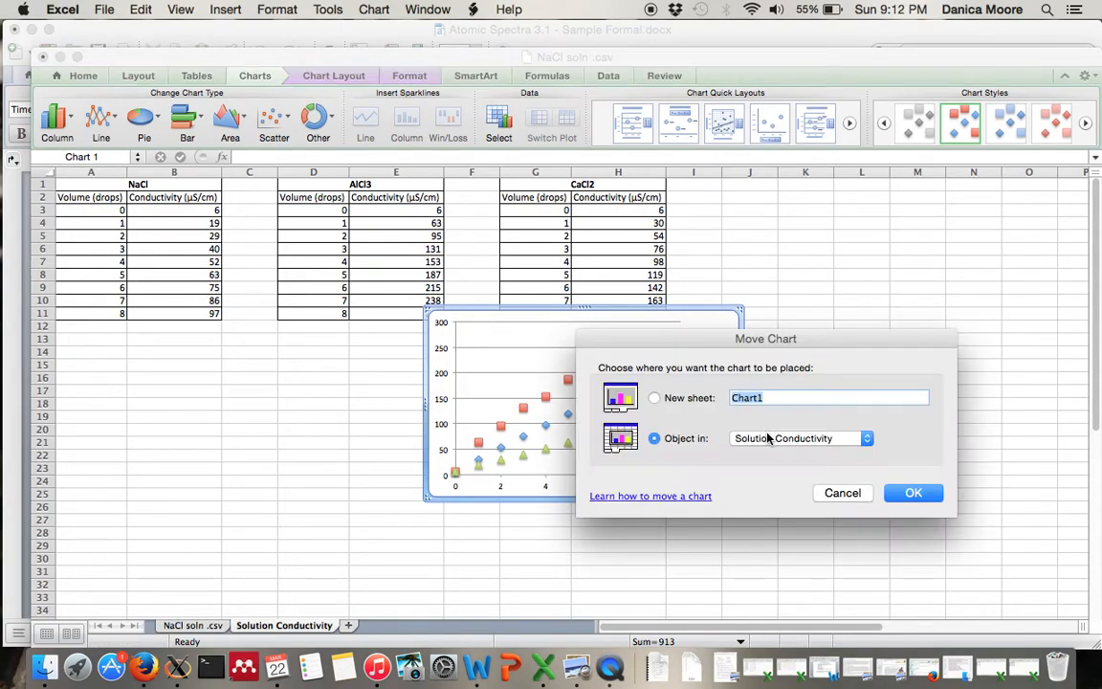
click(654, 398)
text(C)
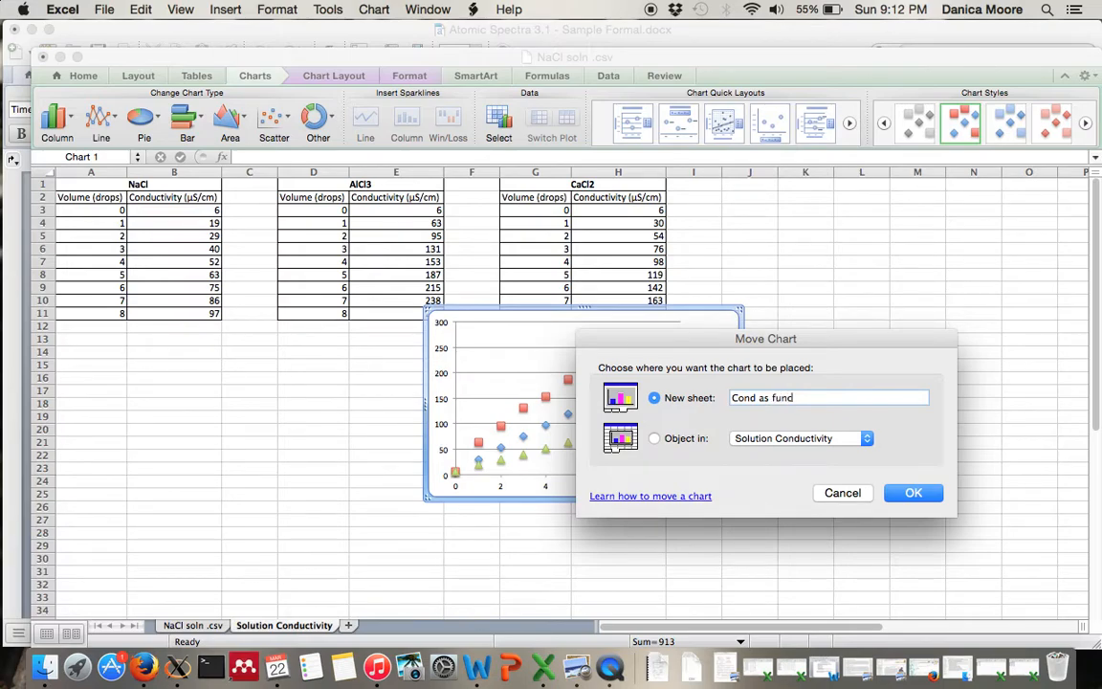
text(ond as funct of volume)
click(914, 493)
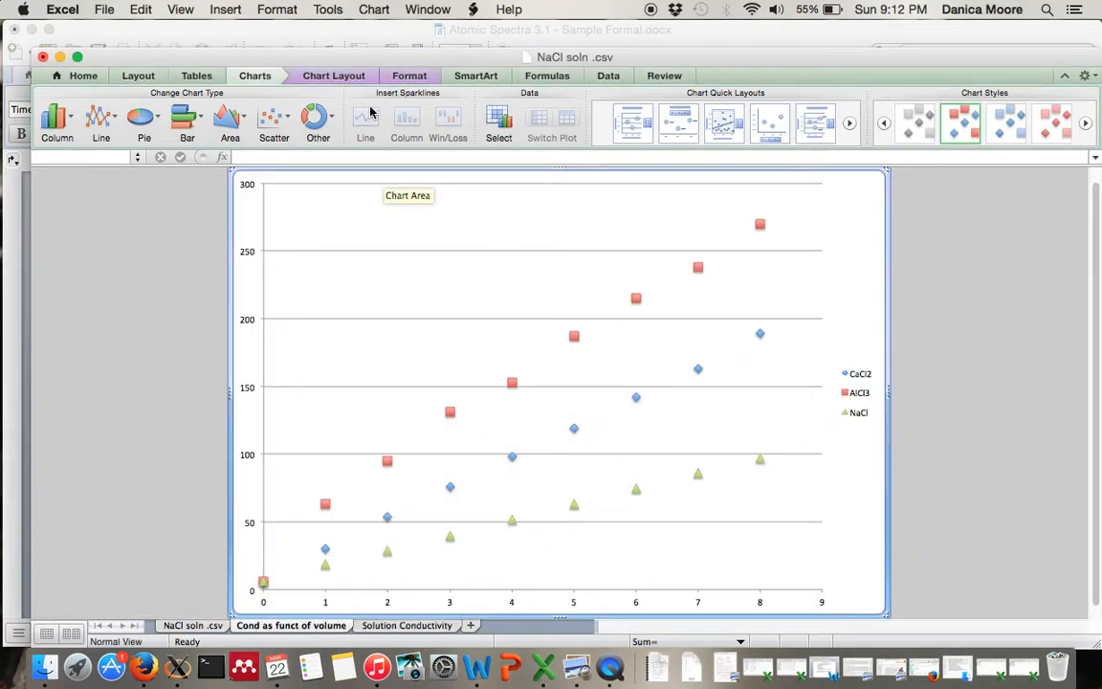
Add a title above the chart and enter "Conductivity" as its text
click(335, 76)
click(199, 122)
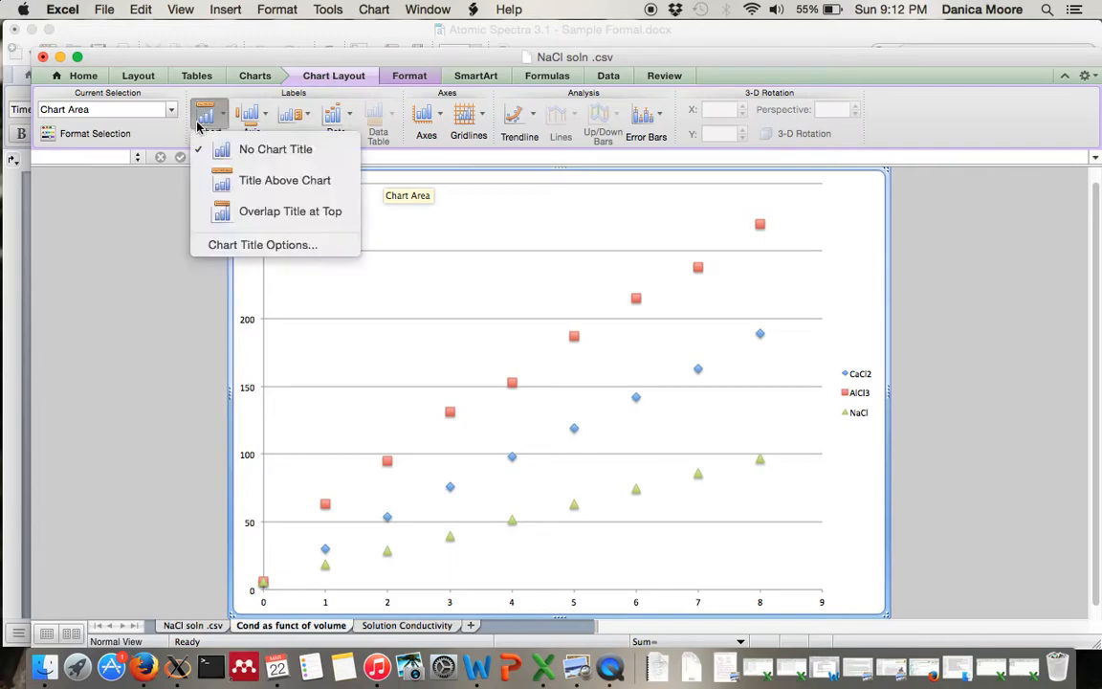
click(285, 181)
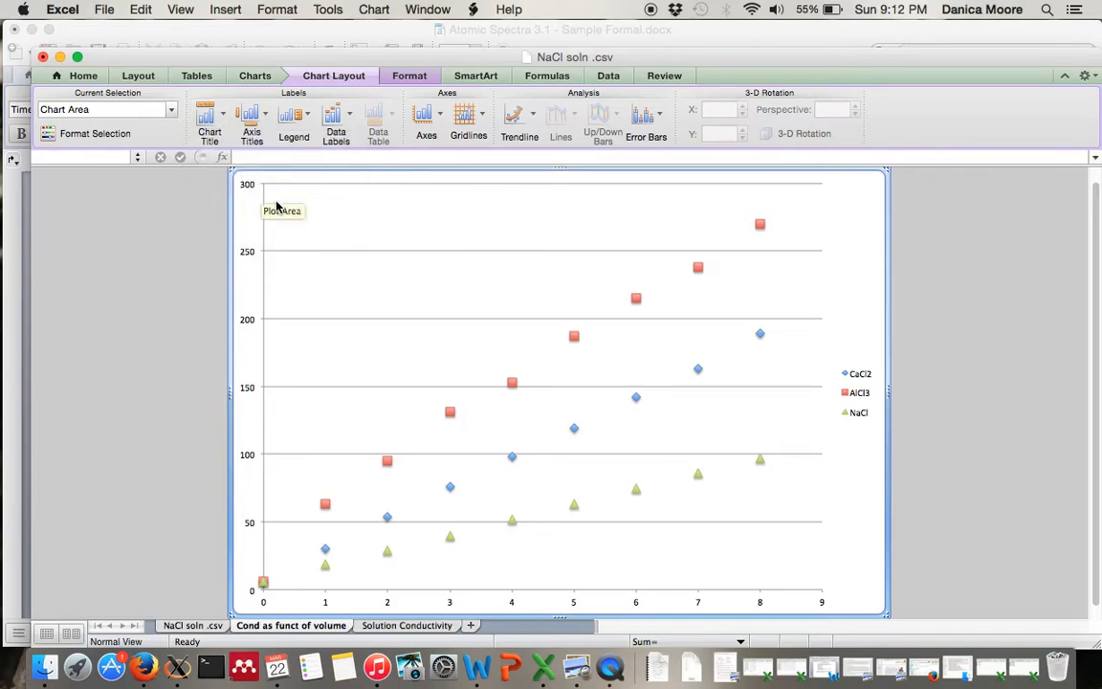
text(C)
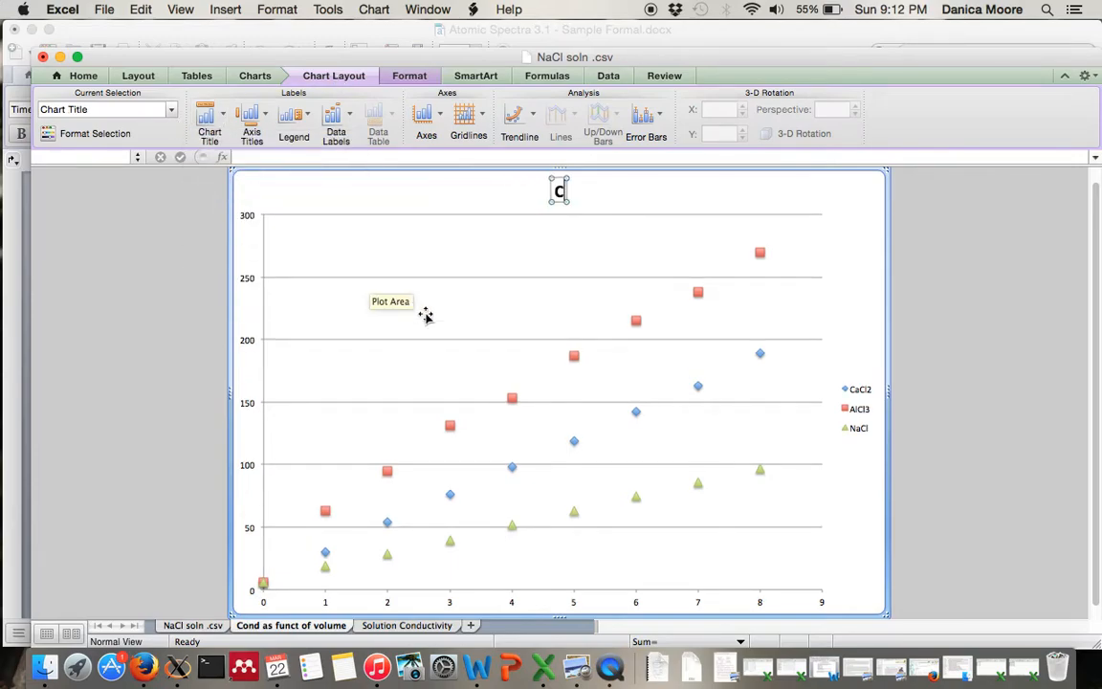
text(onductivity)
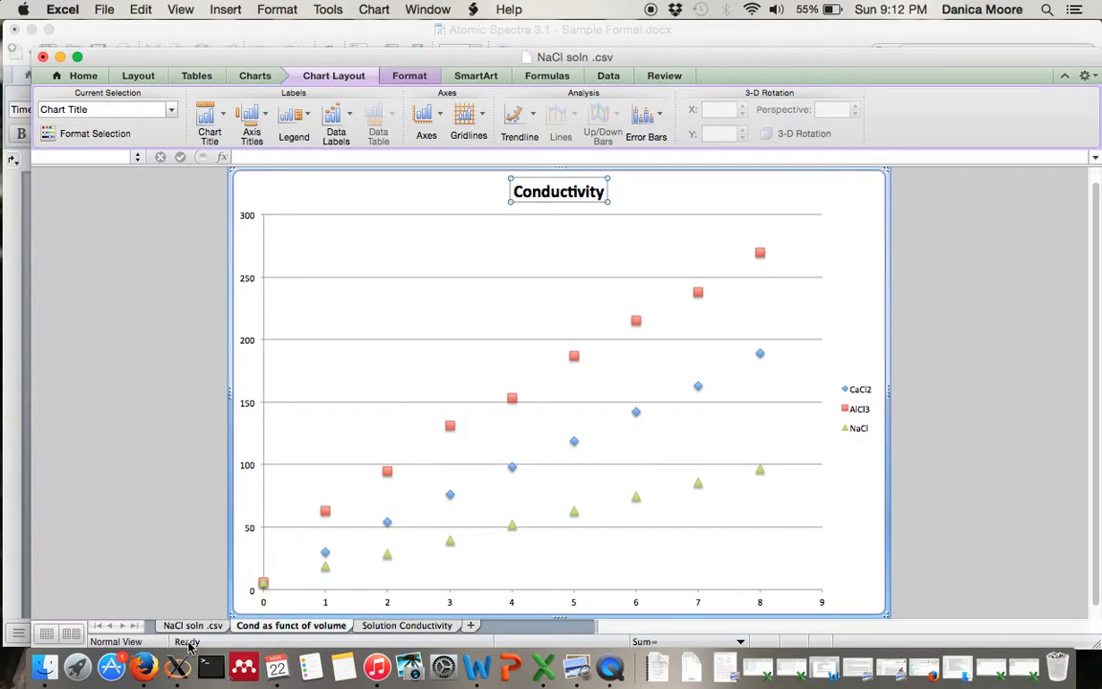
Copy the unit (μS/cm) from header cell B2 on the Solution Conductivity sheet and append it to the chart title
click(387, 628)
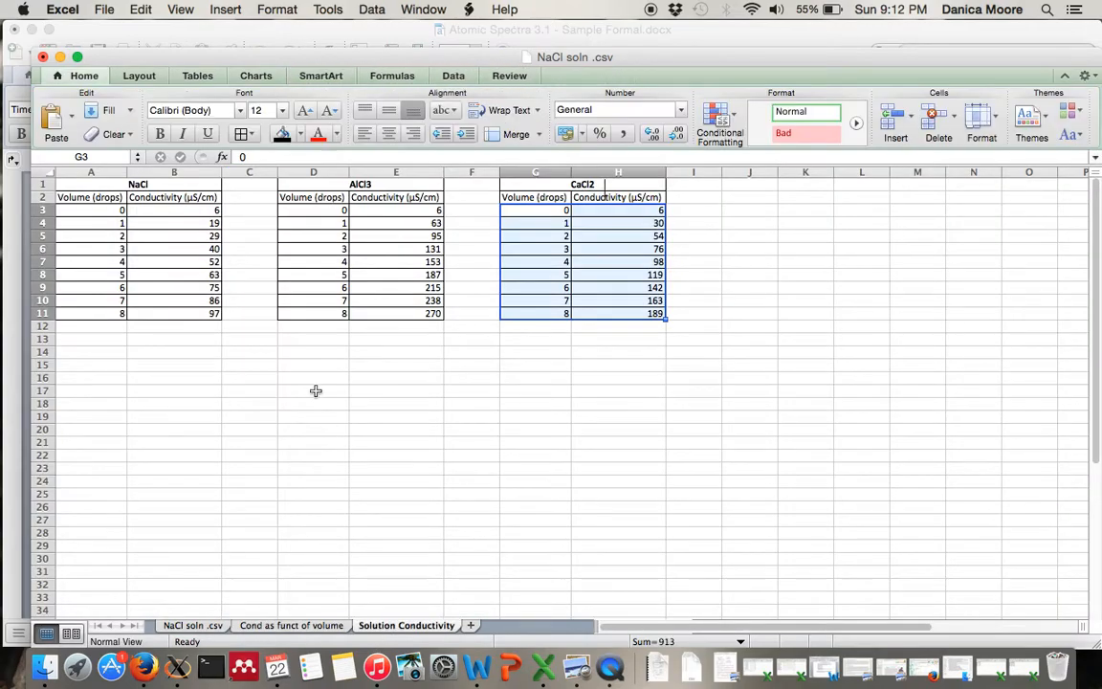
click(209, 199)
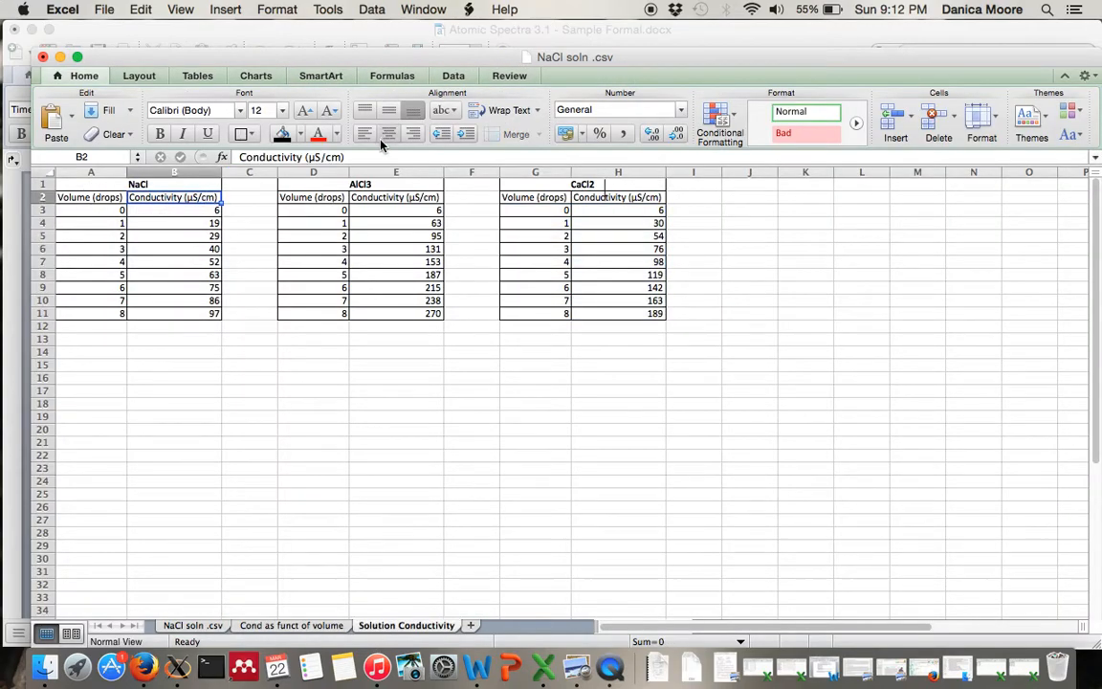
click(306, 157)
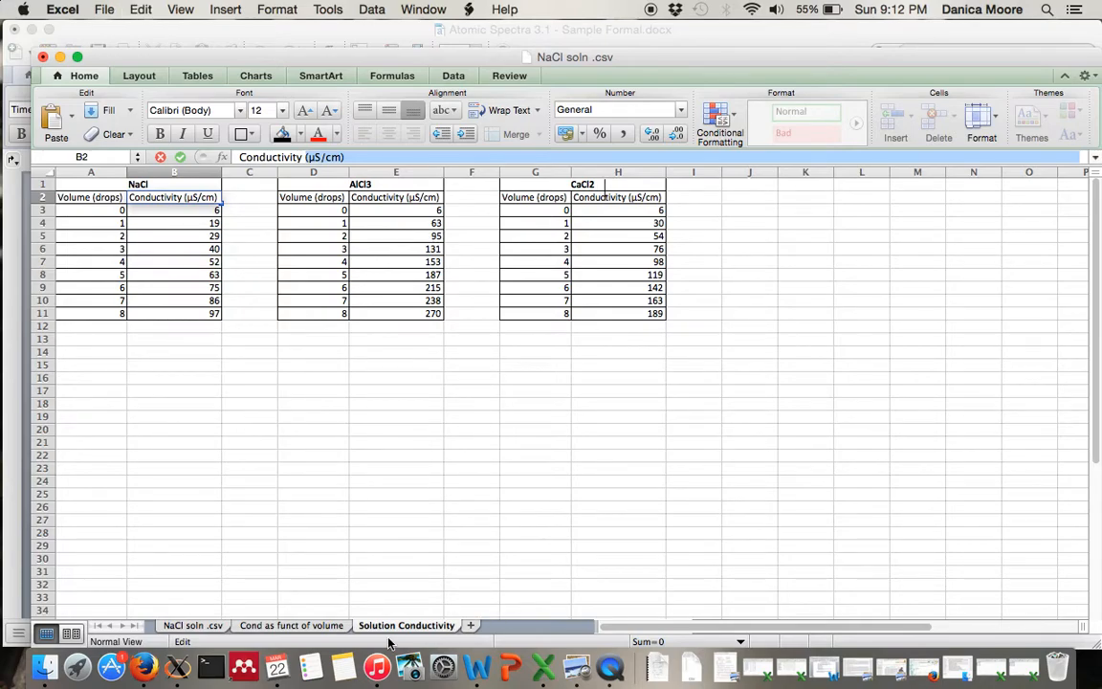
click(324, 627)
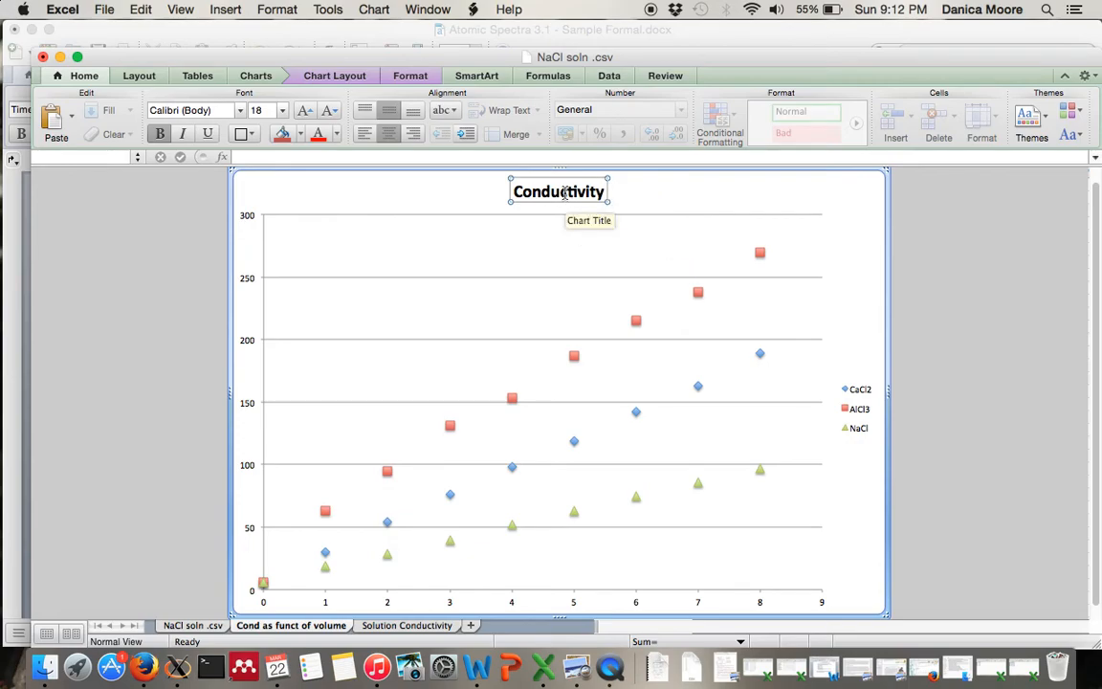
text((μS/cm))
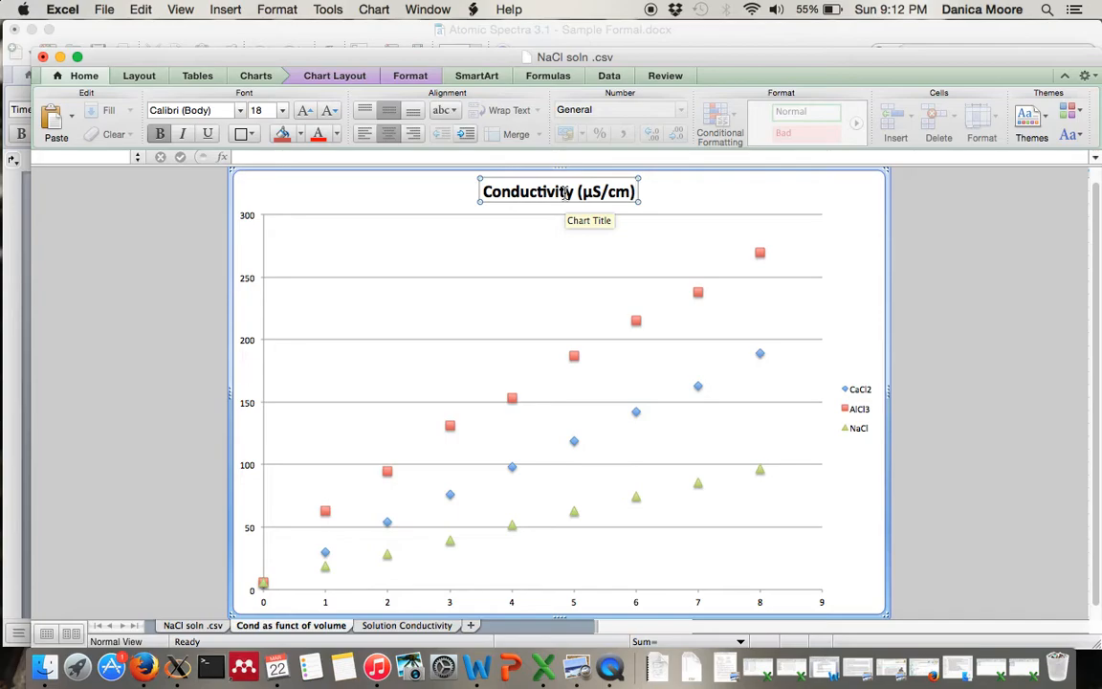
Complete the chart title with "as a Function of Volume (drops)" after the conductivity unit
text(as a Fu)
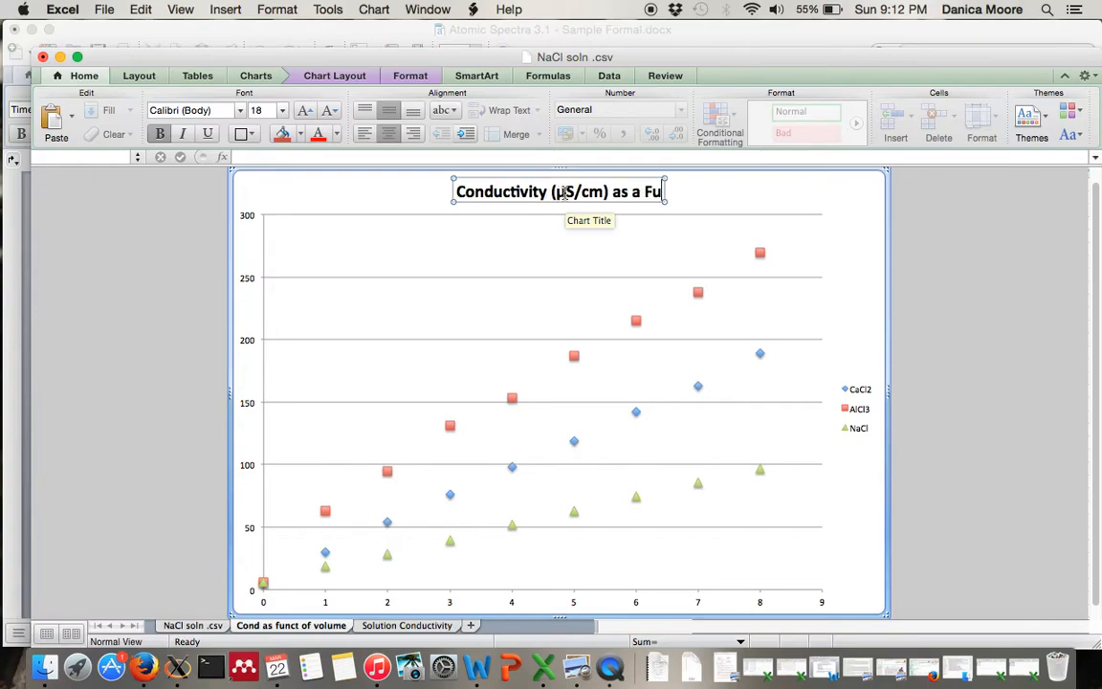
text(nction of)
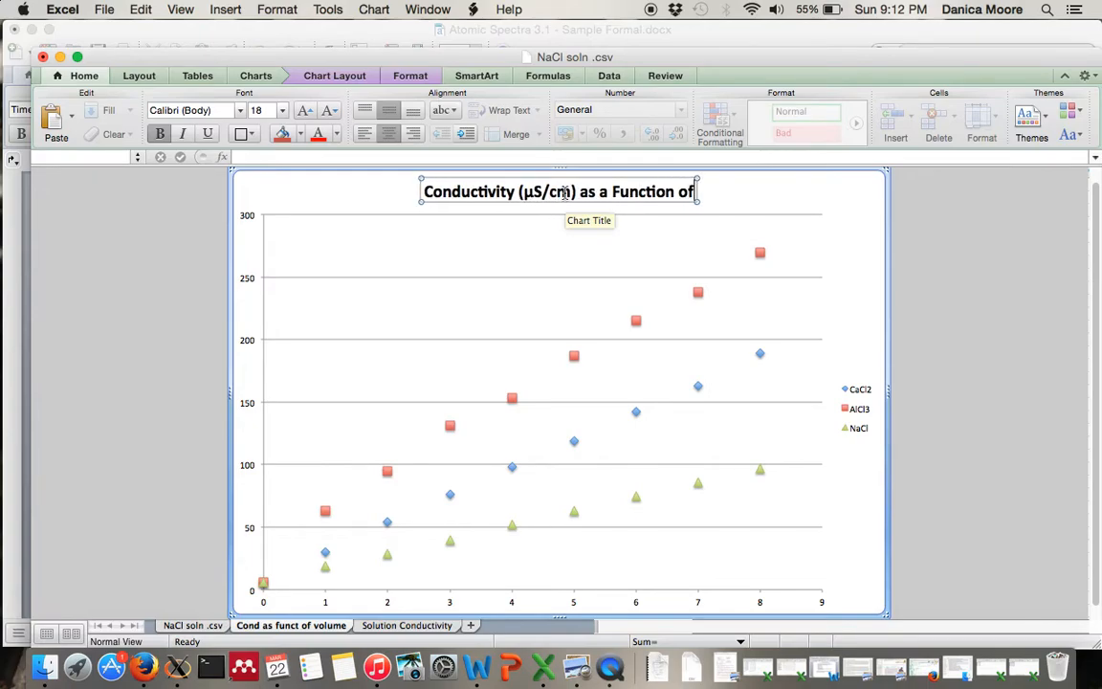
text( Volum)
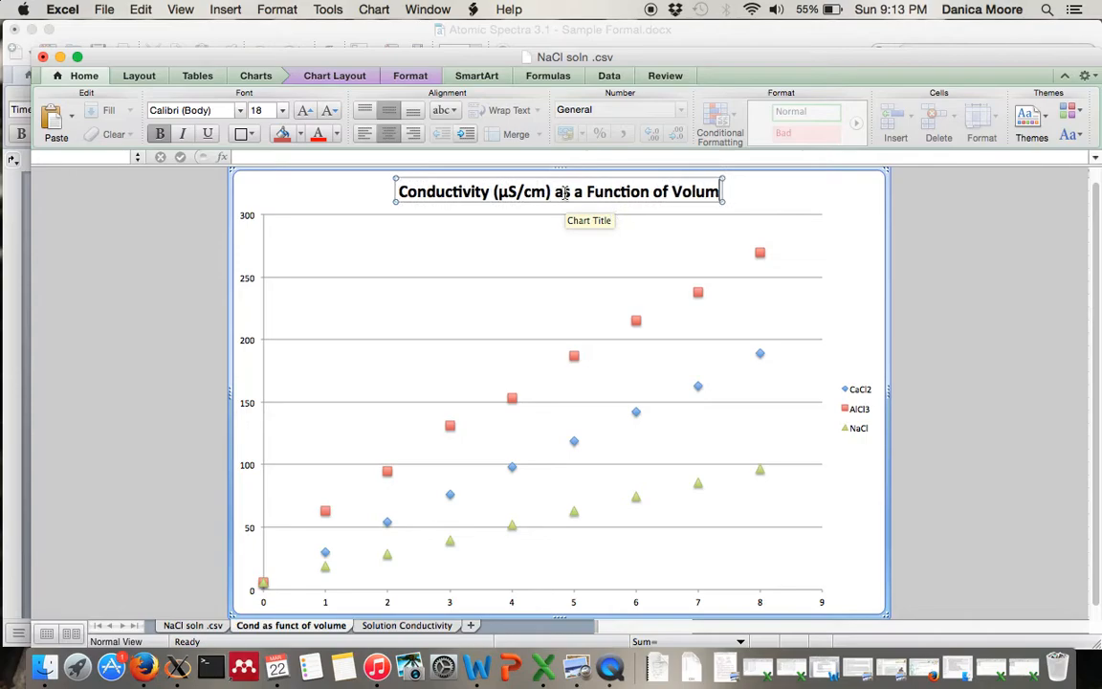
text(e (drops))
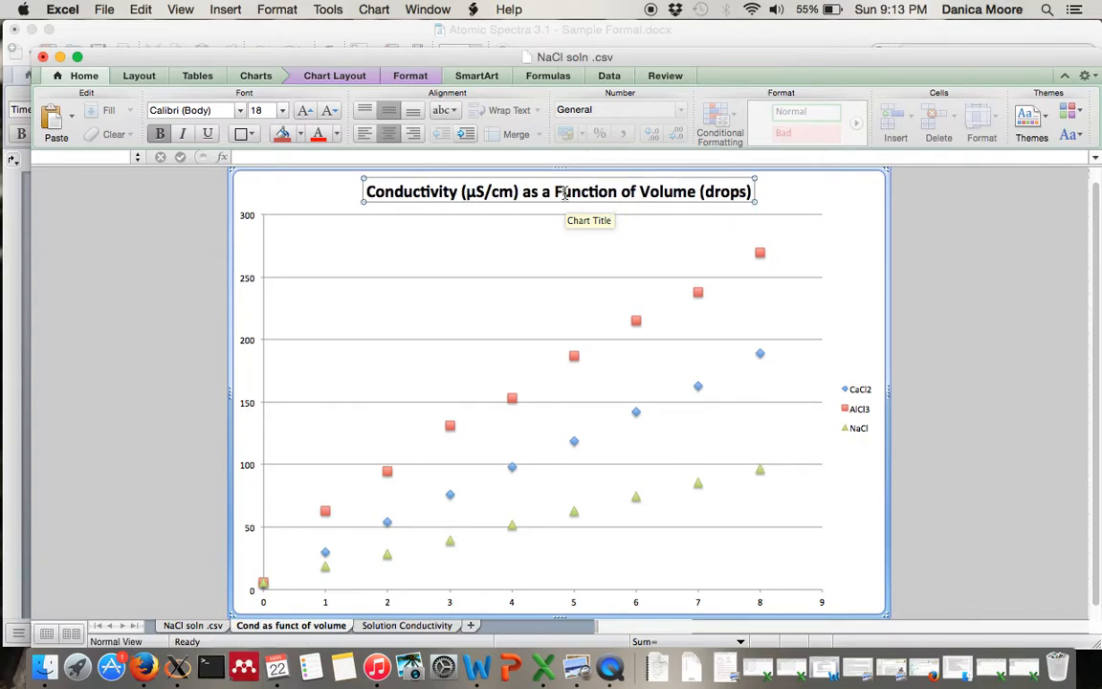
key(Return)
key(BackSpace)
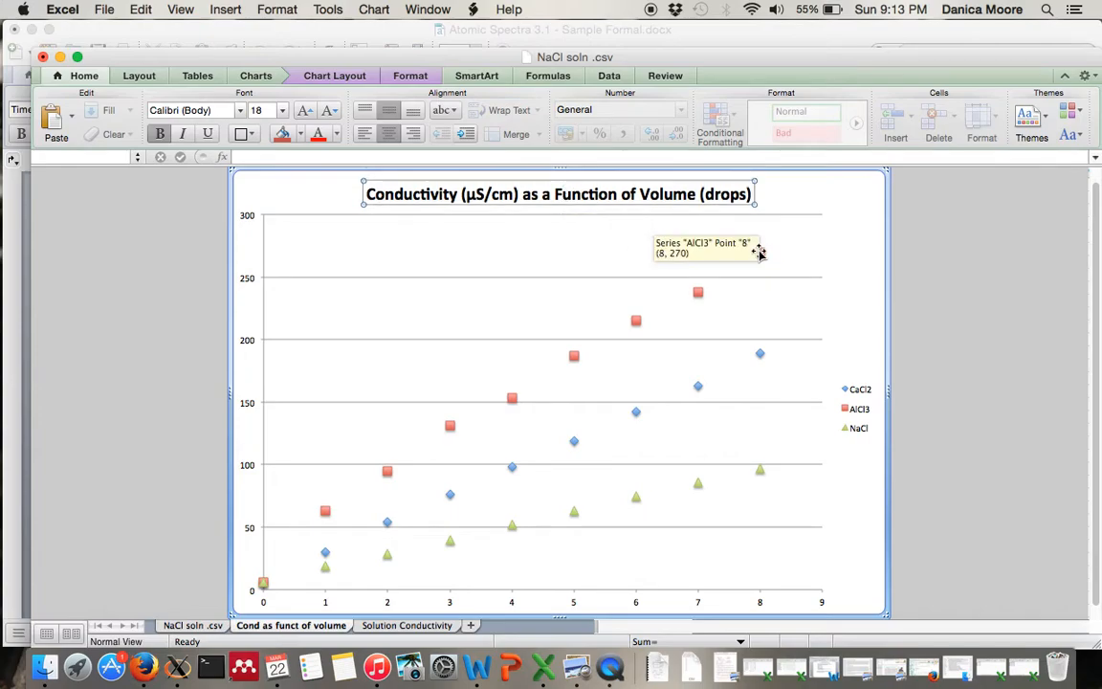
click(854, 267)
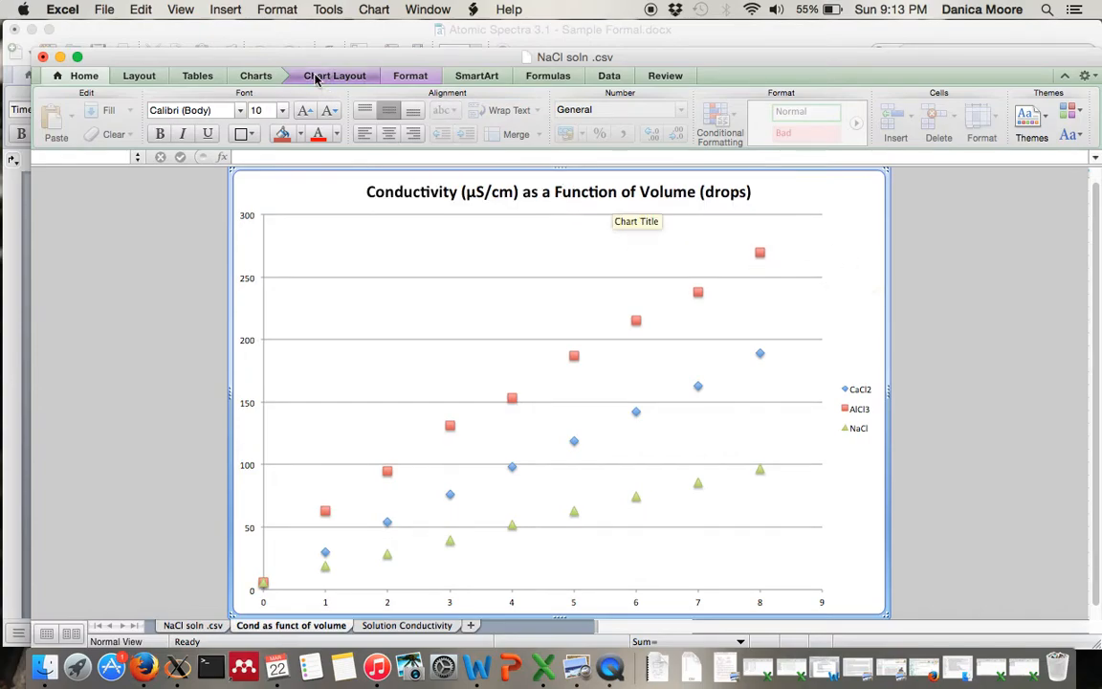
Add a title below the chart's horizontal axis reading "Volume (drops)"
click(320, 74)
click(251, 123)
mouse_move(378, 143)
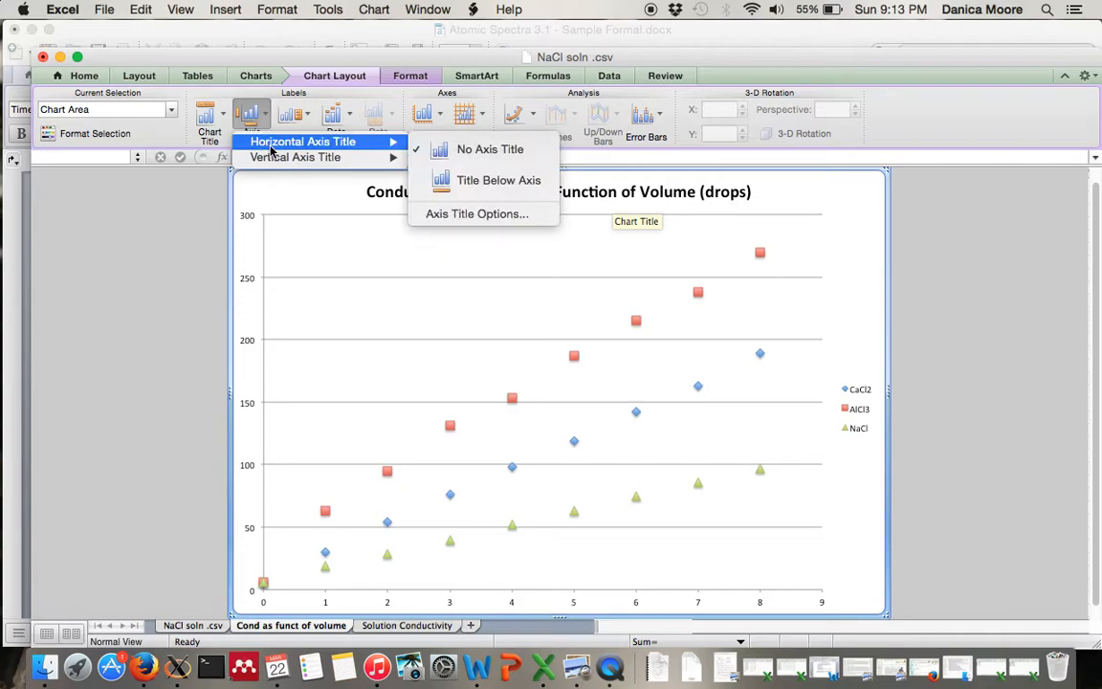
click(452, 188)
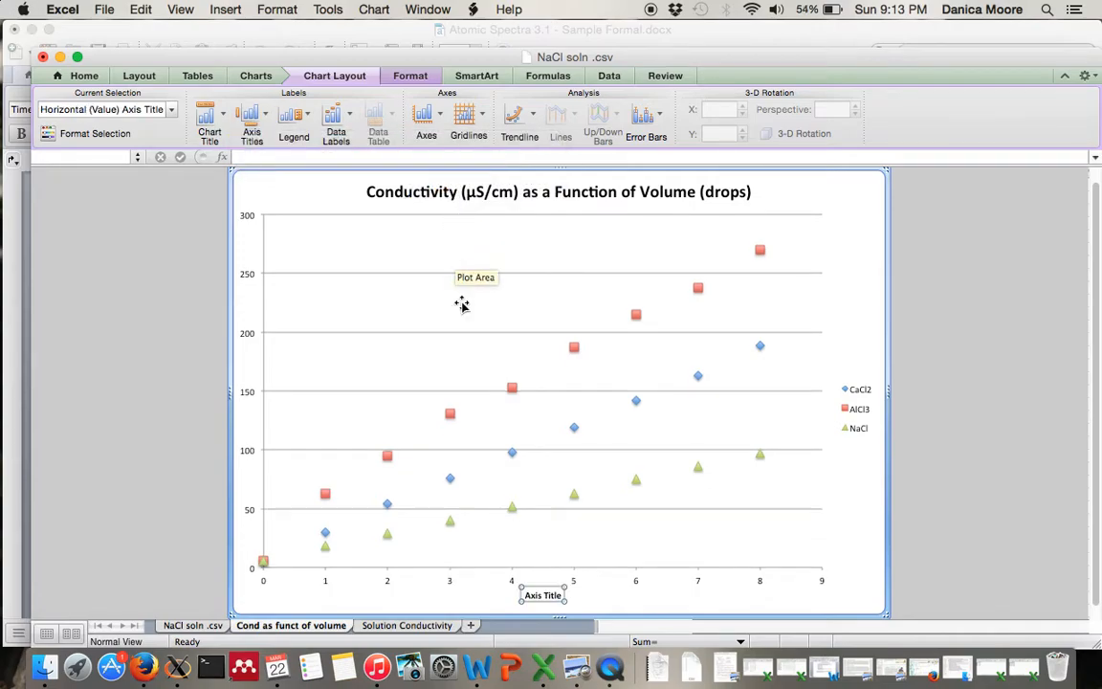
text(Volume)
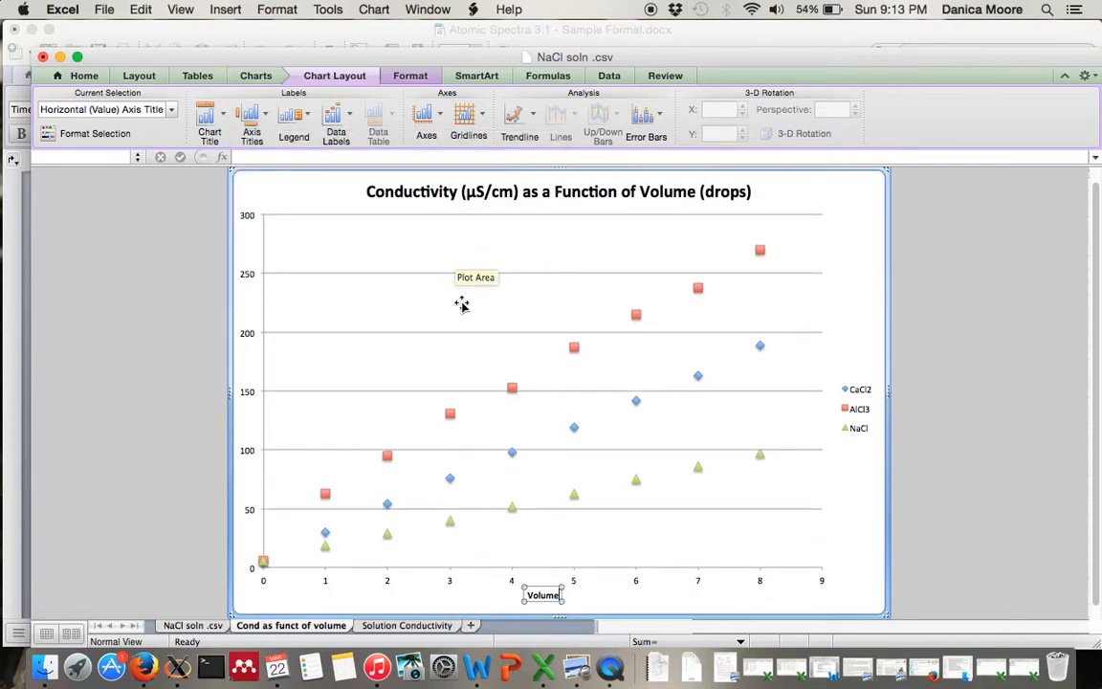
text( (drops))
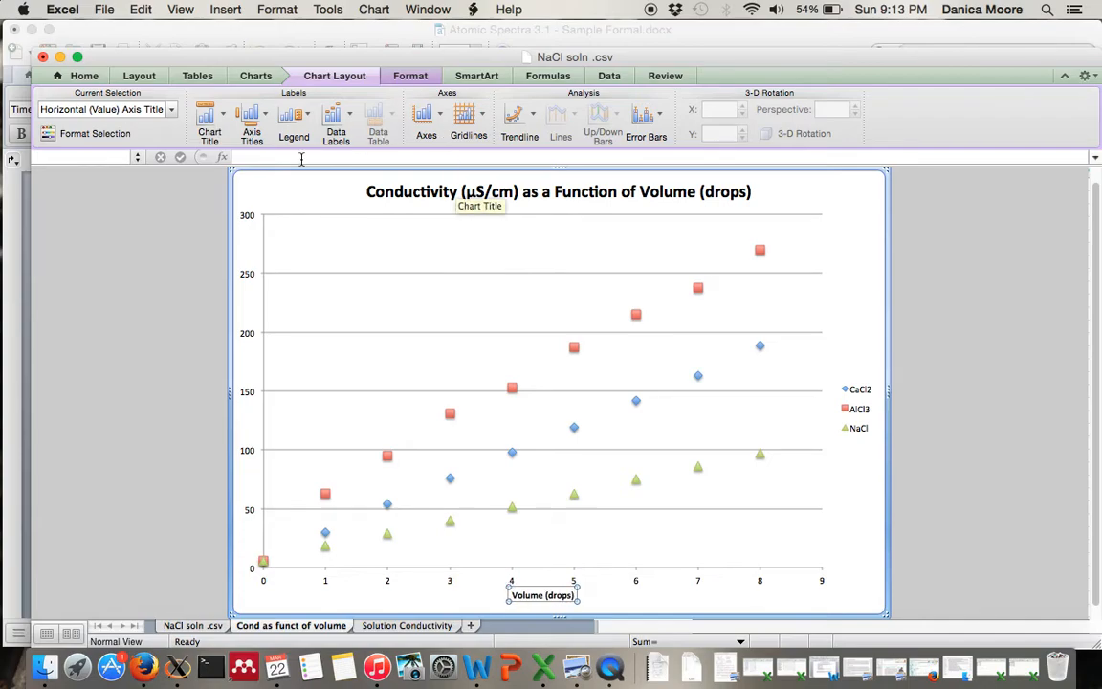
Add a rotated title to the chart's vertical axis reading "Conductivity (μS/cm)"
click(260, 131)
mouse_move(287, 157)
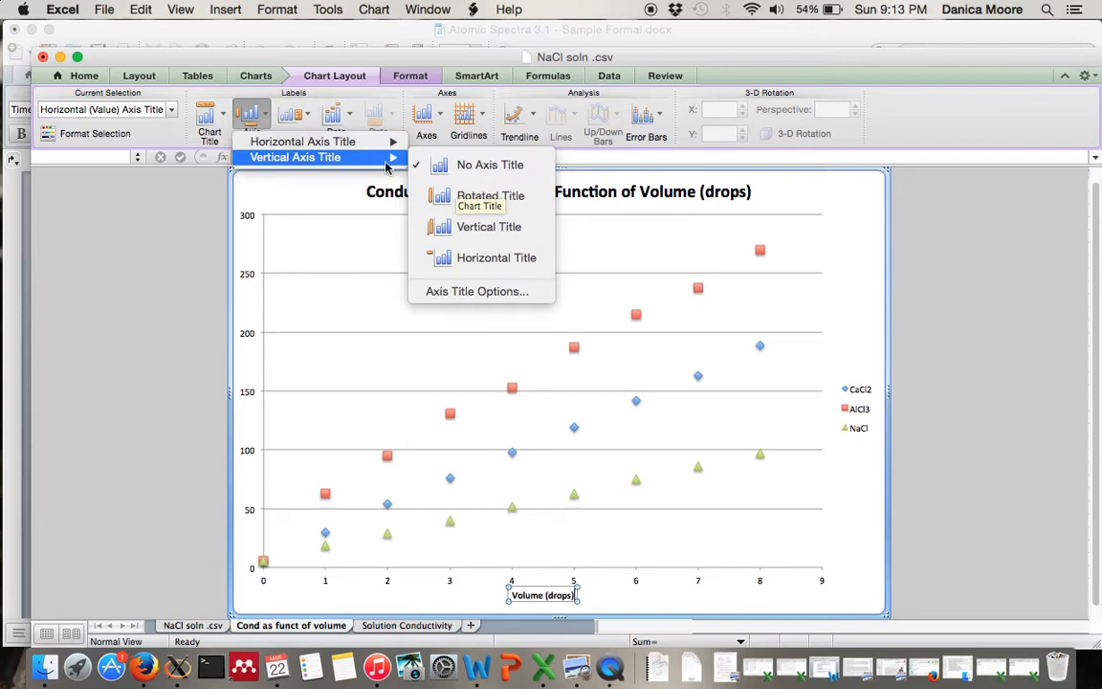
click(468, 194)
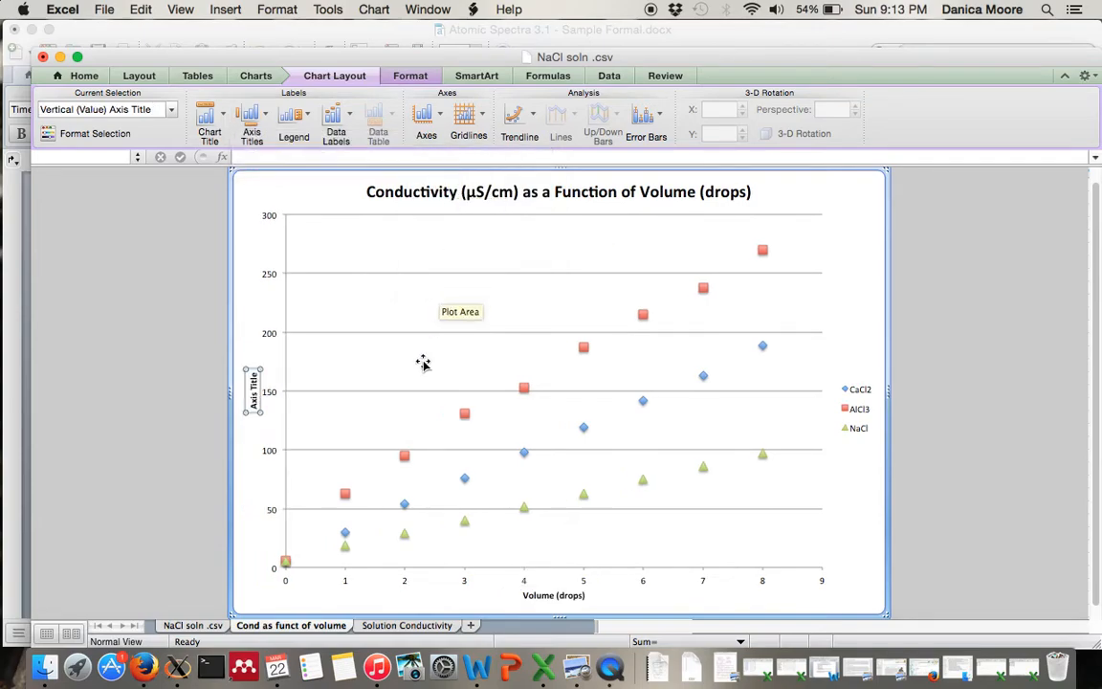
text(Conduct)
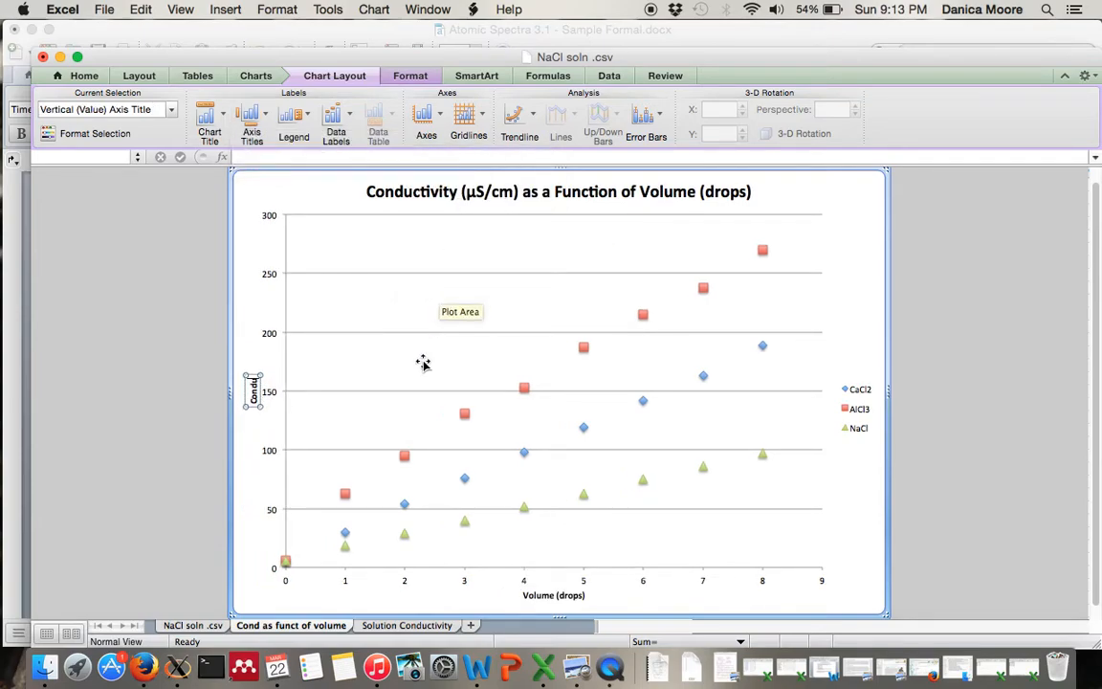
text(ivity)
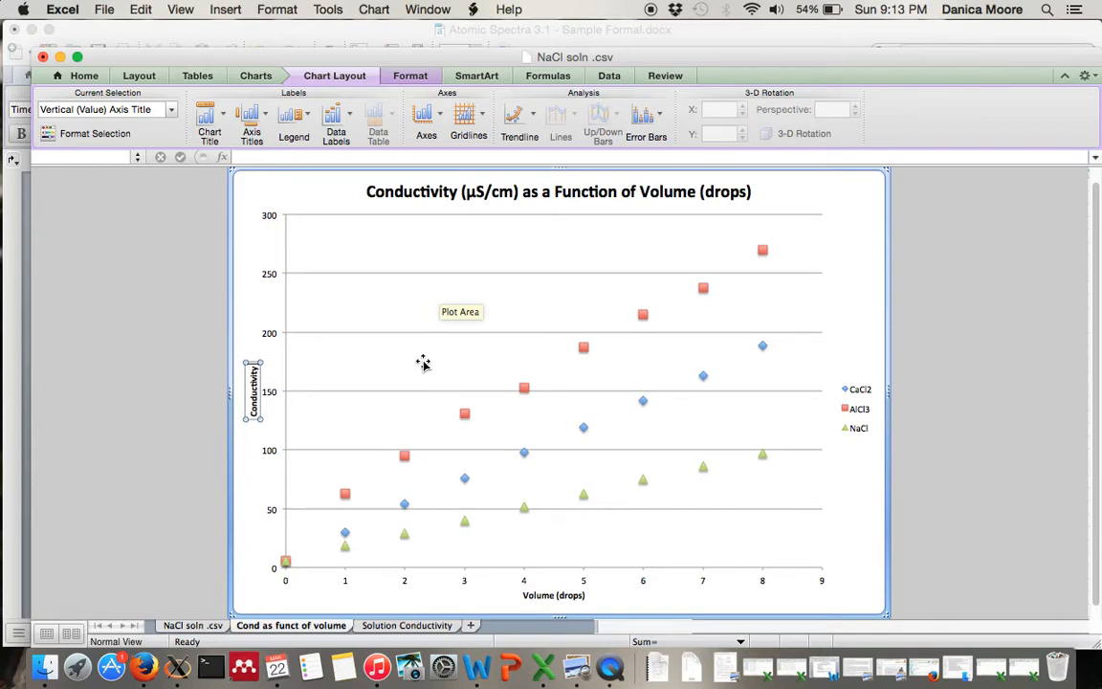
text( (µS/cm))
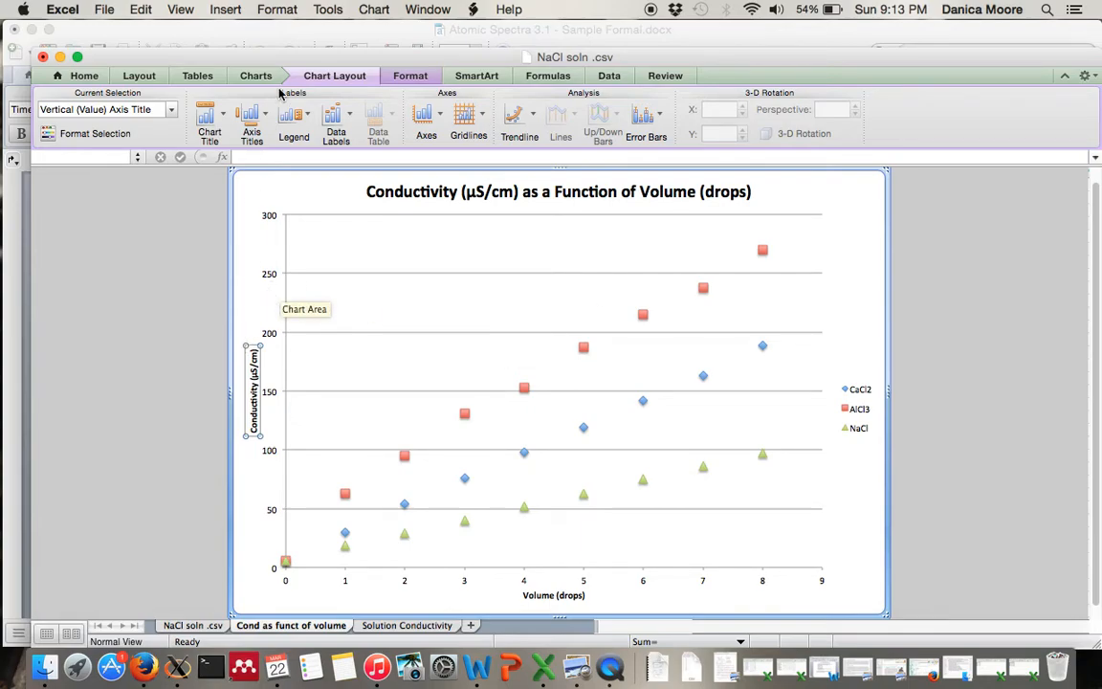
click(220, 12)
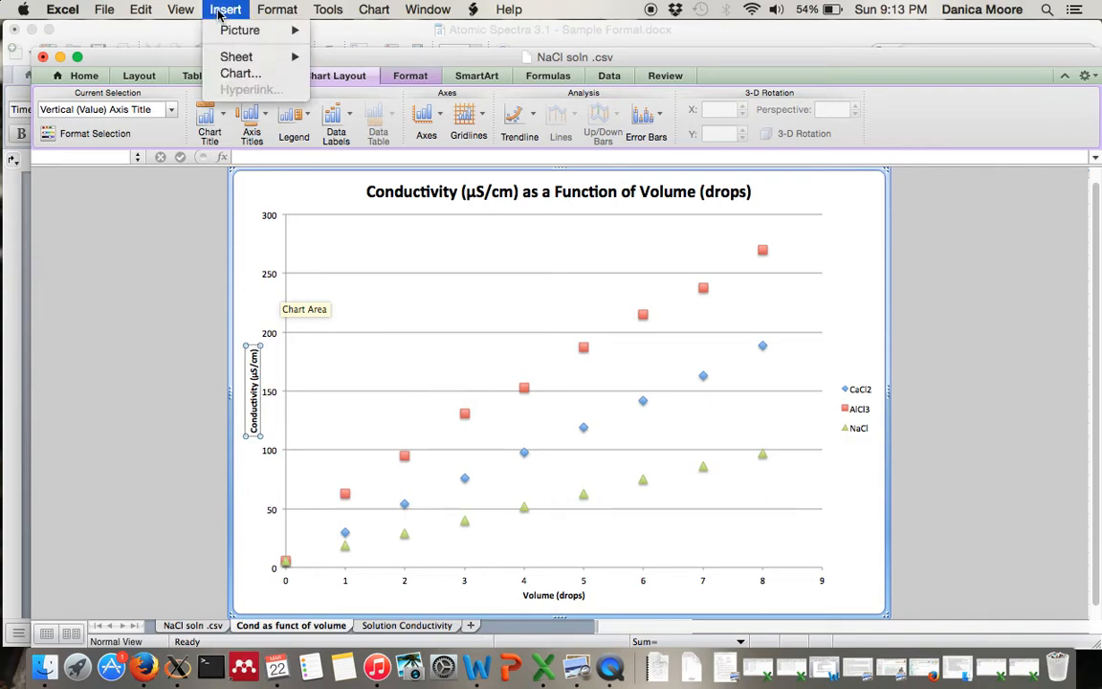
mouse_move(256, 8)
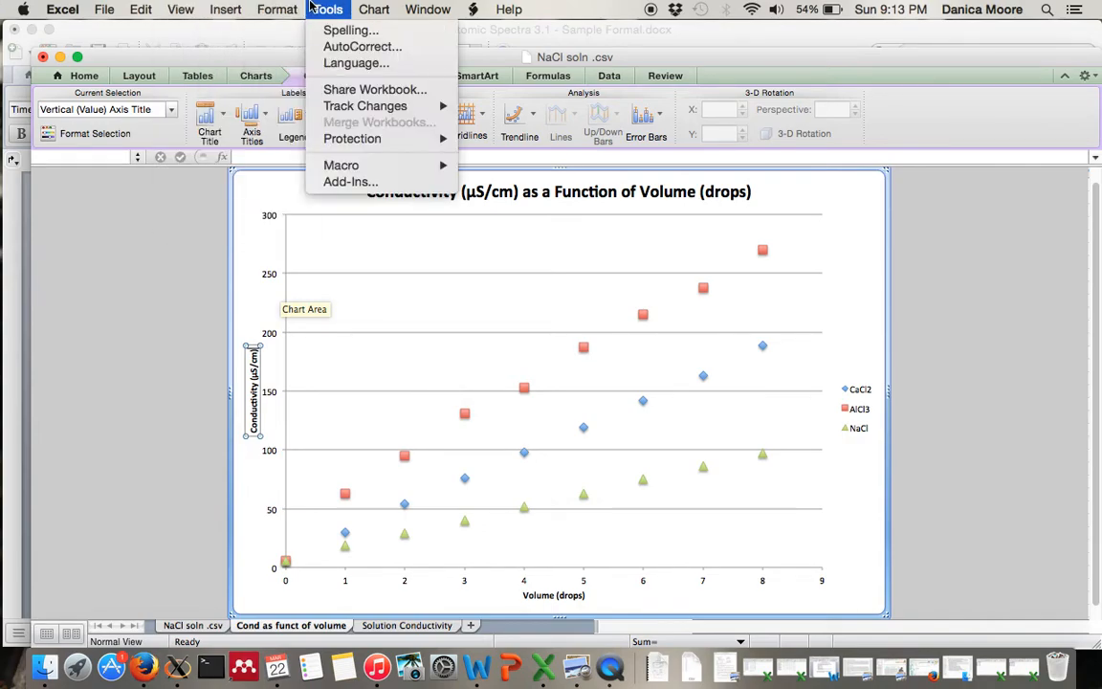
mouse_move(218, 12)
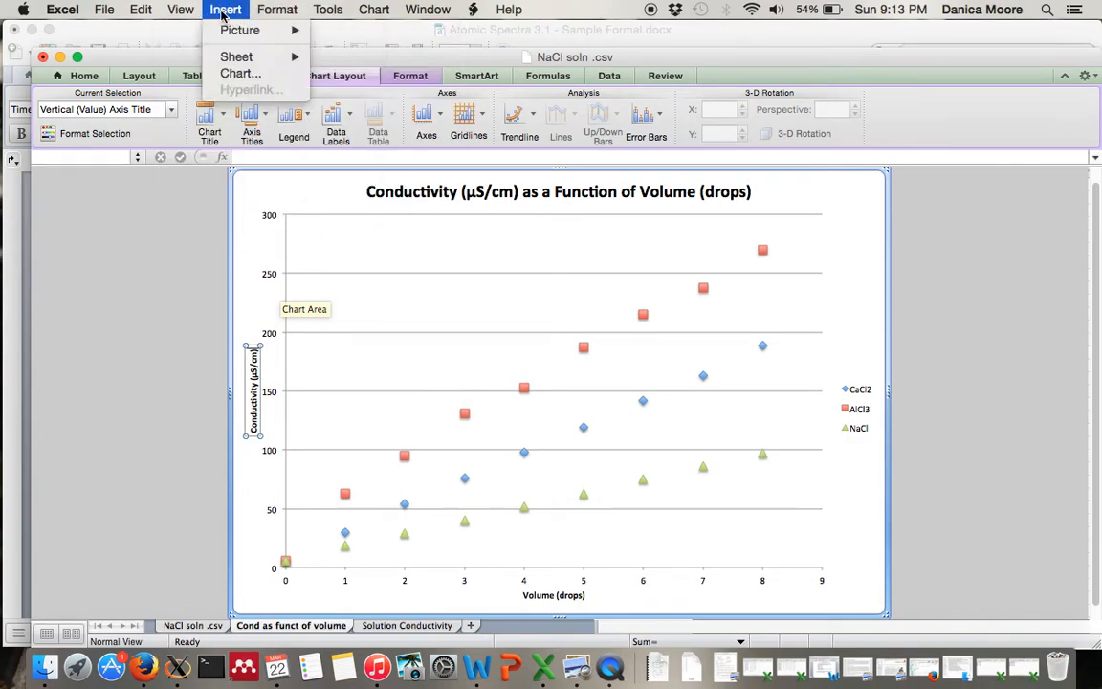
mouse_move(237, 59)
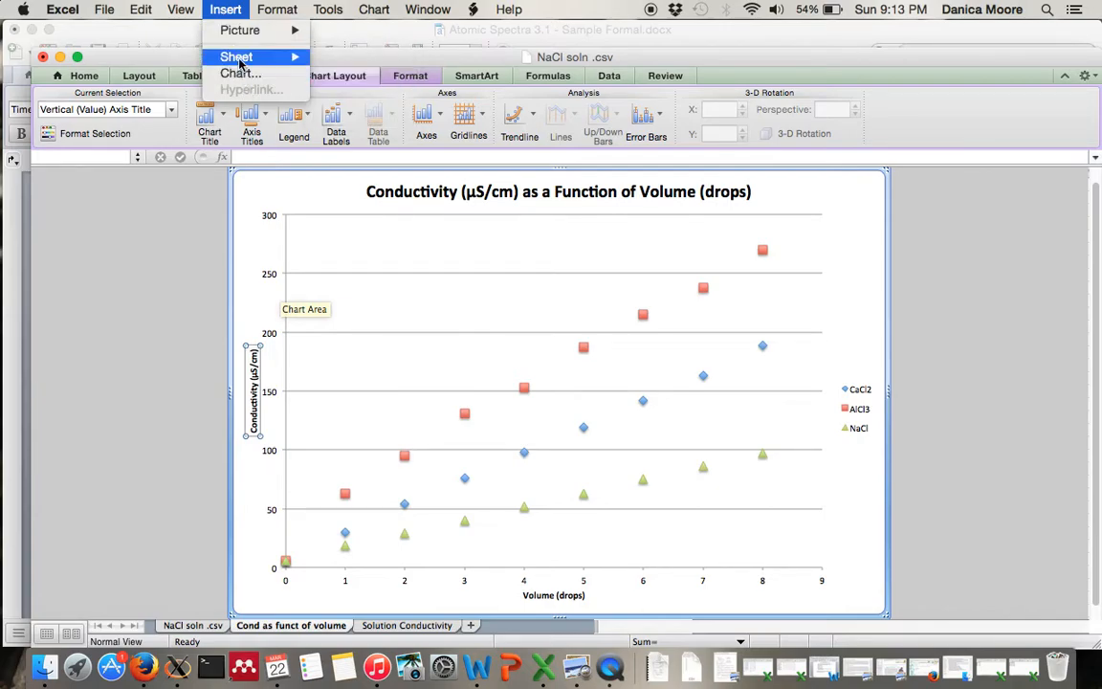
mouse_move(239, 38)
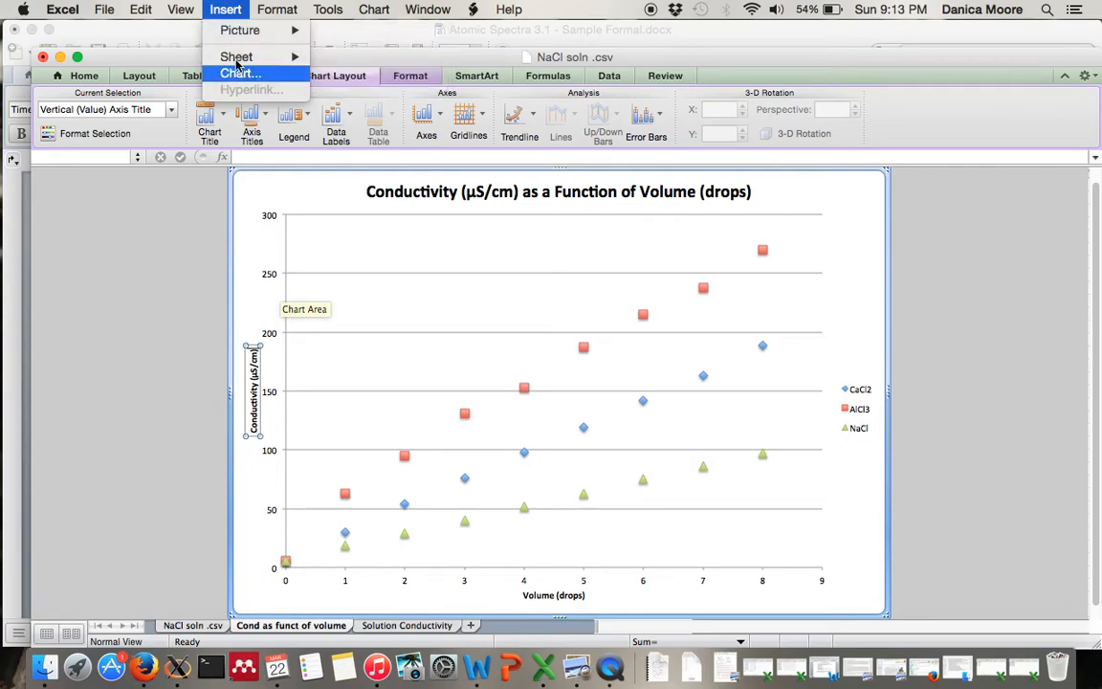
mouse_move(141, 12)
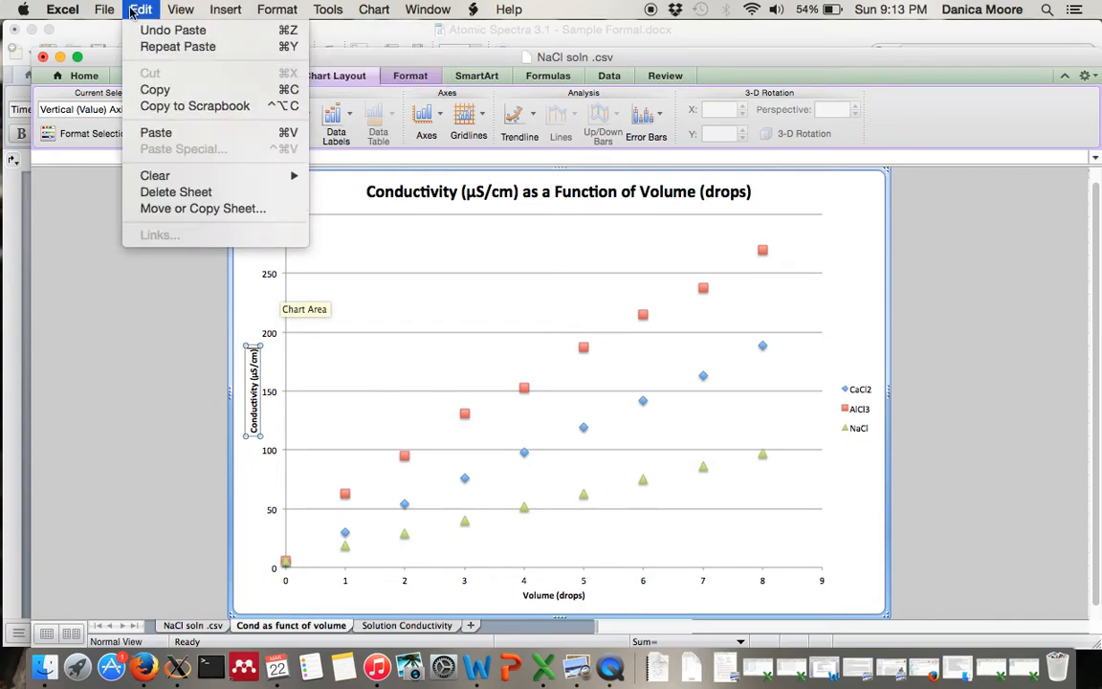
mouse_move(97, 11)
mouse_move(182, 10)
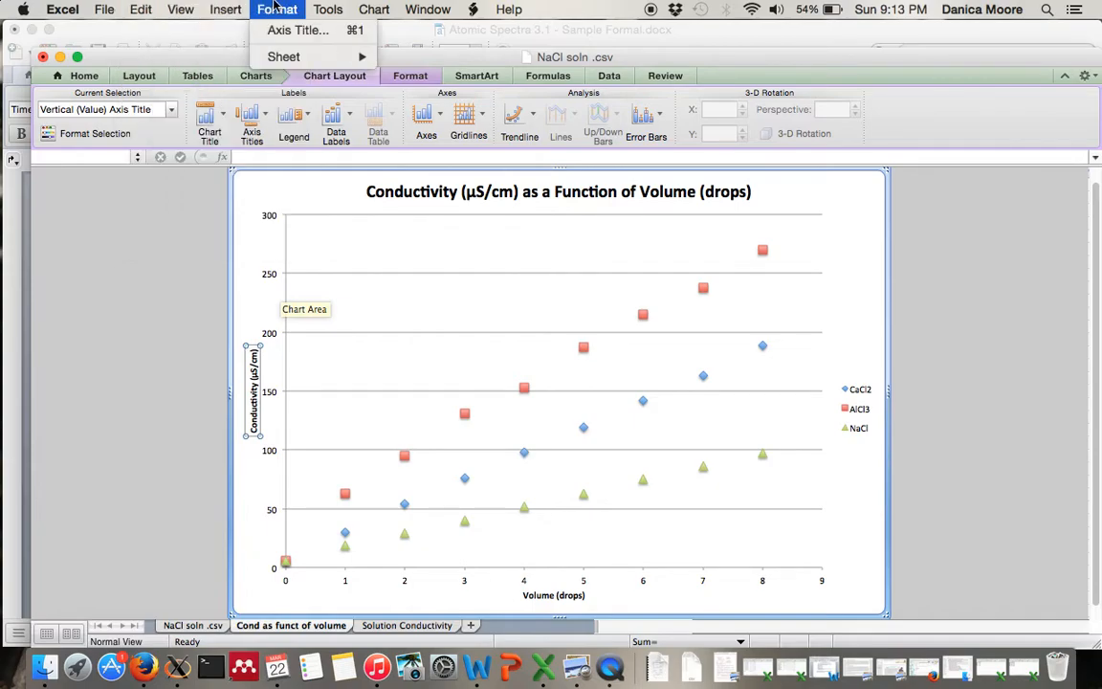
click(247, 304)
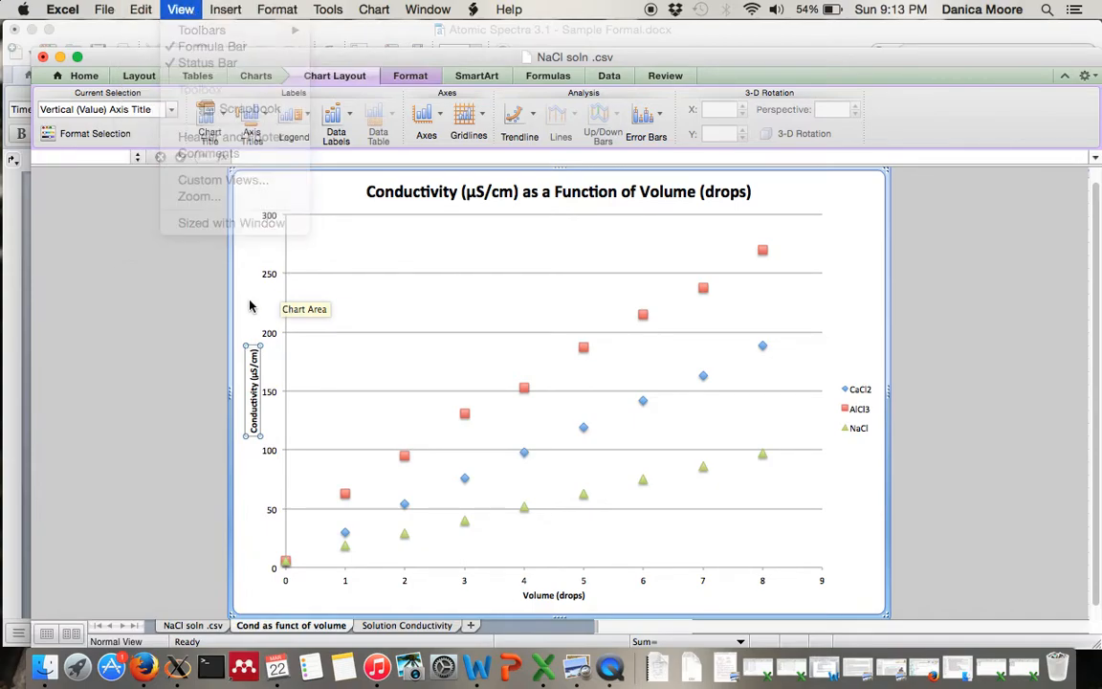
Add a linear trendline to the AlCl3 series, displaying its equation and R-squared value on the chart
click(861, 306)
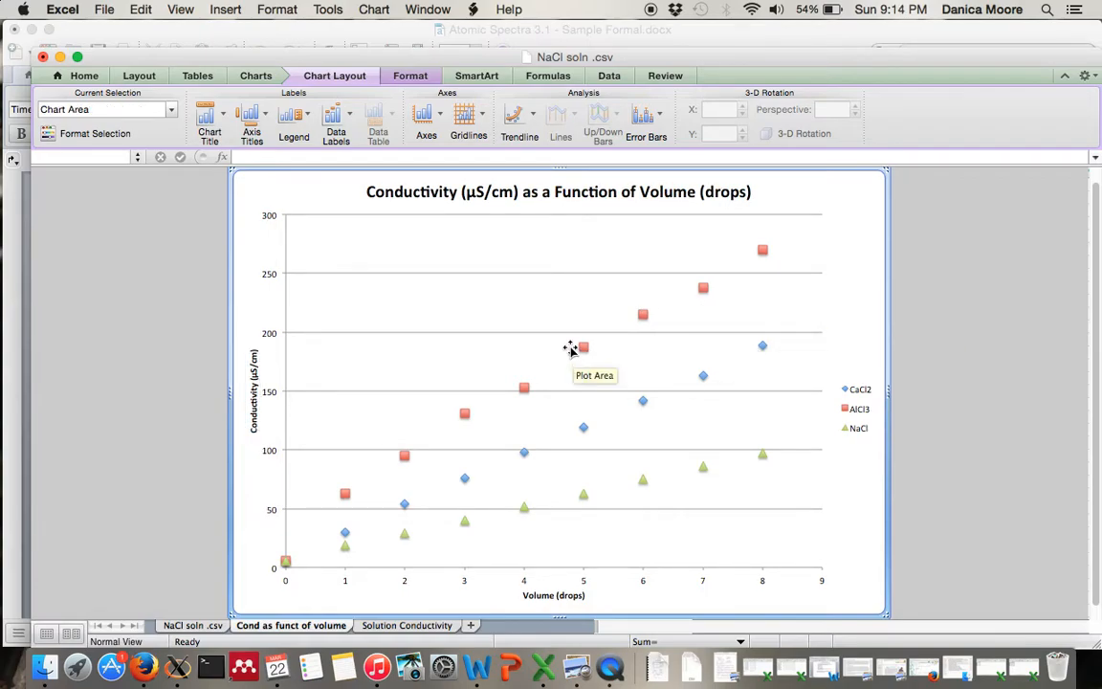
right_click(582, 347)
click(633, 475)
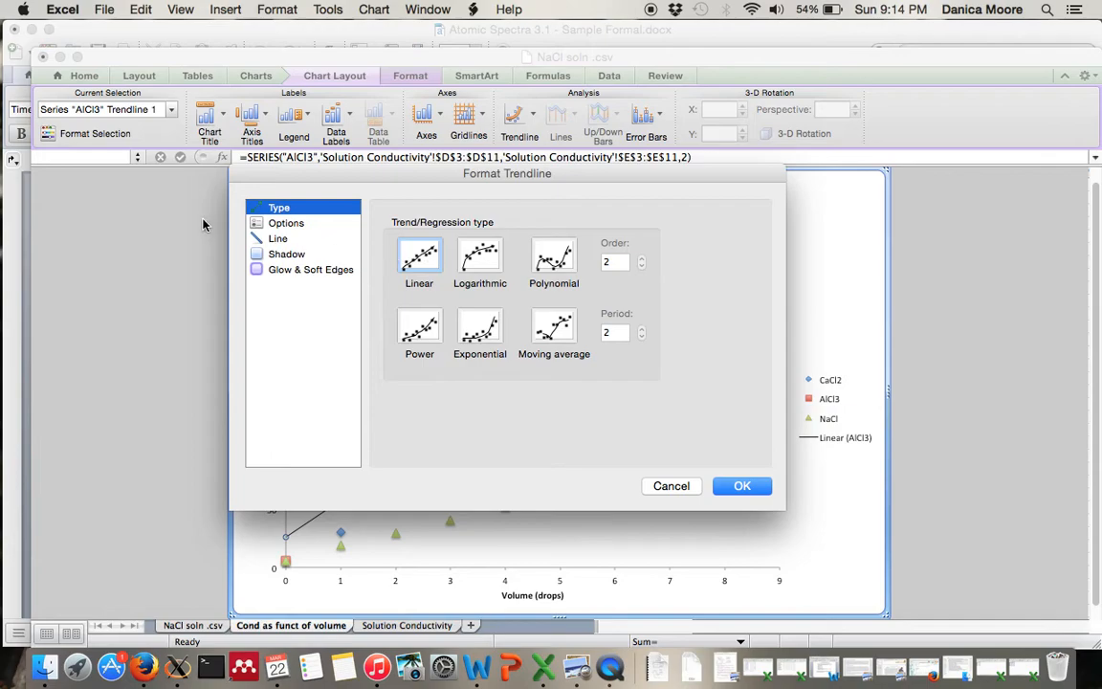
click(267, 222)
click(389, 428)
click(389, 448)
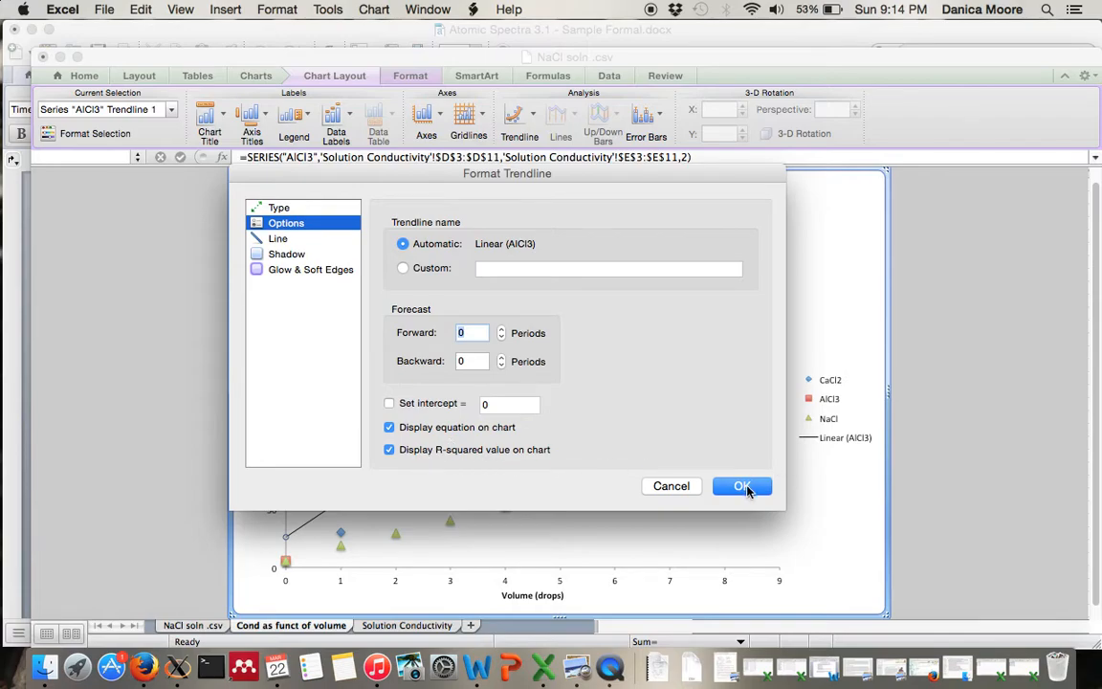
click(743, 486)
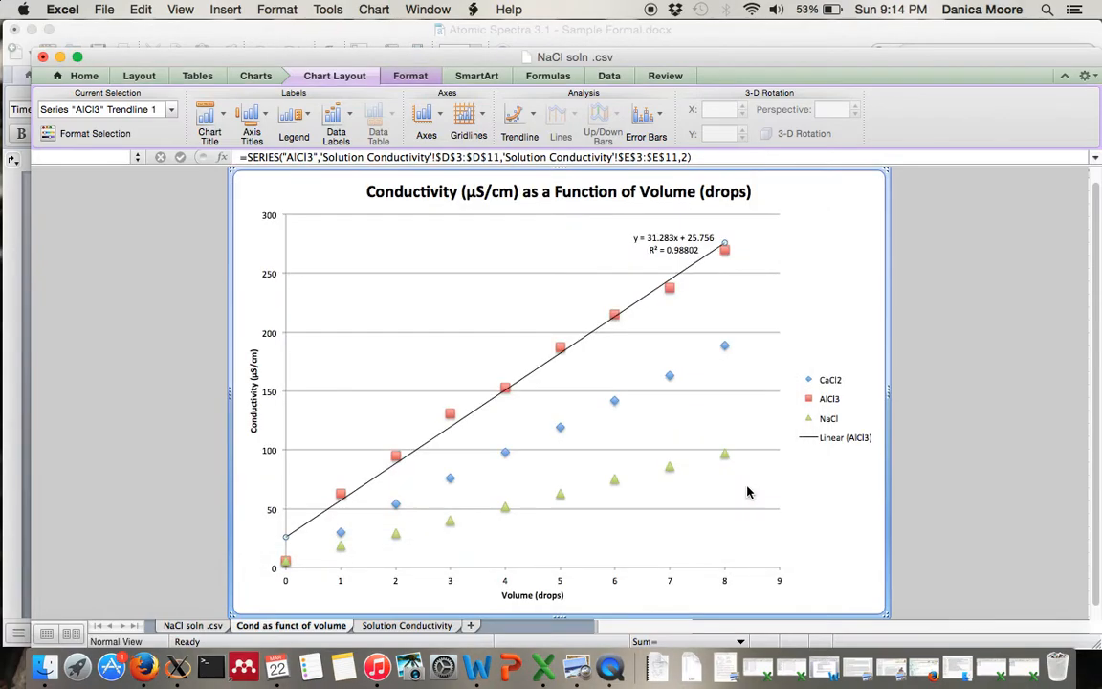
Add a linear trendline to the CaCl2 series, displaying its equation and R-squared value on the chart
right_click(616, 404)
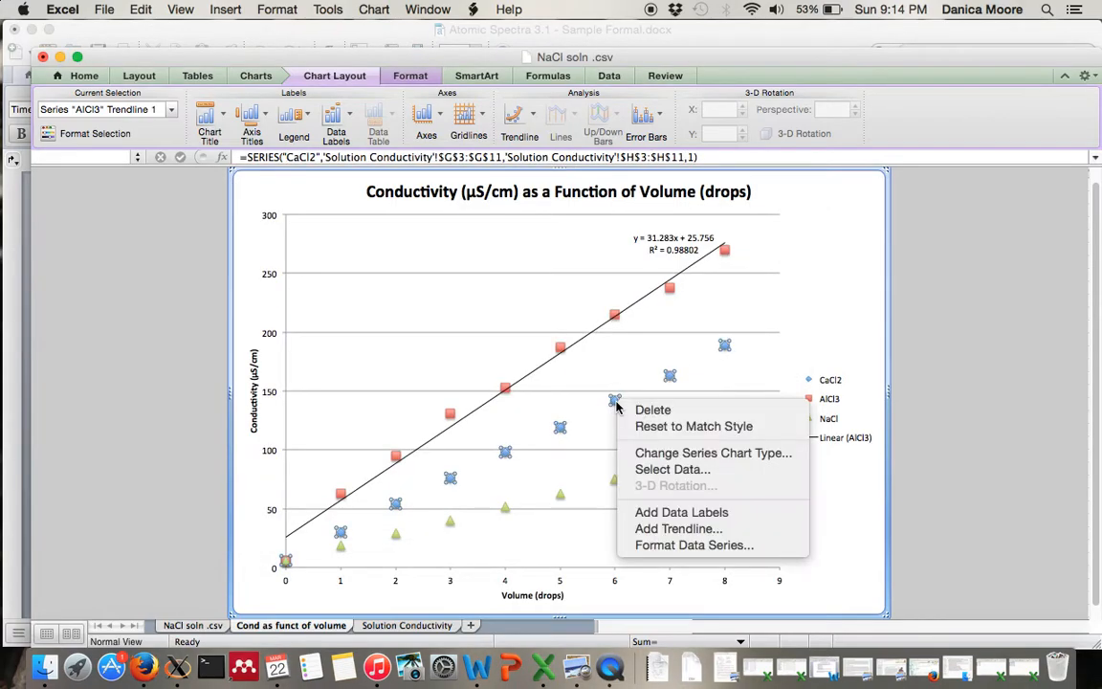
click(670, 528)
click(389, 427)
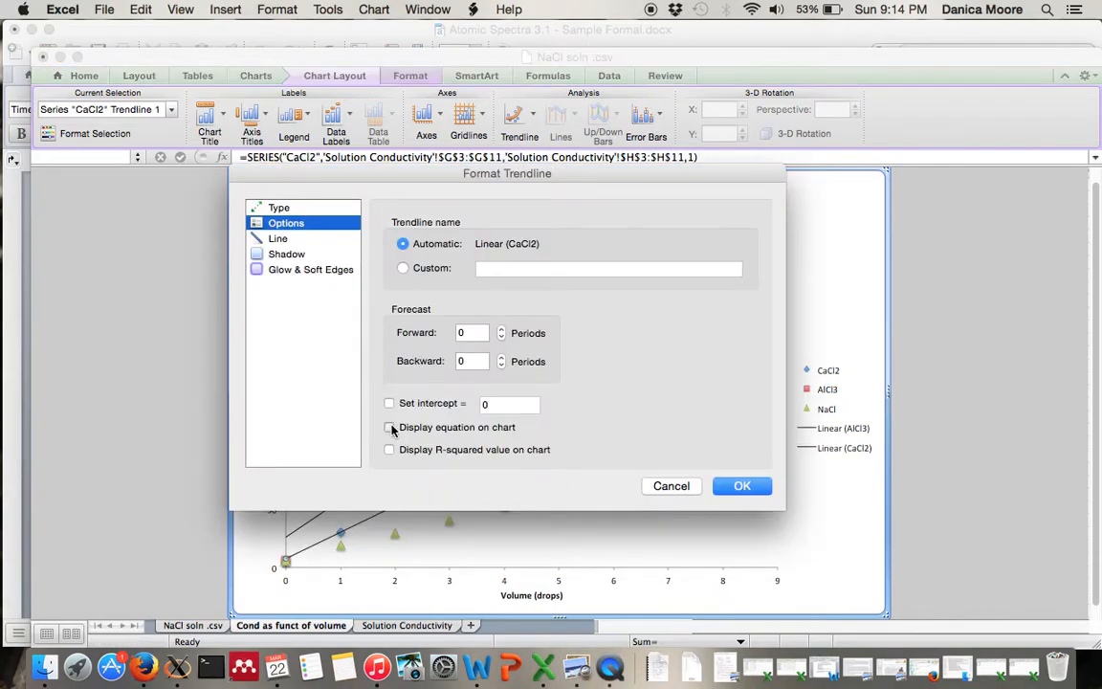
click(389, 449)
click(742, 485)
Add a linear trendline to the NaCl series, displaying its equation and R-squared value on the chart
right_click(668, 466)
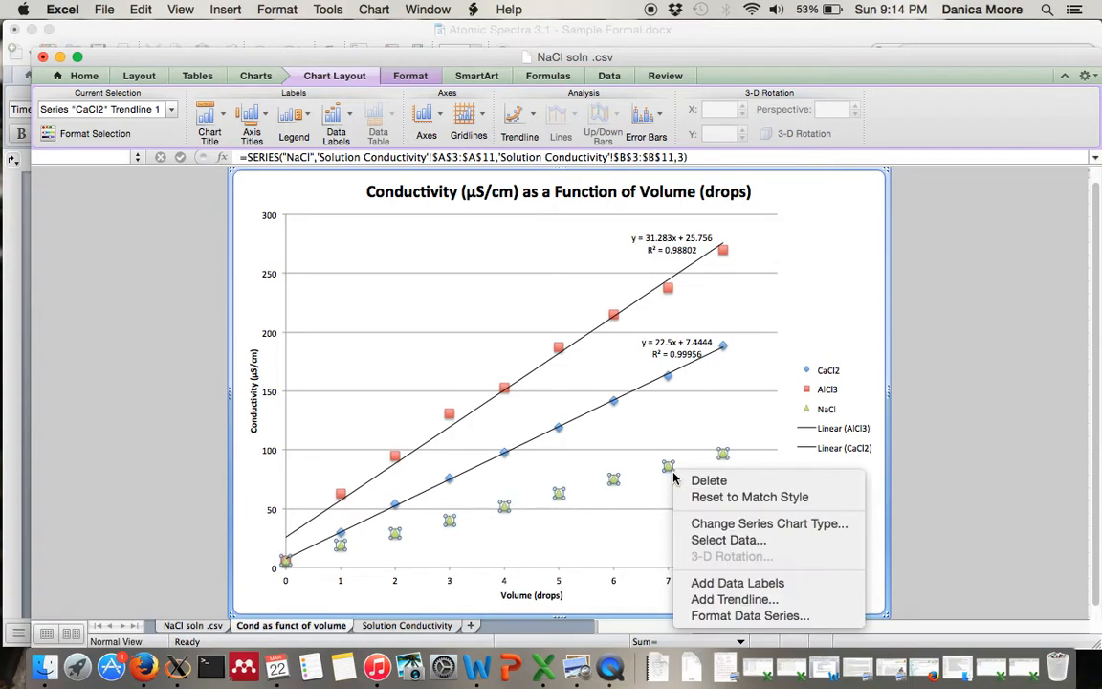
click(708, 598)
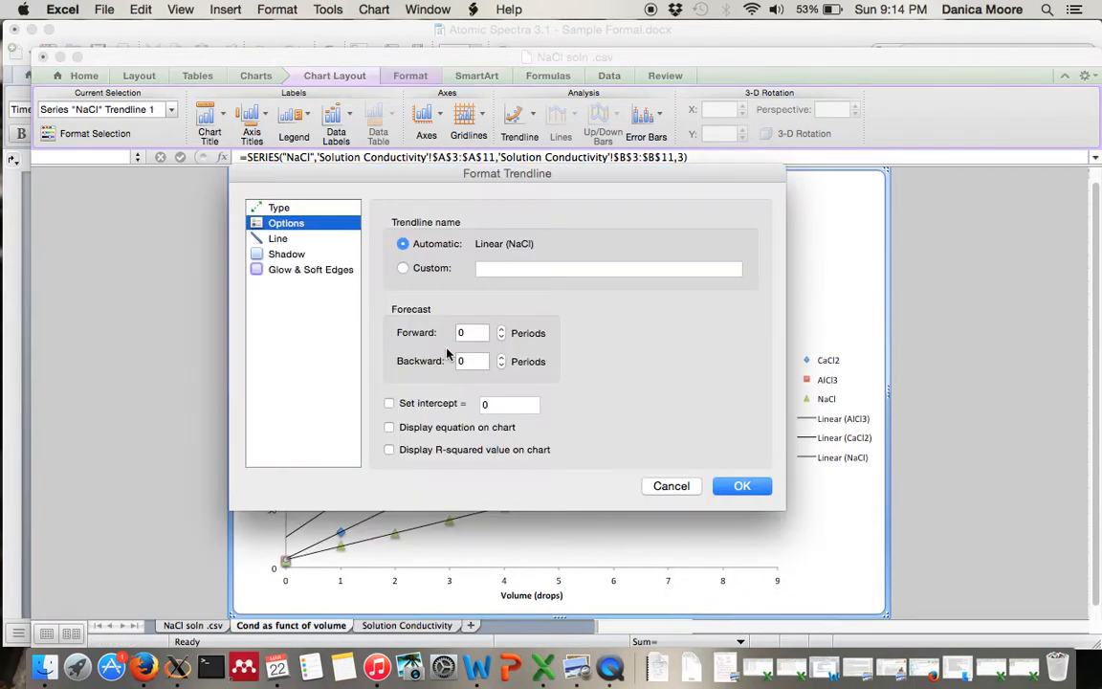
click(389, 427)
click(391, 450)
click(734, 486)
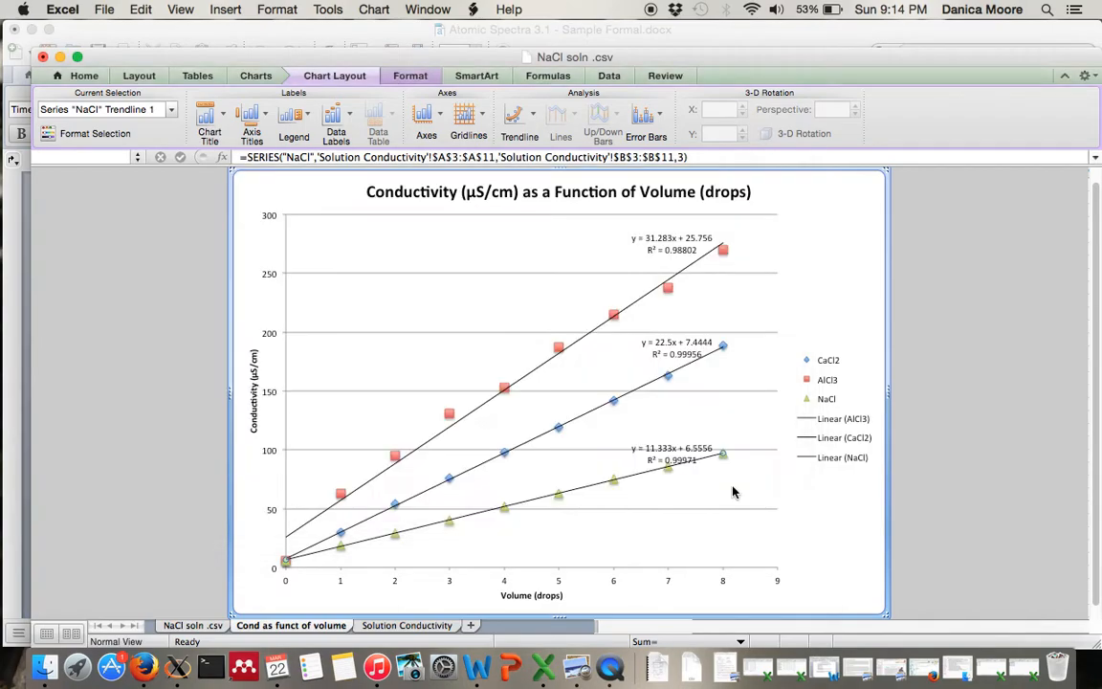
Delete the "Linear (AlCl3)" trendline entry from the chart legend
click(826, 423)
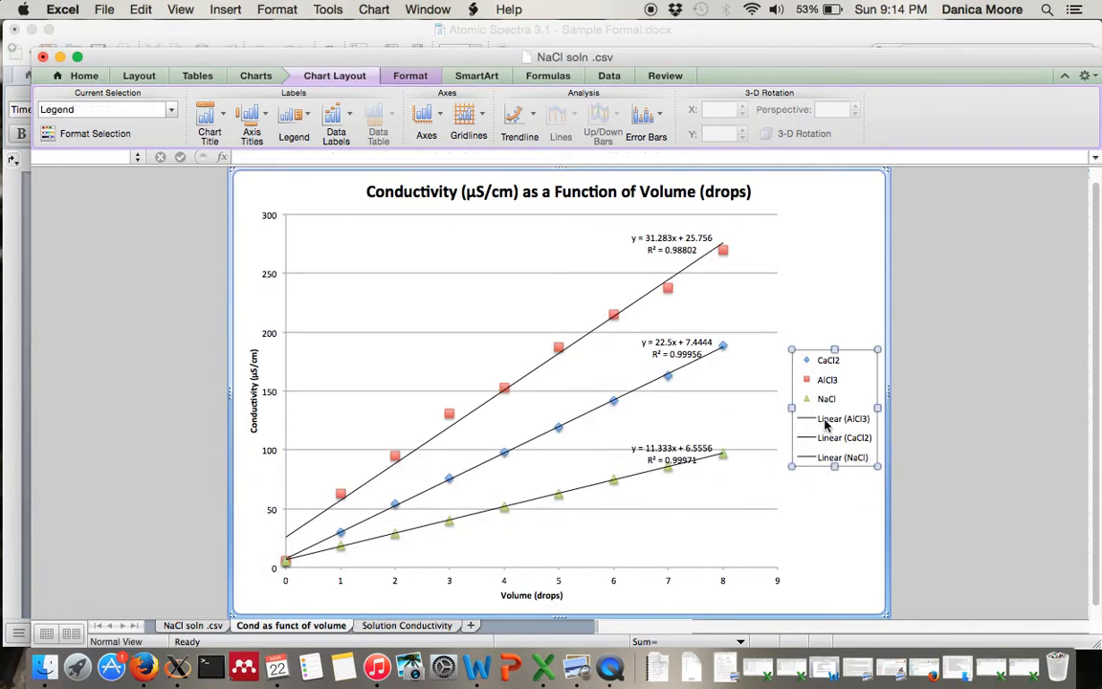
click(825, 425)
key(Delete)
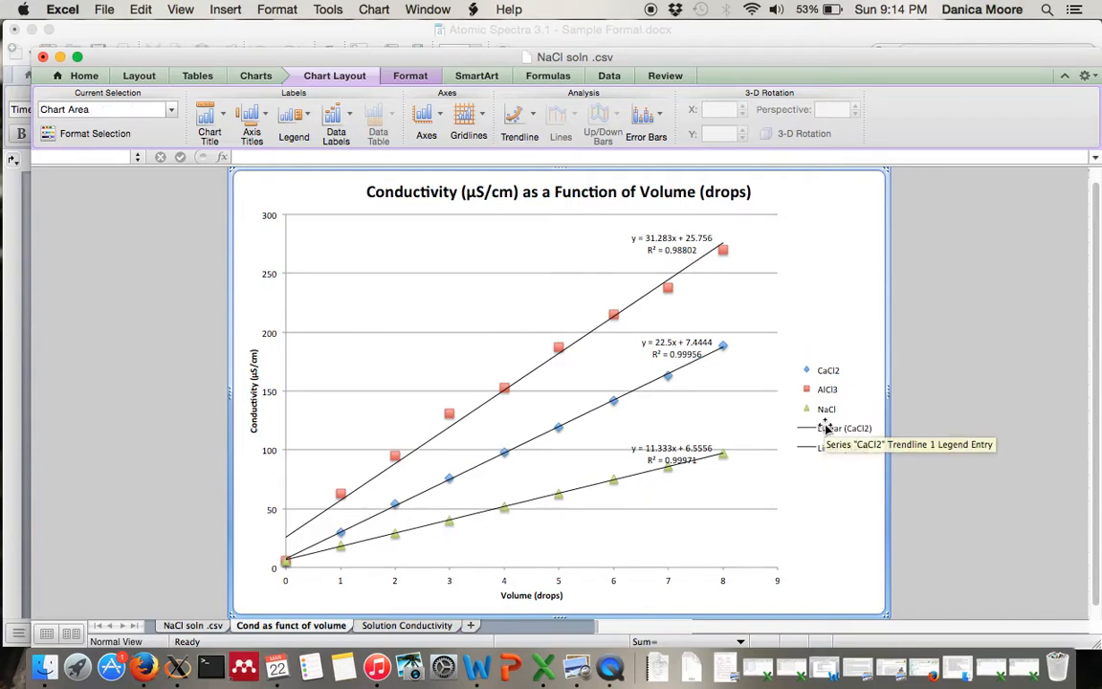
click(825, 433)
double_click(825, 435)
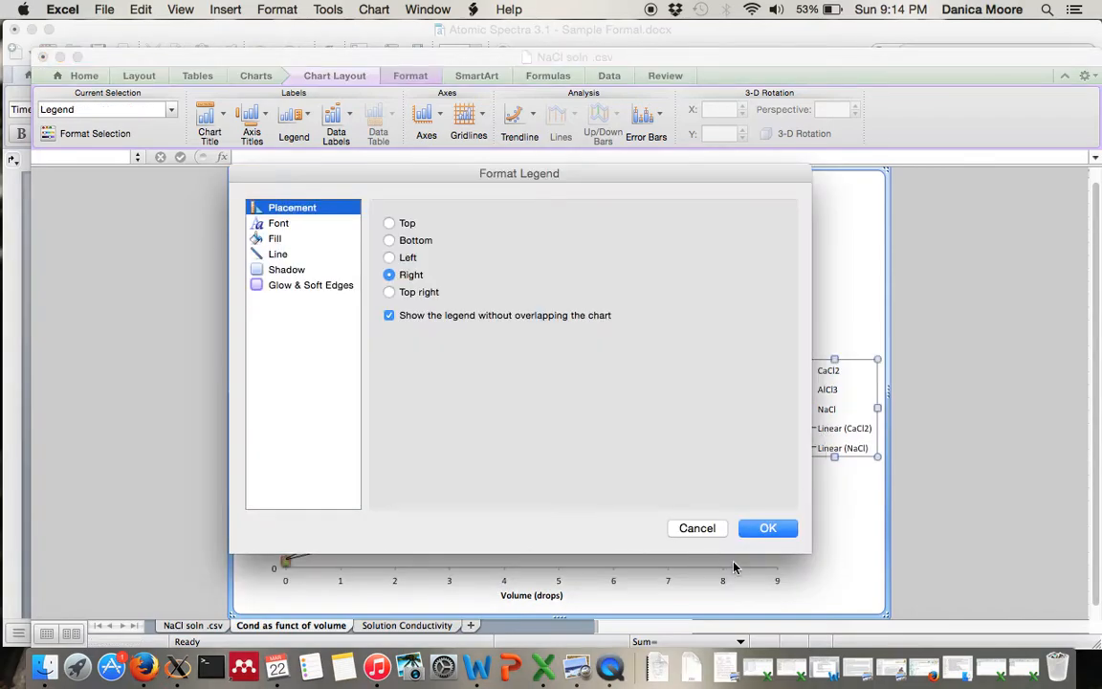
click(706, 526)
Delete the "Linear (CaCl2)" and "Linear (NaCl)" trendline entries from the chart legend
click(829, 432)
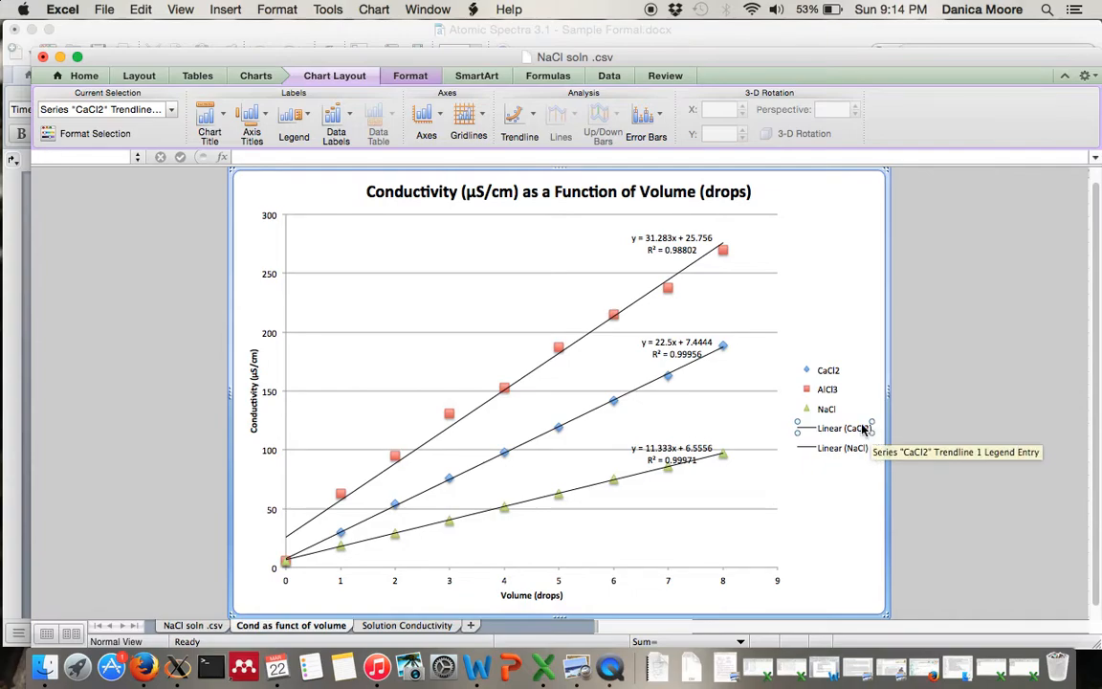
key(Delete)
click(841, 438)
click(840, 439)
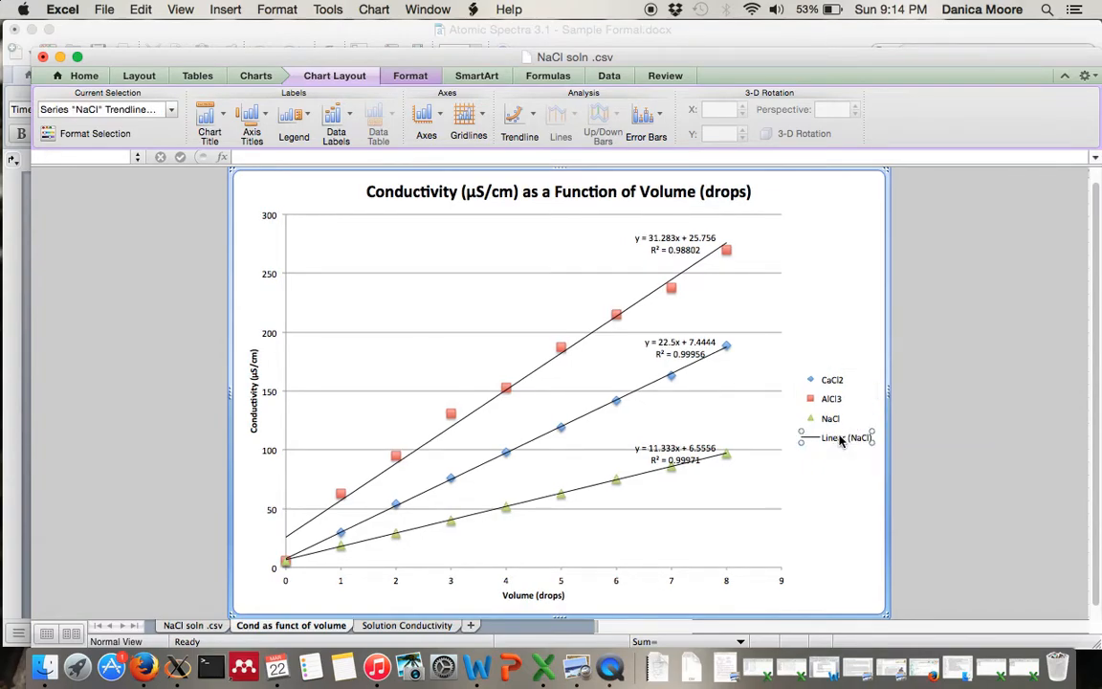
key(Delete)
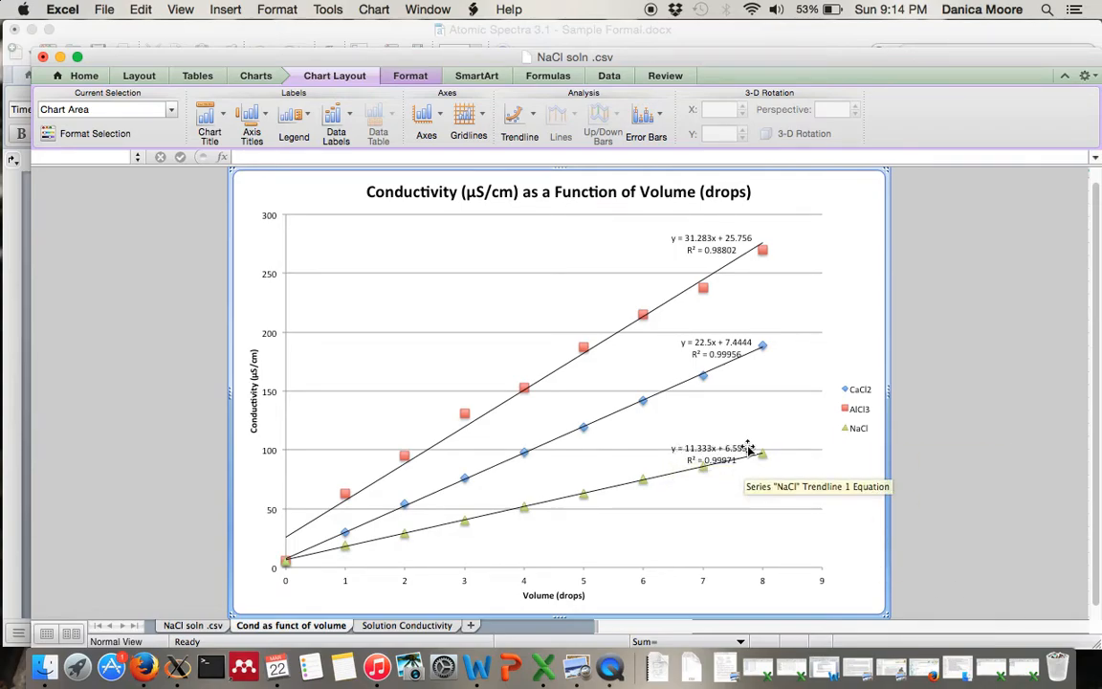
Replace the y in the NaCl trendline equation with "Conductivity (µS/cm)"
click(696, 449)
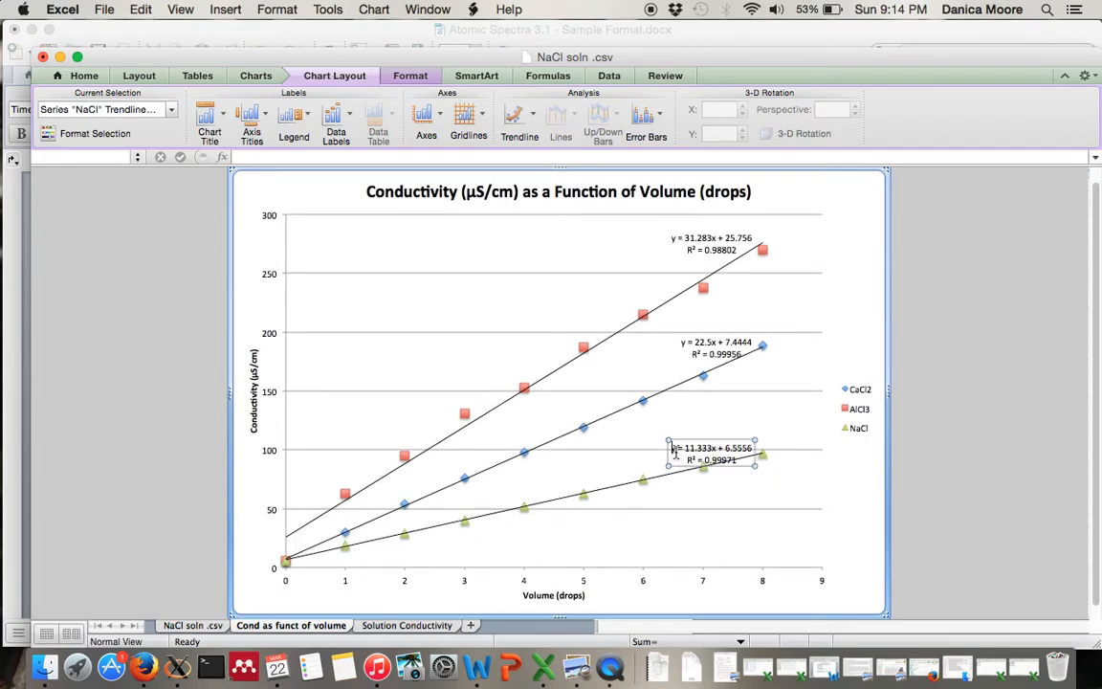
key(BackSpace)
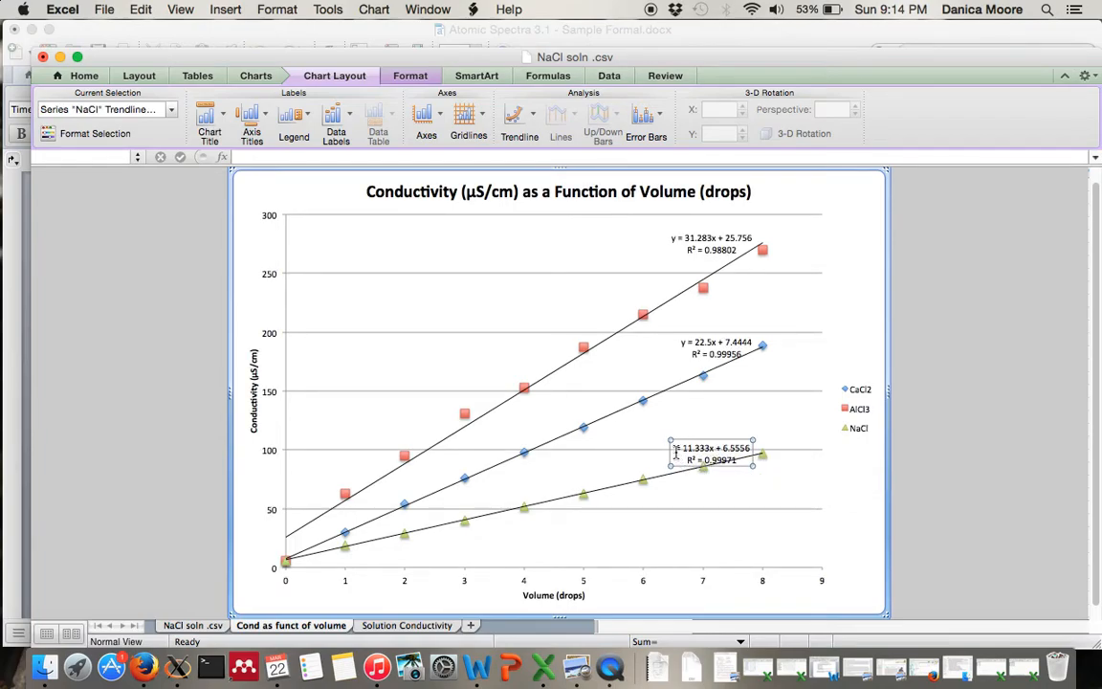
text(Con)
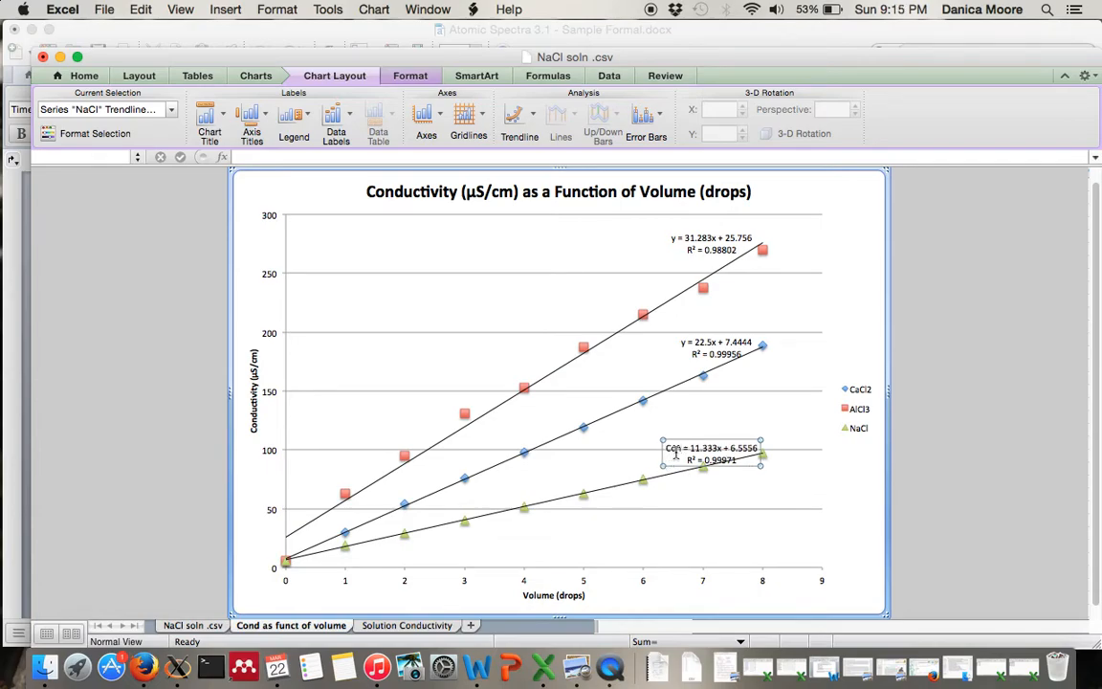
text(ducti)
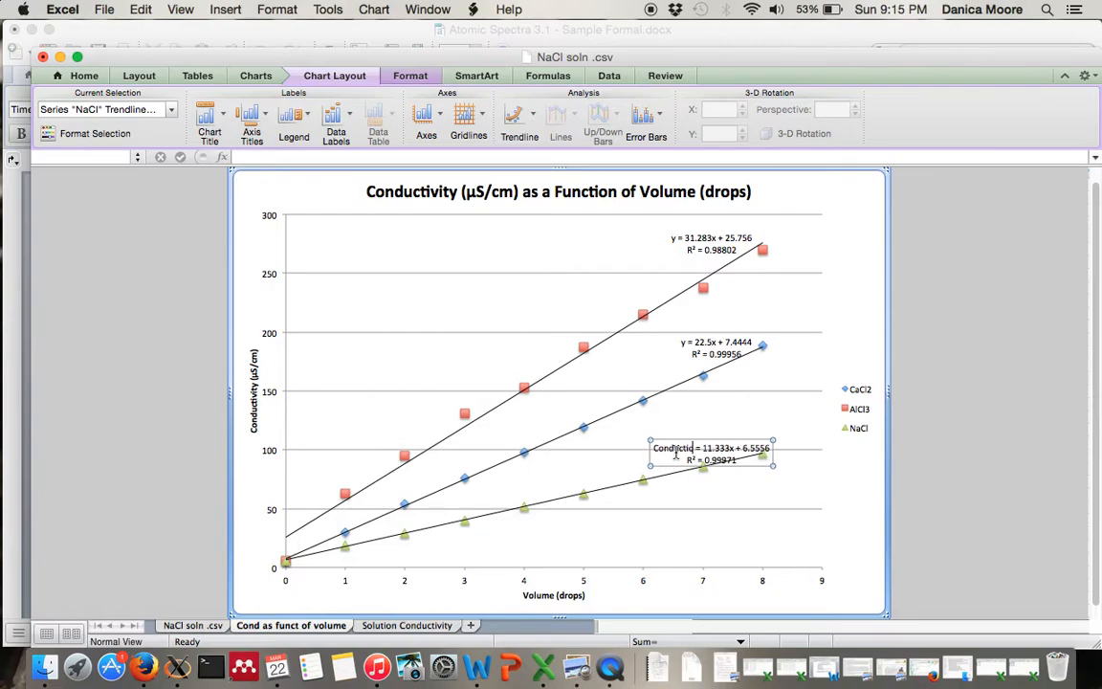
text(vi)
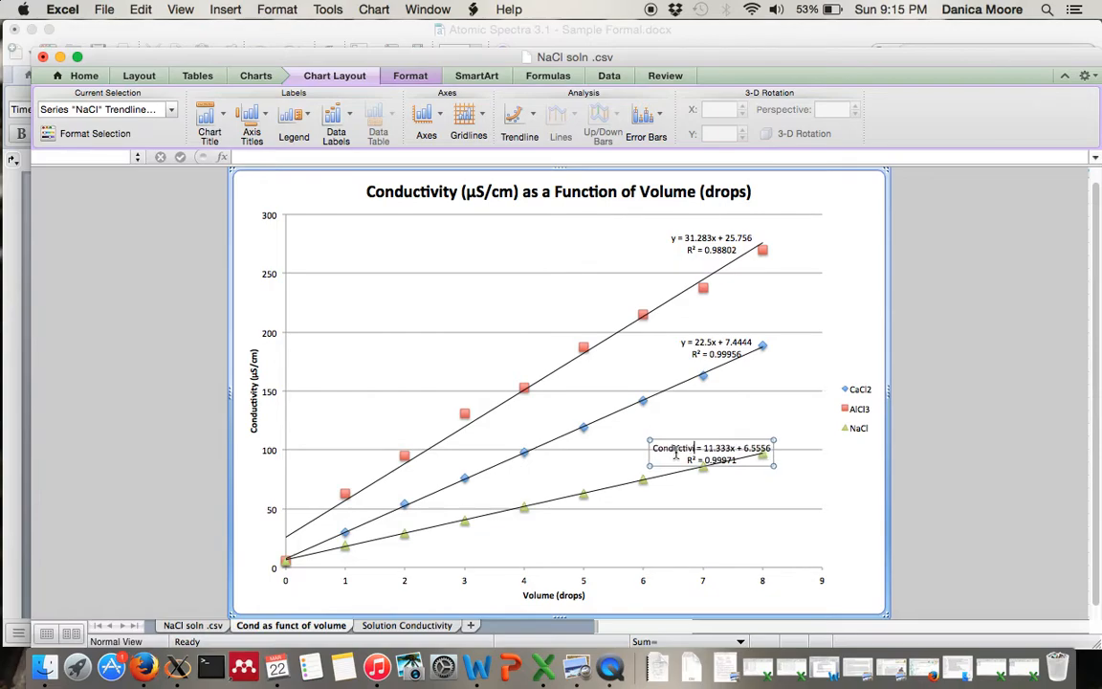
text(ty)
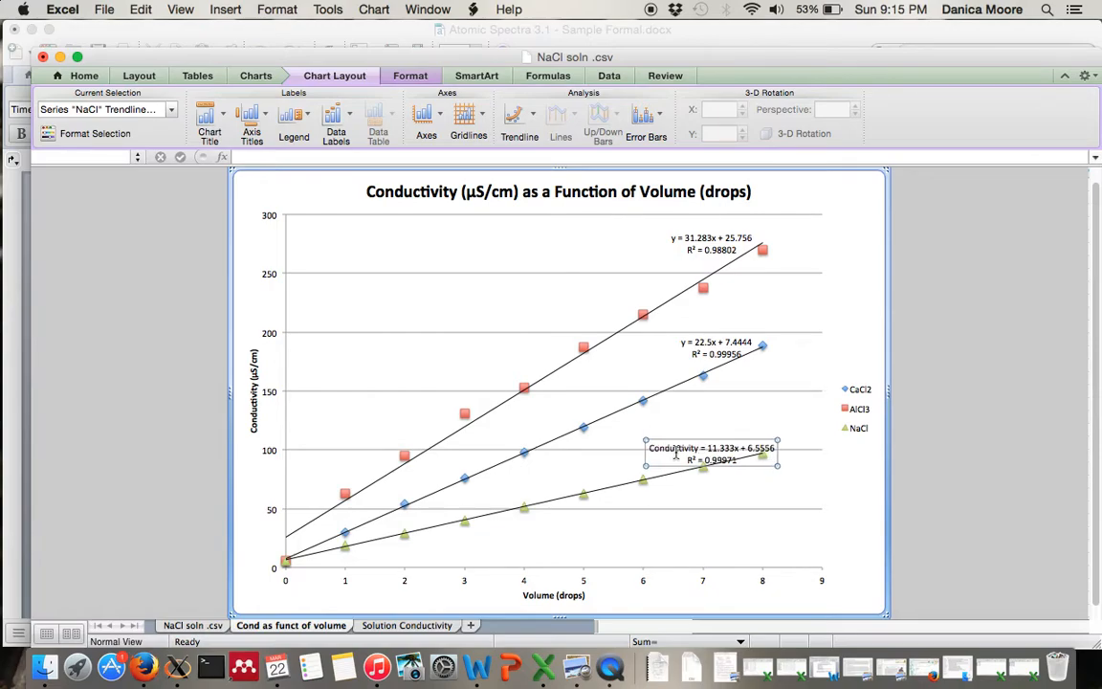
text((µS/cm))
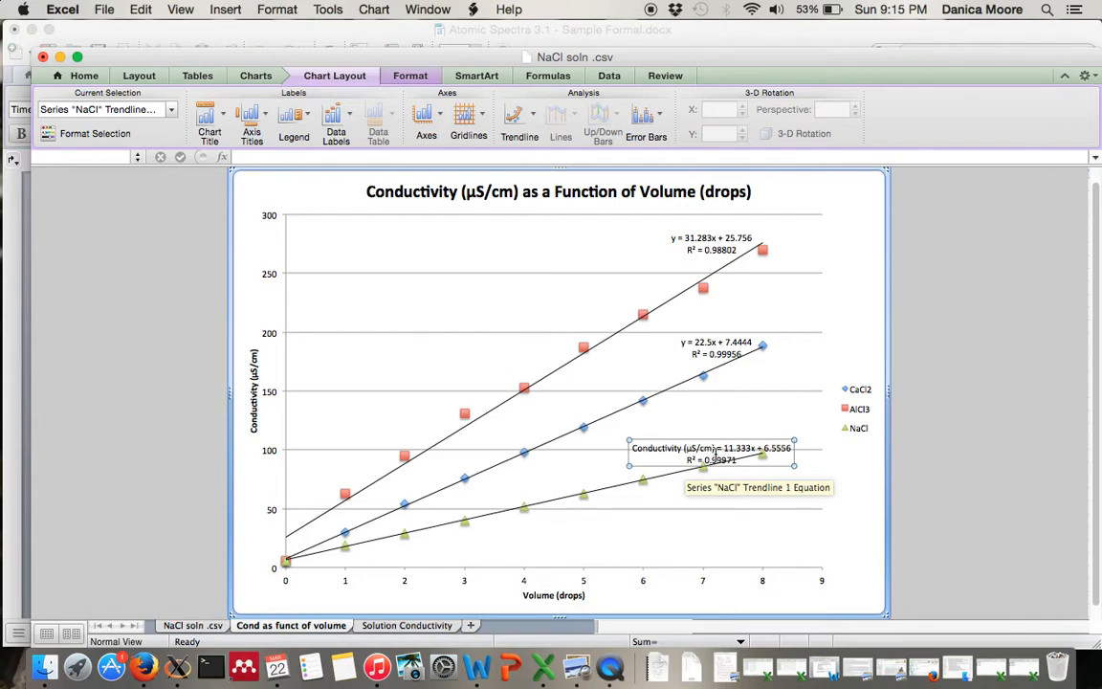
Add the unit "(µS/cm*drops)" after the slope in the NaCl trendline equation and replace its x with "Volume (drops)"
text((µS/cm))
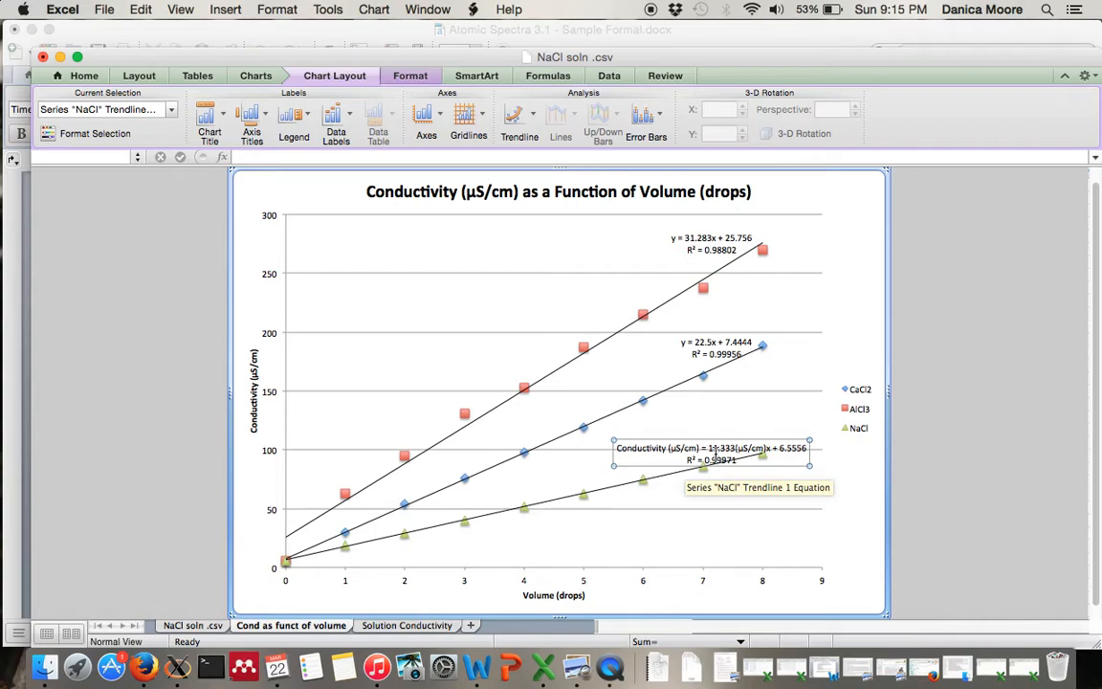
text(*drops)
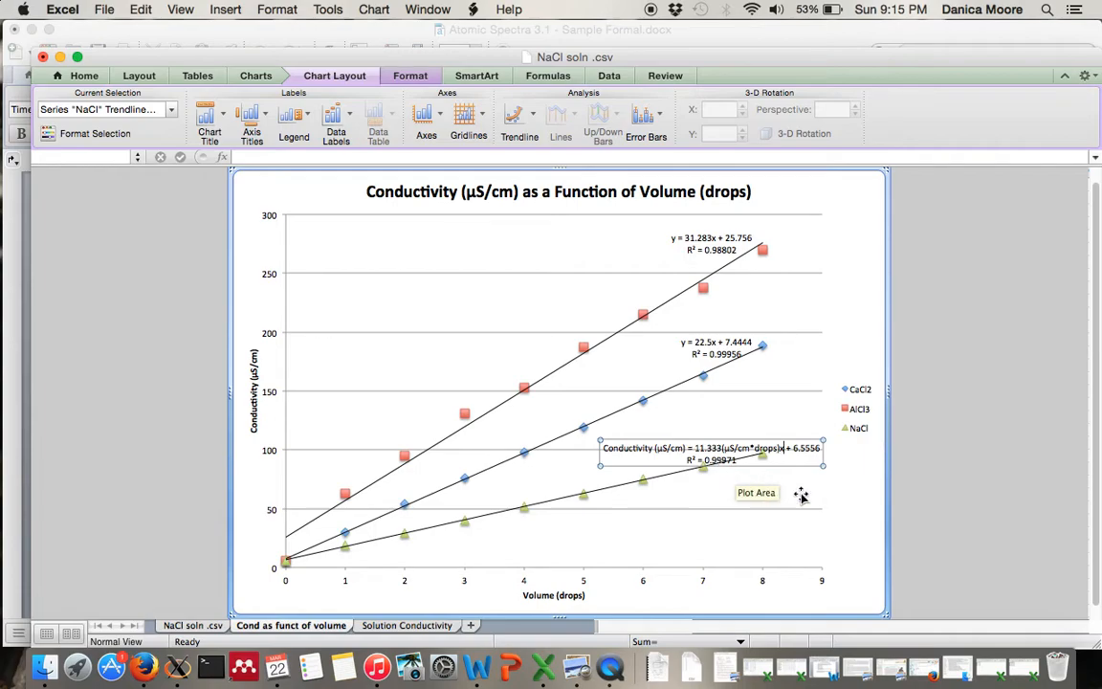
key(BackSpace)
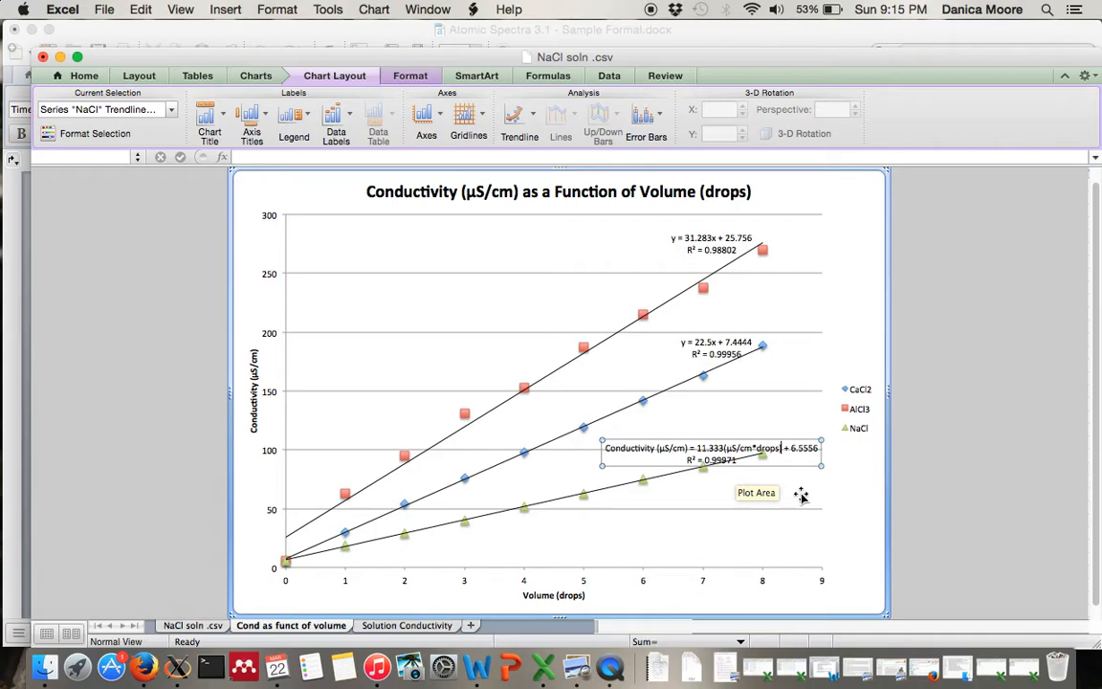
text(Volume)
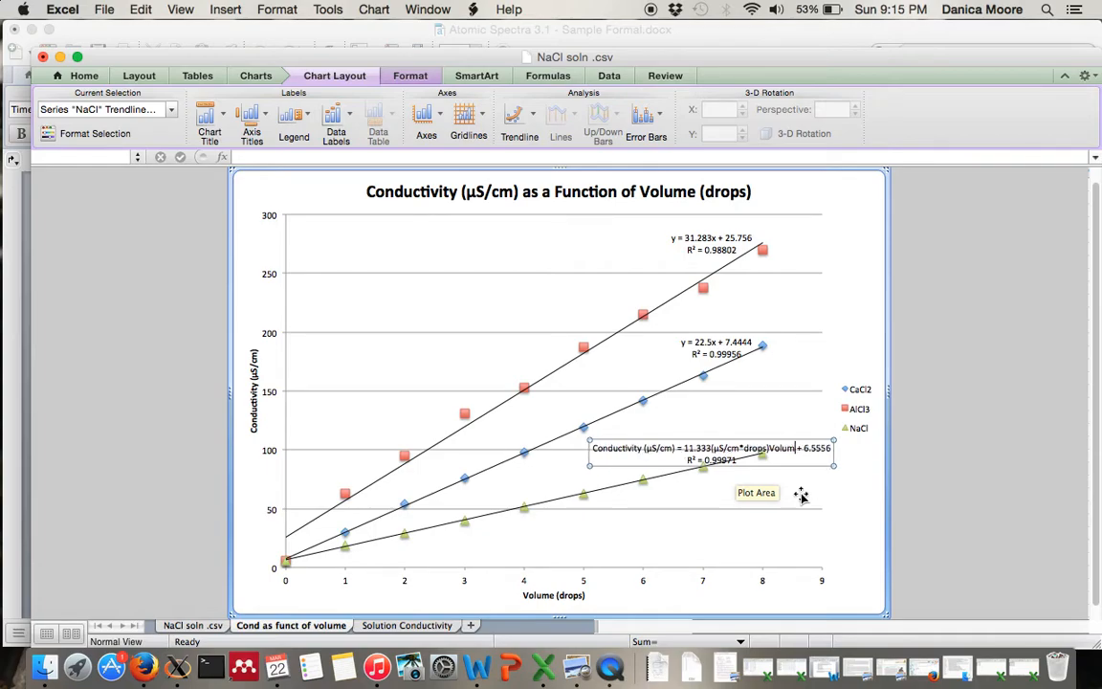
text( (drops)
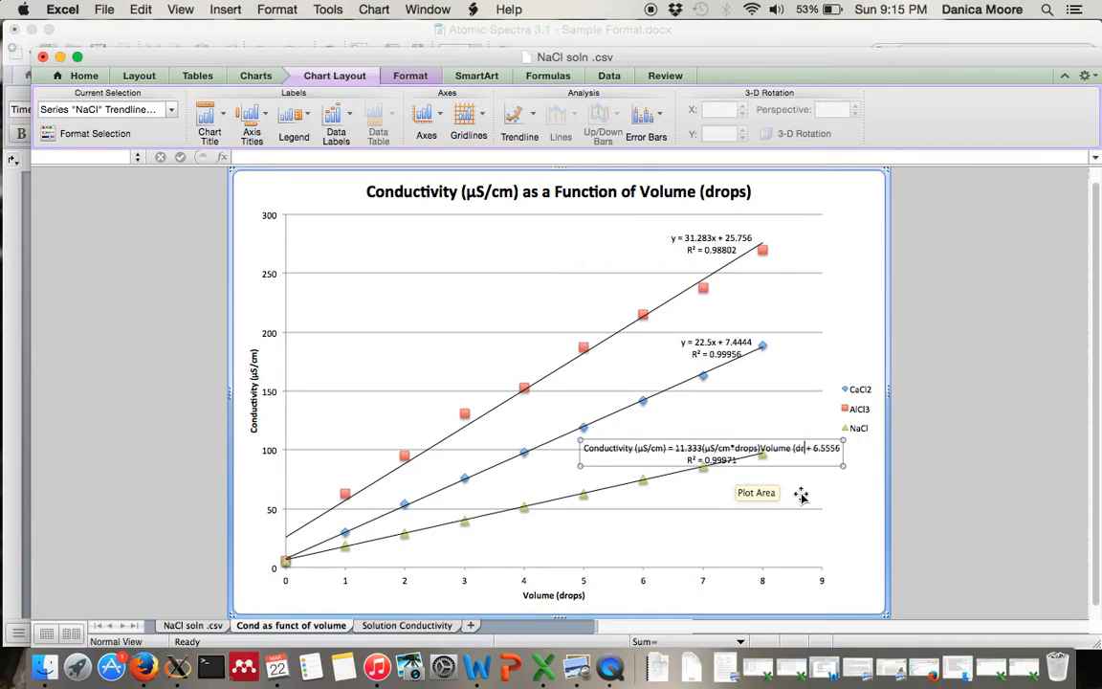
text())
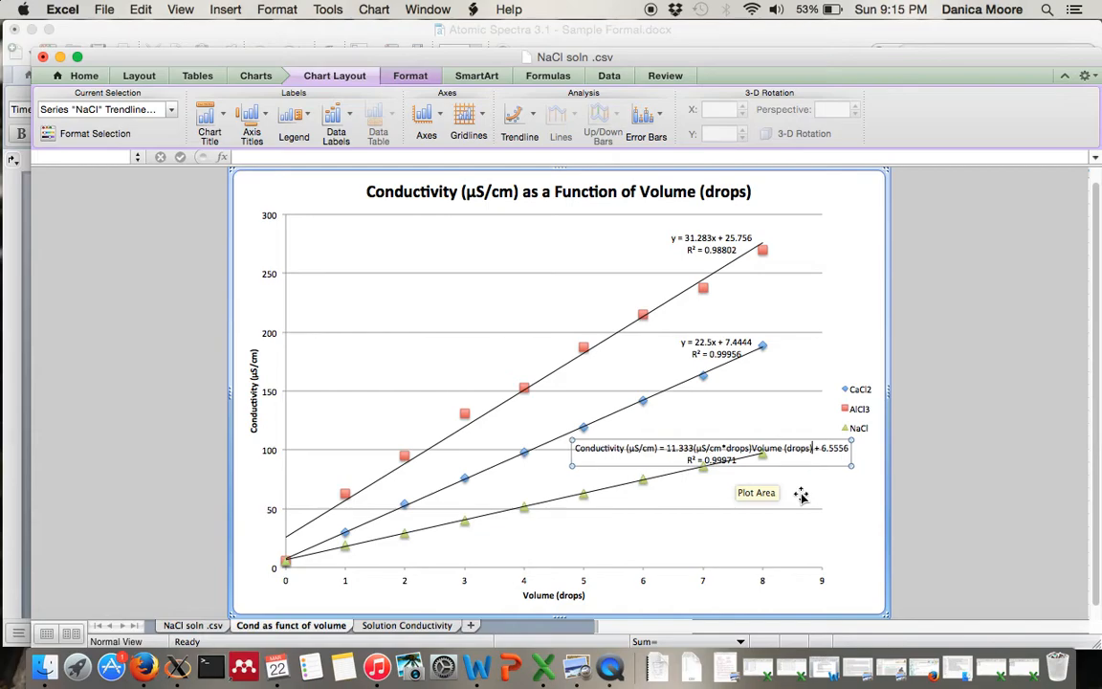
Append the unit "(µS/cm)" to the intercept at the end of the NaCl trendline equation and finish editing the label
key(Right)
key(Right)
key(Right)
text((µS/cm))
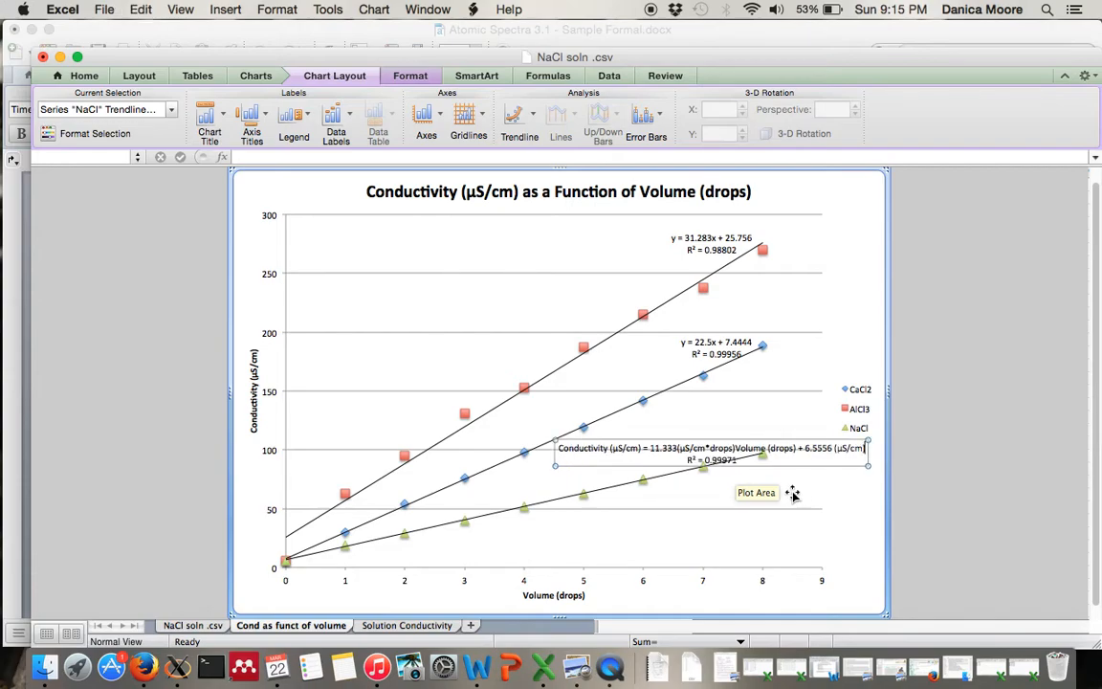
click(680, 529)
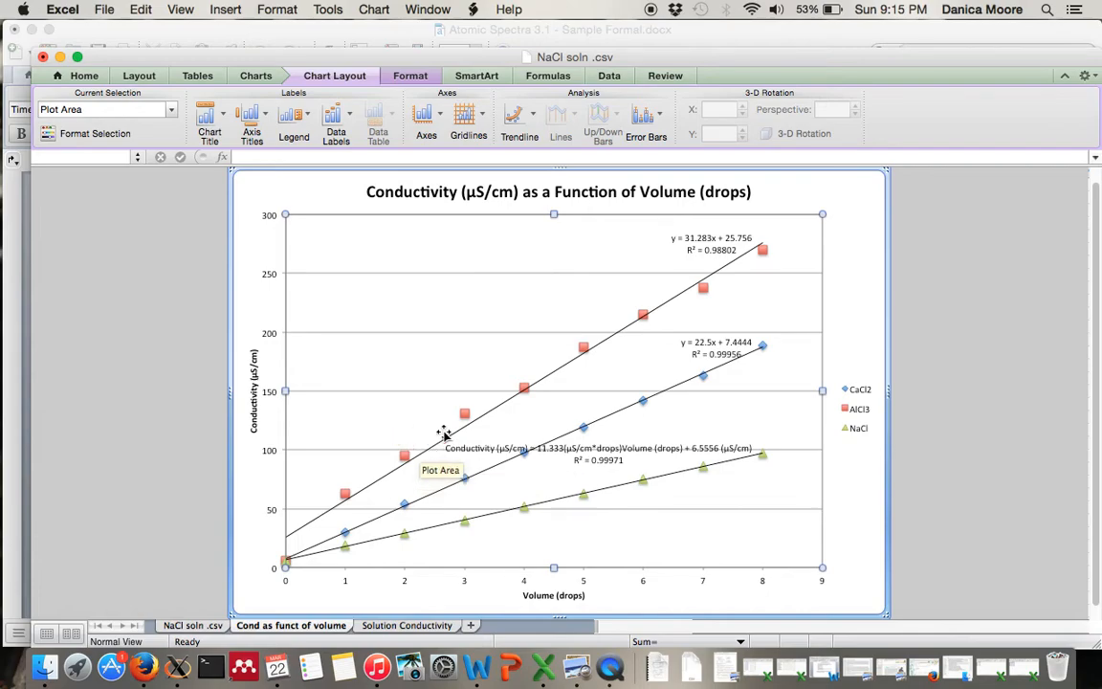
Review the data tables on the Solution Conductivity sheet alongside the "Cond as funct of volume" chart sheet
click(395, 626)
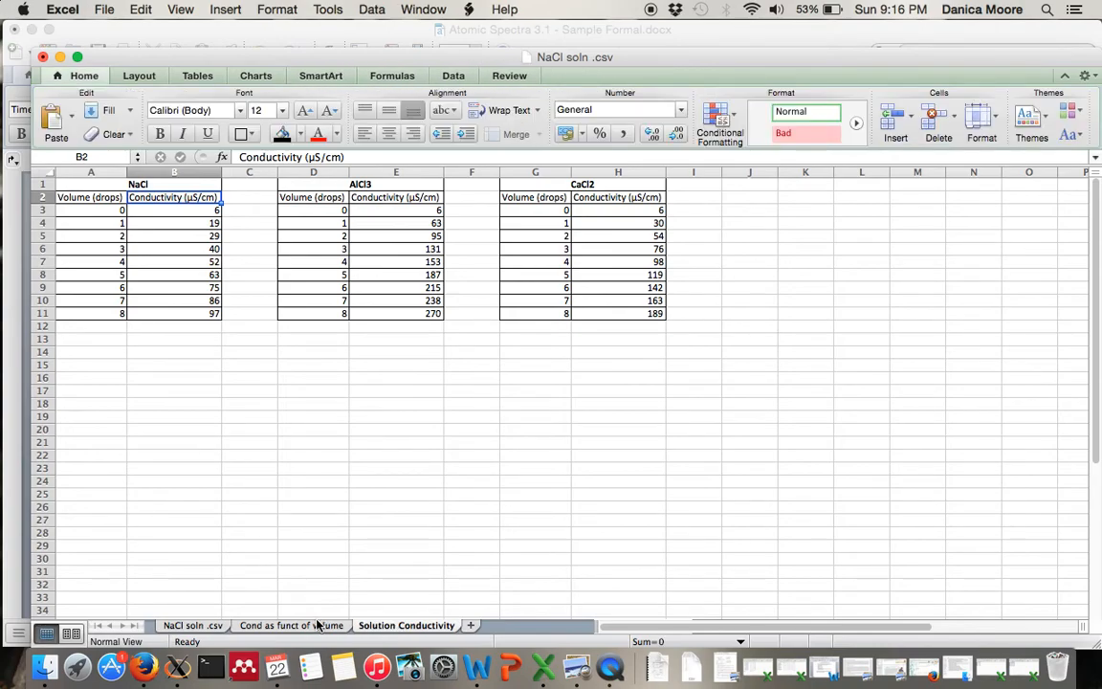
click(316, 625)
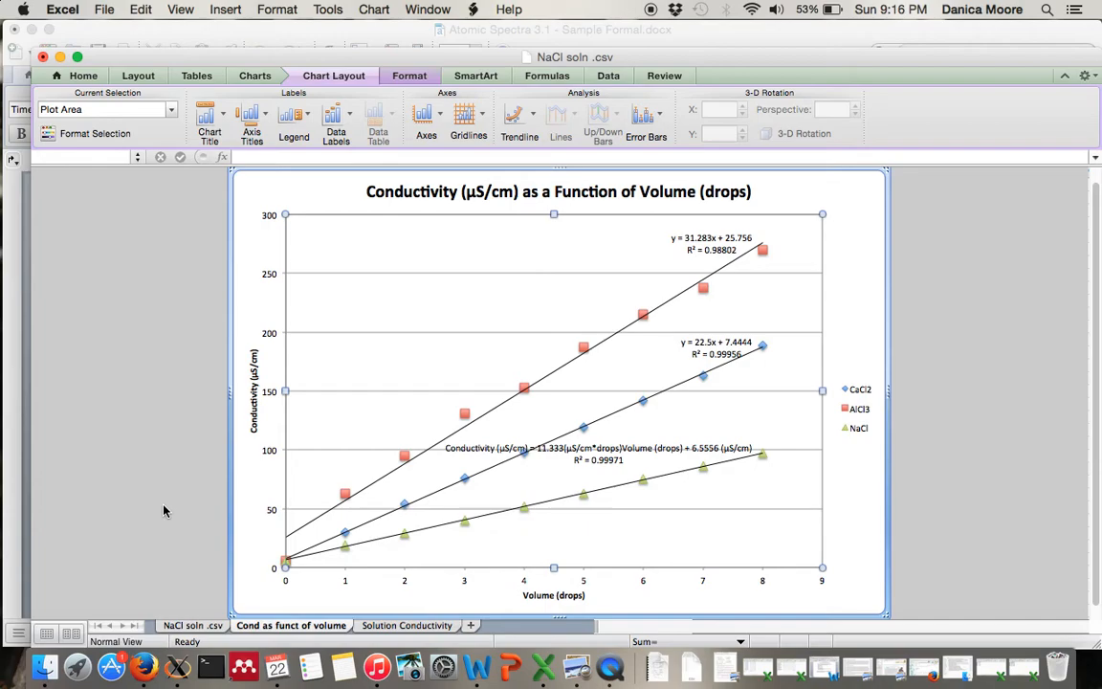
click(405, 626)
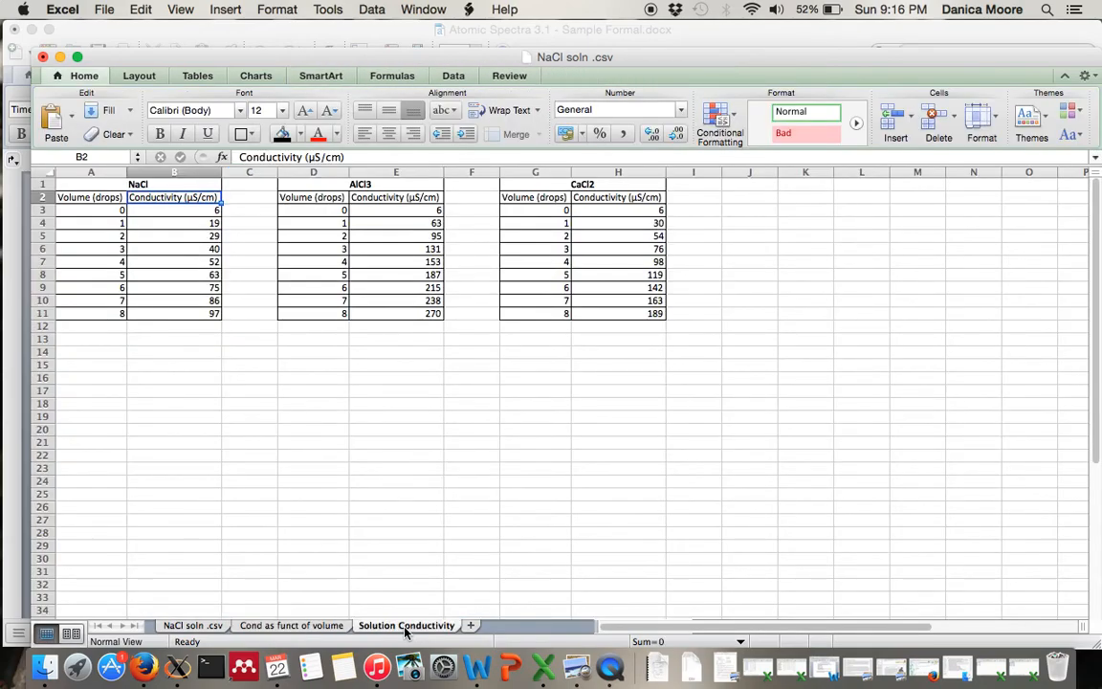